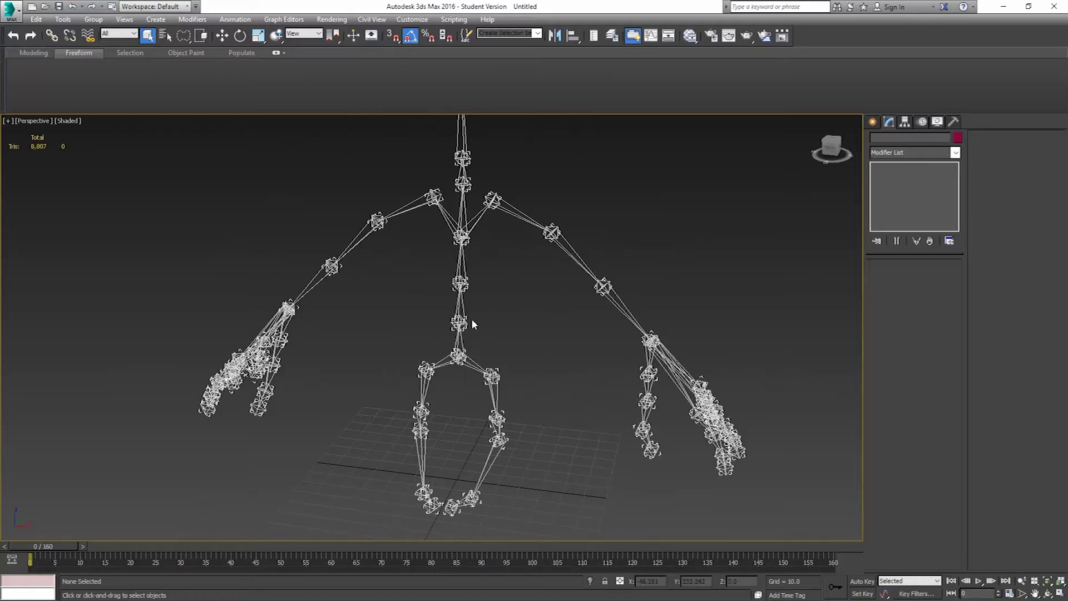
- Unhide all hidden objects so the character mesh is shown around the skeleton
{"action": "middle_click_drag", "start_coordinate": [472, 323], "coordinate": [505, 332], "text": "alt"}
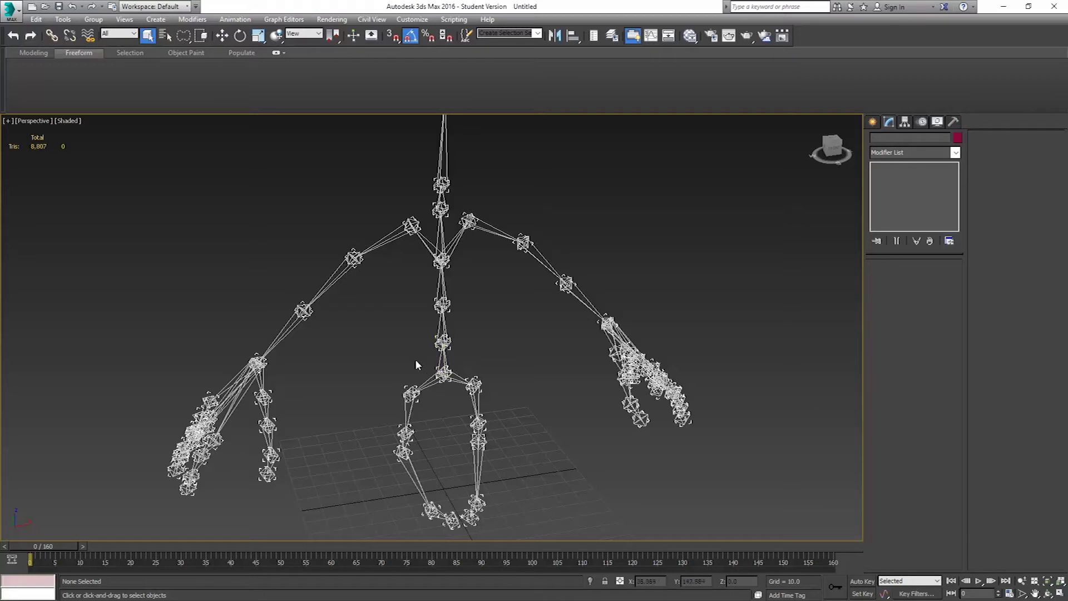
{"action": "right_click", "coordinate": [367, 326]}
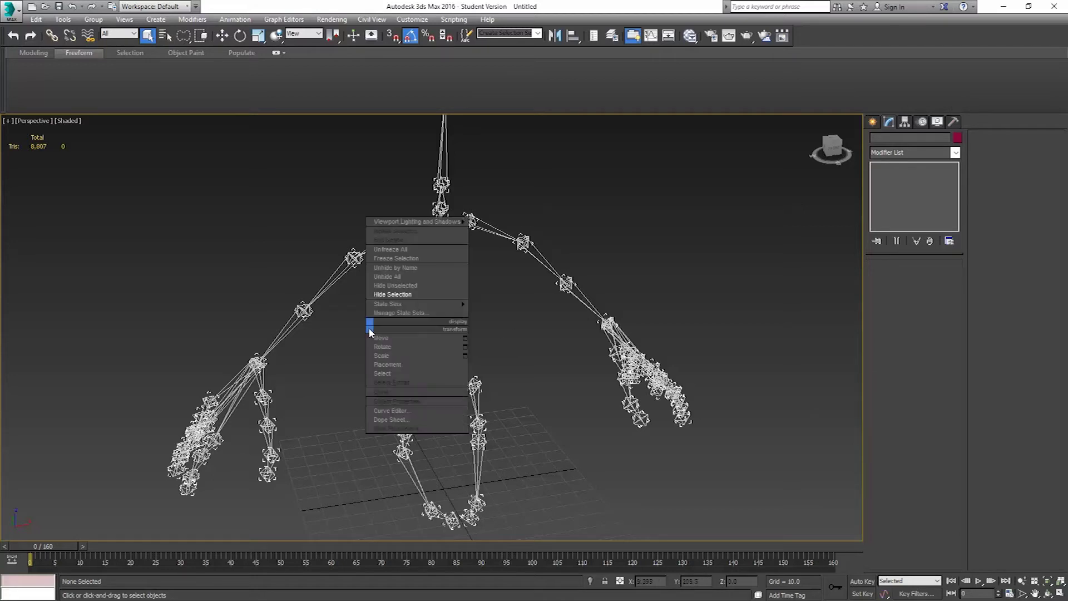
{"action": "left_click", "coordinate": [411, 278]}
{"action": "left_click", "coordinate": [410, 274]}
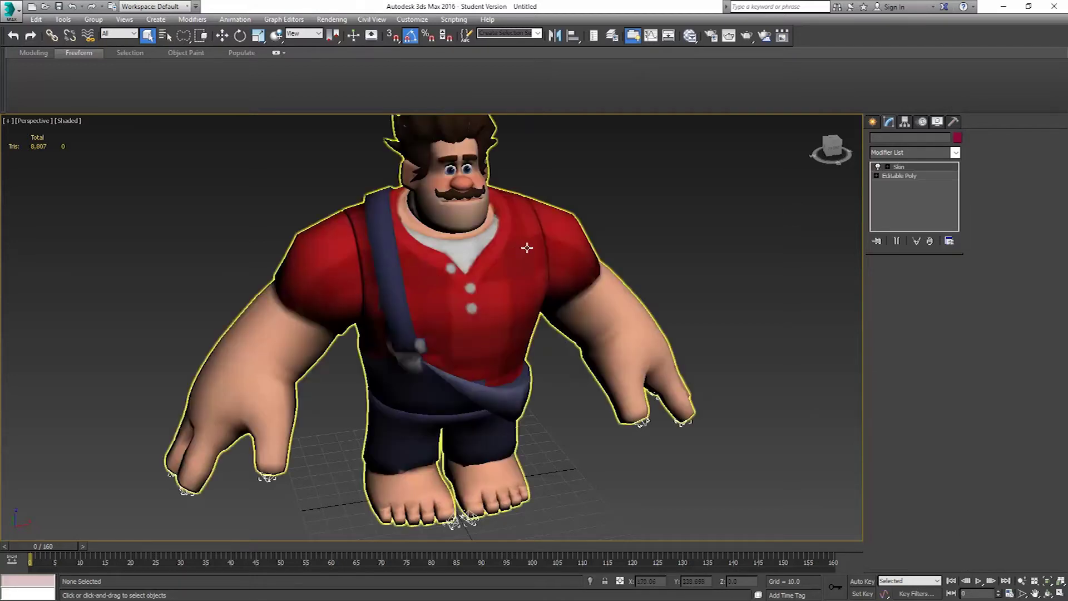
- Select the character mesh, display the viewport in wireframe and turn off Always Deform in its Skin modifier's Advanced Parameters
{"action": "middle_click_drag", "start_coordinate": [554, 309], "coordinate": [548, 376], "text": "alt"}
{"action": "key", "text": "F3"}
{"action": "scroll", "coordinate": [446, 353], "scroll_direction": "up", "scroll_amount": 6}
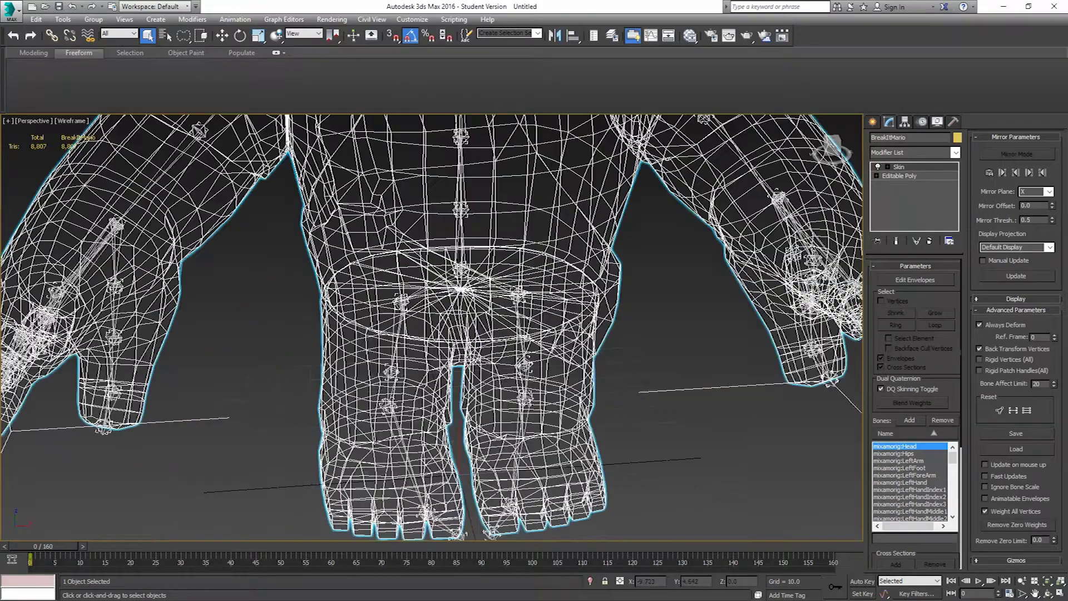
{"action": "middle_click_drag", "start_coordinate": [447, 353], "coordinate": [434, 365], "text": "alt"}
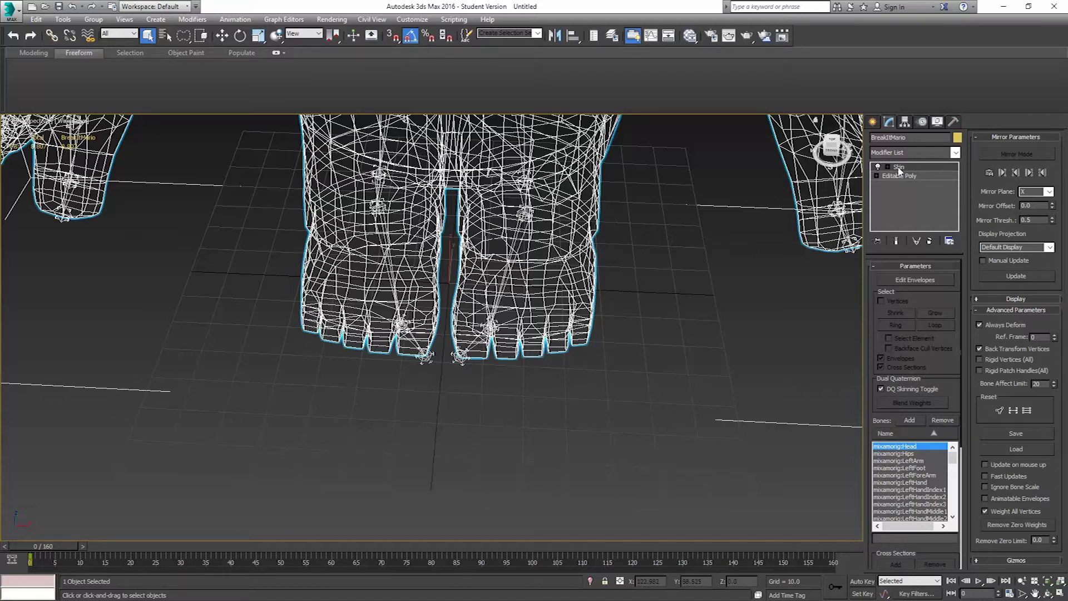
{"action": "left_click", "coordinate": [1009, 310]}
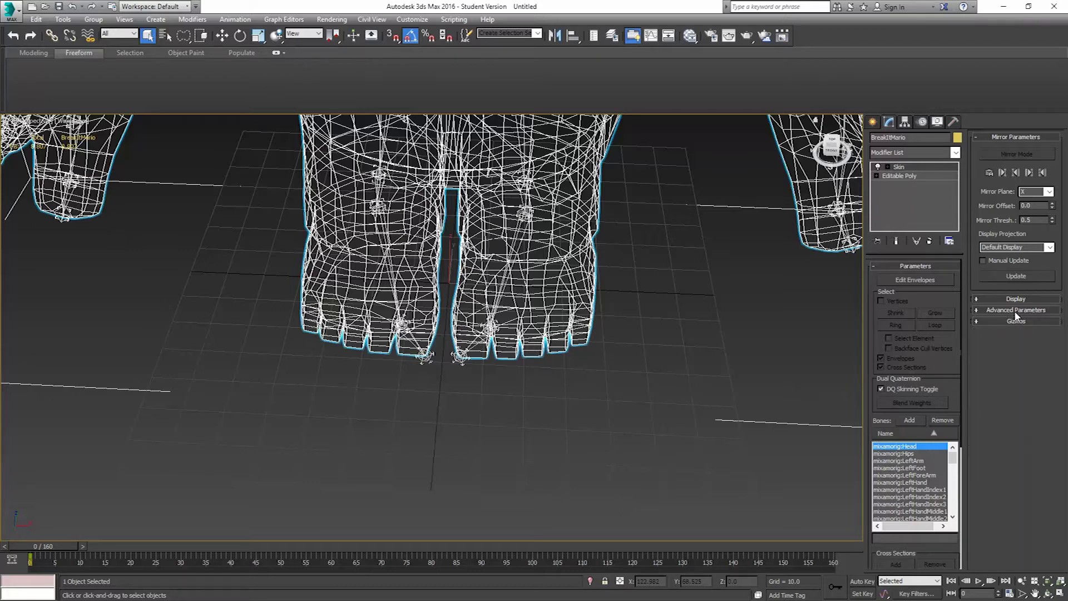
{"action": "left_click", "coordinate": [1015, 310]}
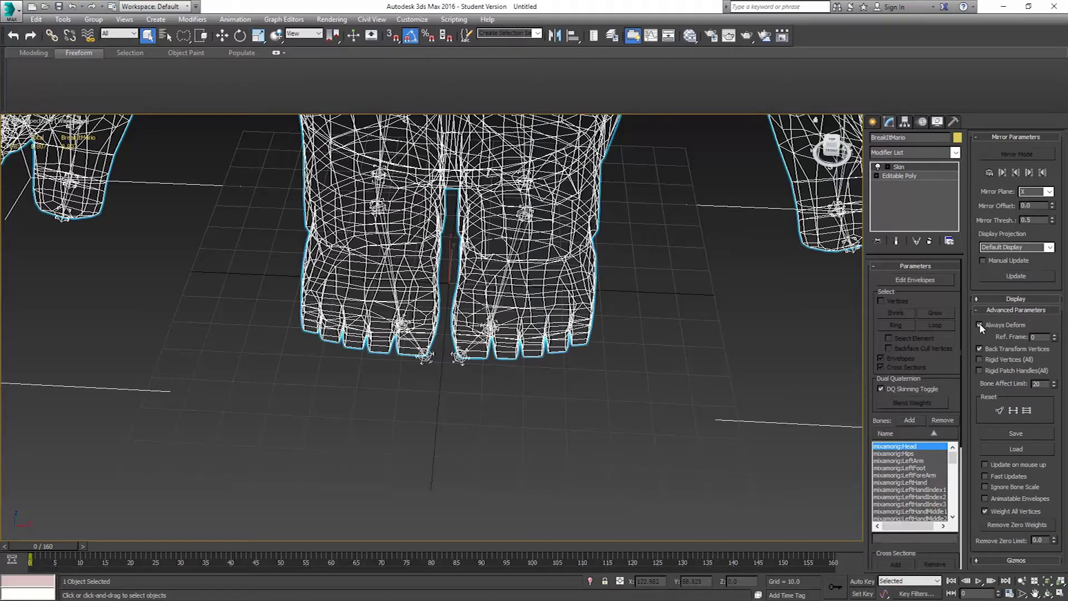
- Restrict selection to Helpers and move the left toe base helper outward along X to about 19.6
{"action": "middle_click_drag", "start_coordinate": [614, 379], "coordinate": [619, 380], "text": "alt"}
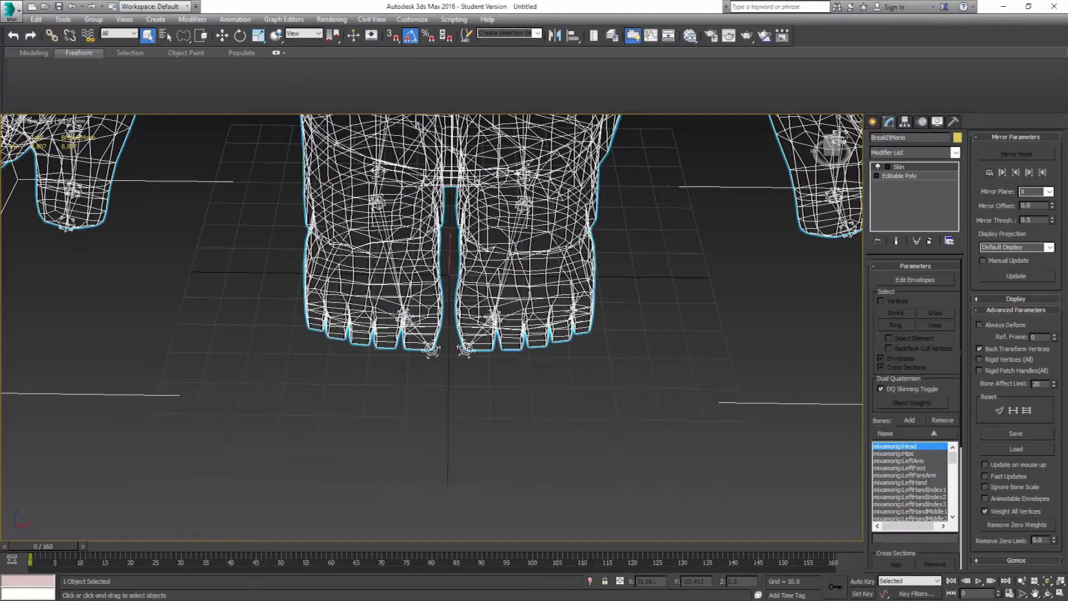
{"action": "left_click", "coordinate": [114, 34]}
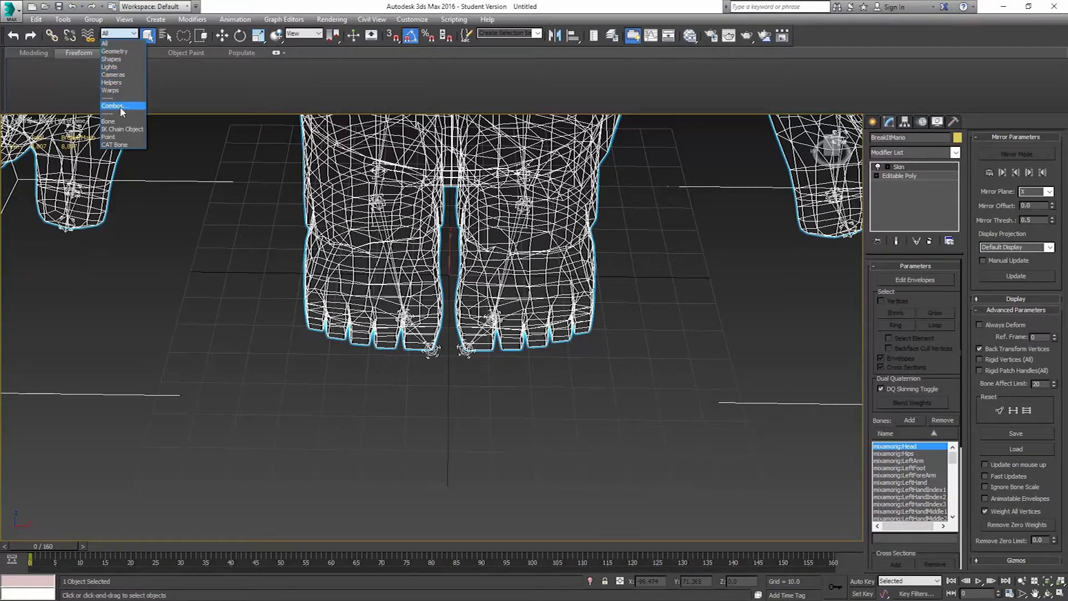
{"action": "left_click", "coordinate": [119, 84]}
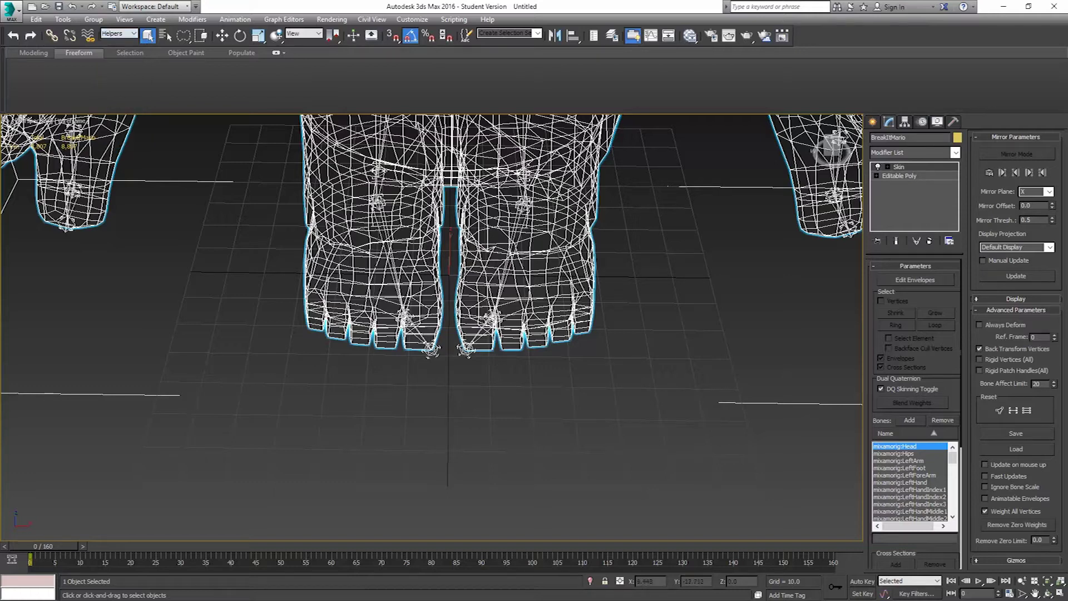
{"action": "left_click", "coordinate": [487, 316]}
{"action": "left_click", "coordinate": [492, 318]}
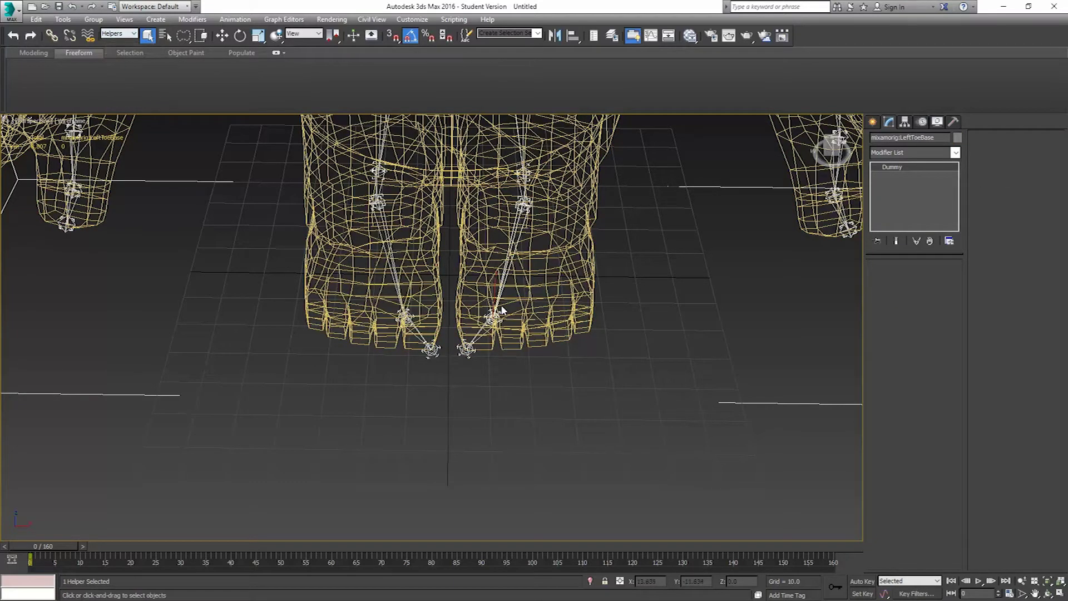
{"action": "left_click", "coordinate": [222, 36]}
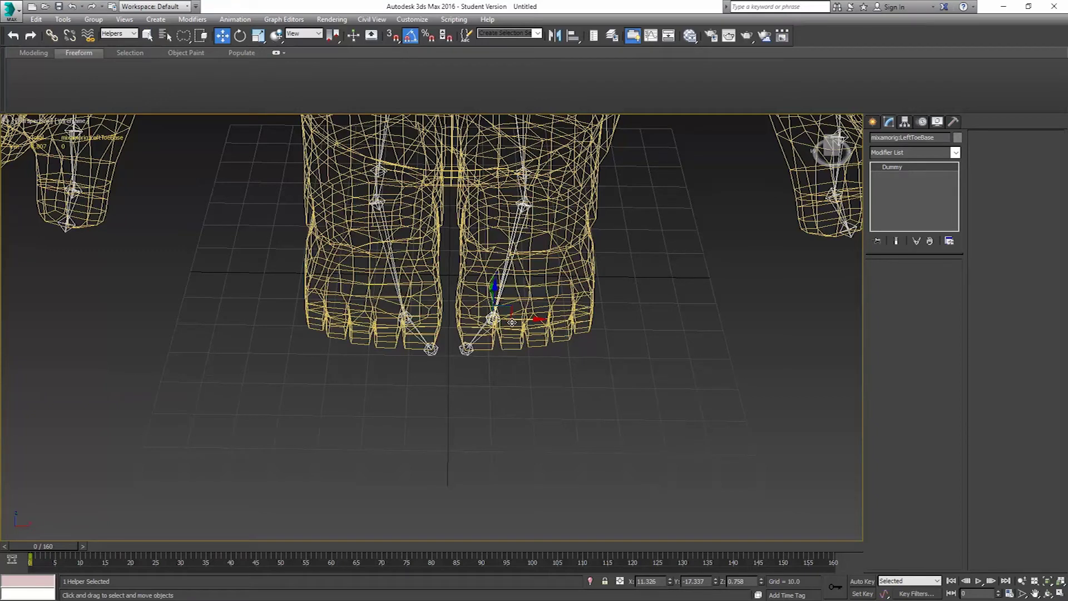
{"action": "left_click_drag", "start_coordinate": [524, 321], "coordinate": [555, 322]}
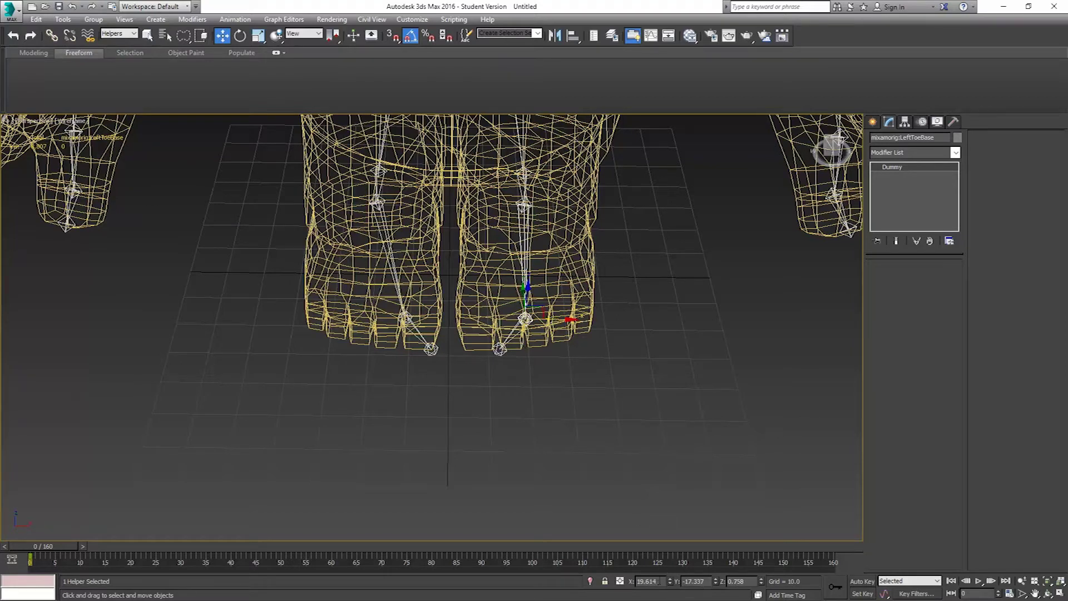
- Mirror the left toe base helper's X position onto the right toe base helper by setting its X to -19.614
{"action": "double_click", "coordinate": [660, 581]}
{"action": "key", "text": "ctrl+c"}
{"action": "left_click", "coordinate": [394, 290]}
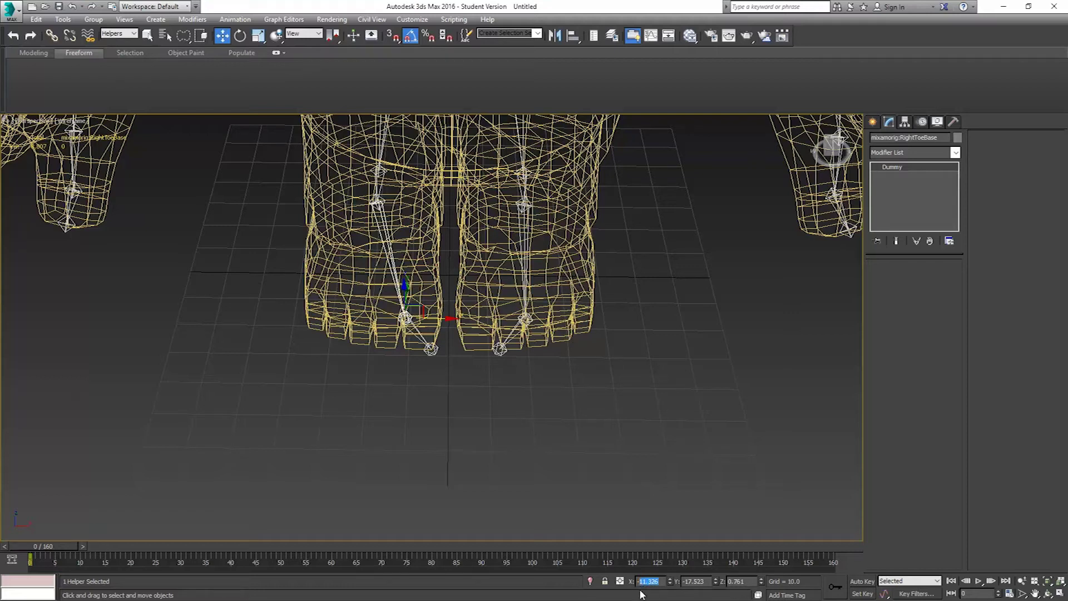
{"action": "type", "text": "-19.614"}
{"action": "key", "text": "Return"}
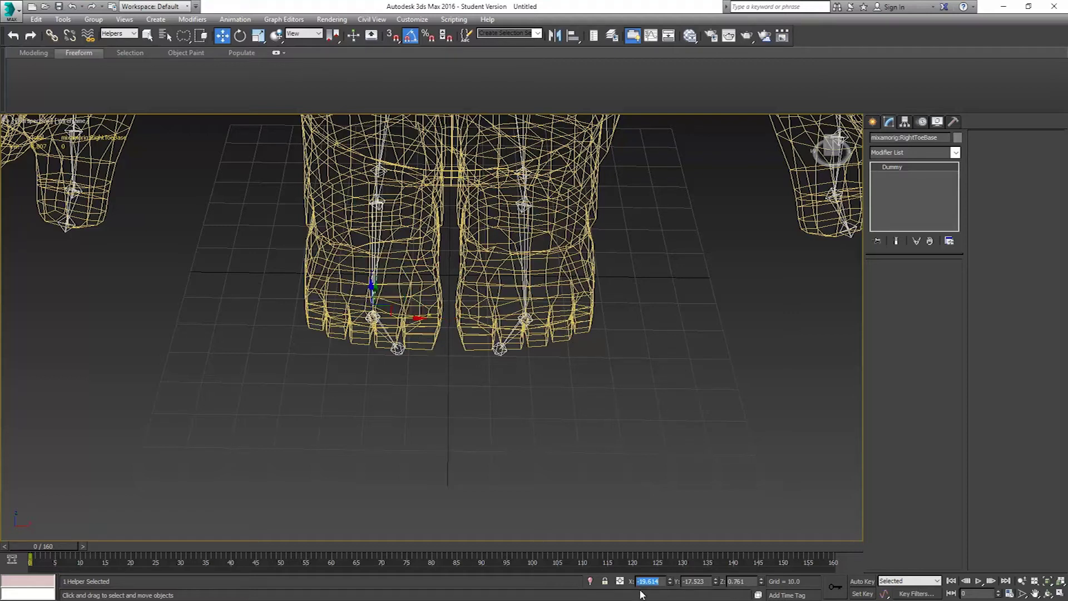
- Set the X position of the left toe end helper to 19.614 and of the right toe end helper to -19.614
{"action": "left_click", "coordinate": [512, 332]}
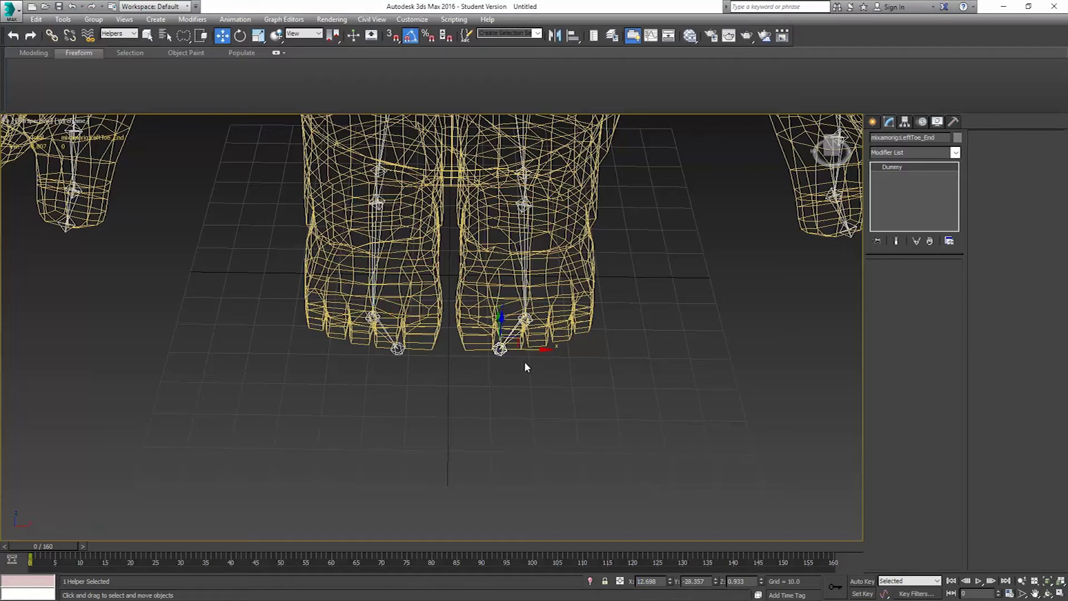
{"action": "double_click", "coordinate": [659, 581]}
{"action": "key", "text": "ctrl+v"}
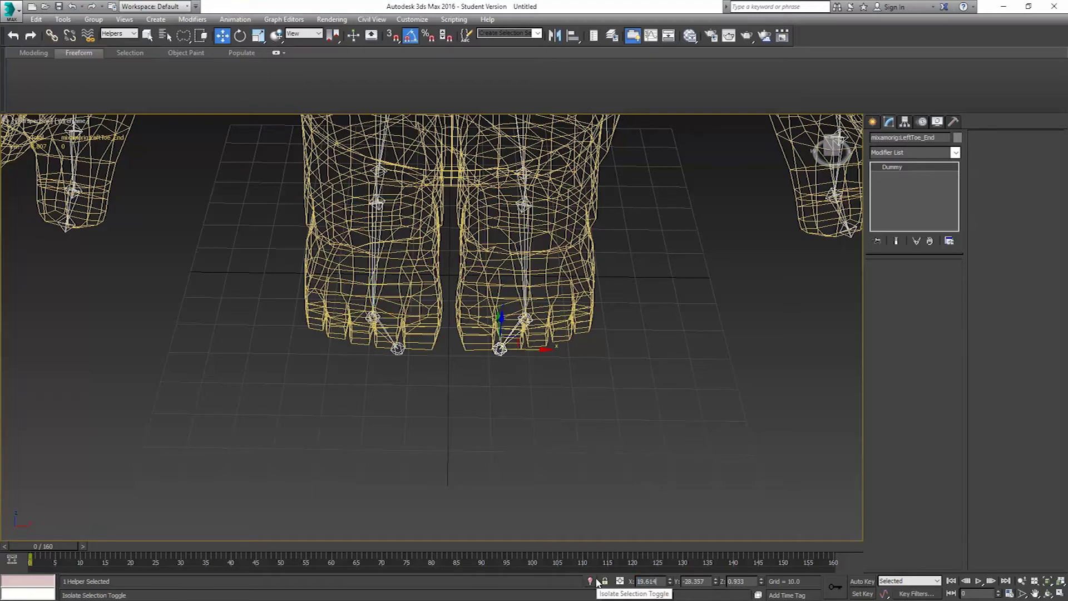
{"action": "key", "text": "Return"}
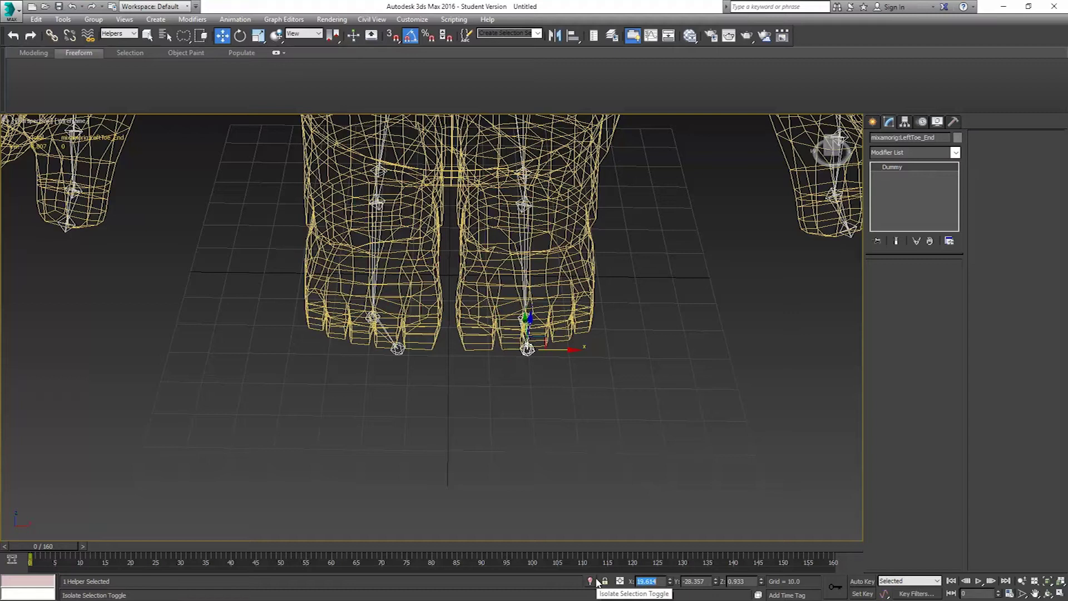
{"action": "left_click", "coordinate": [396, 348]}
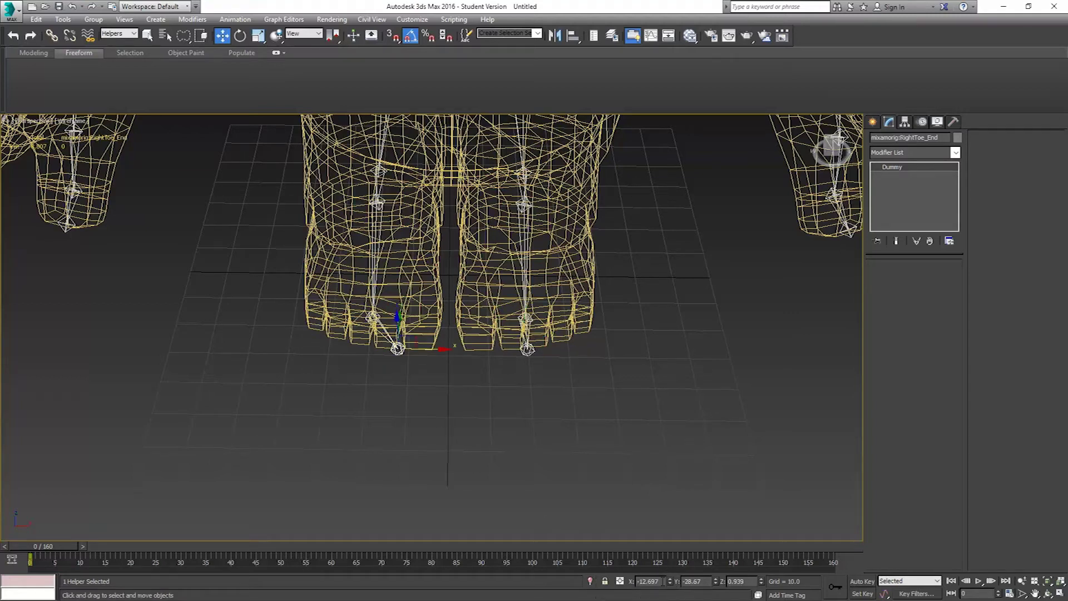
{"action": "left_click_drag", "start_coordinate": [664, 582], "coordinate": [630, 594]}
{"action": "type", "text": "-19.614"}
{"action": "key", "text": "Return"}
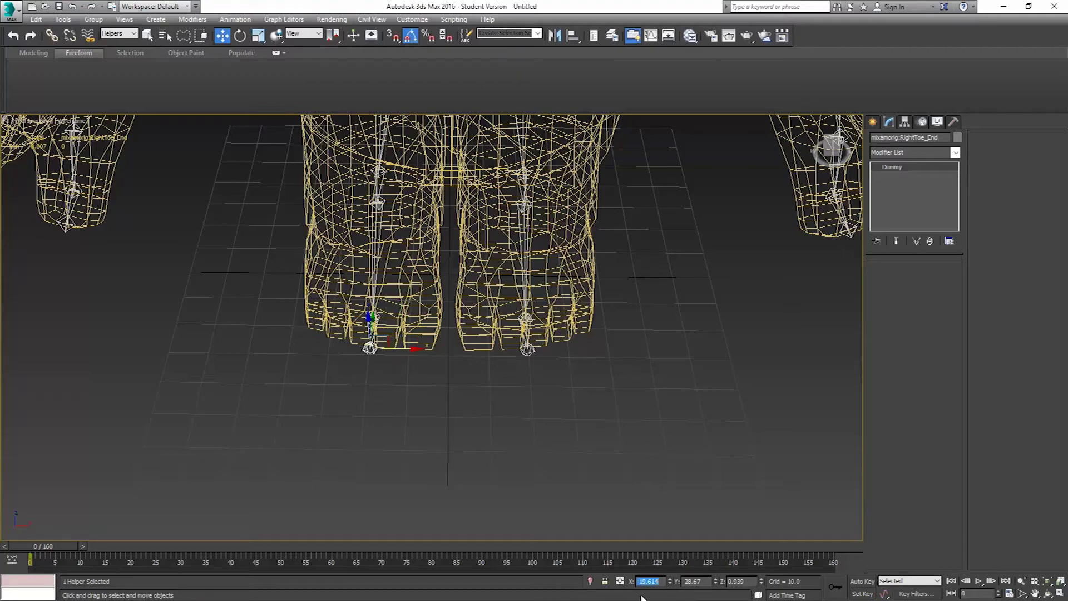
- Examine the toe helpers' placement inside the feet from several angles in wireframe and shaded display
{"action": "middle_click_drag", "start_coordinate": [584, 457], "coordinate": [530, 400], "text": "alt"}
{"action": "scroll", "coordinate": [536, 377], "scroll_direction": "up", "scroll_amount": 4}
{"action": "scroll", "coordinate": [527, 372], "scroll_direction": "up", "scroll_amount": 4}
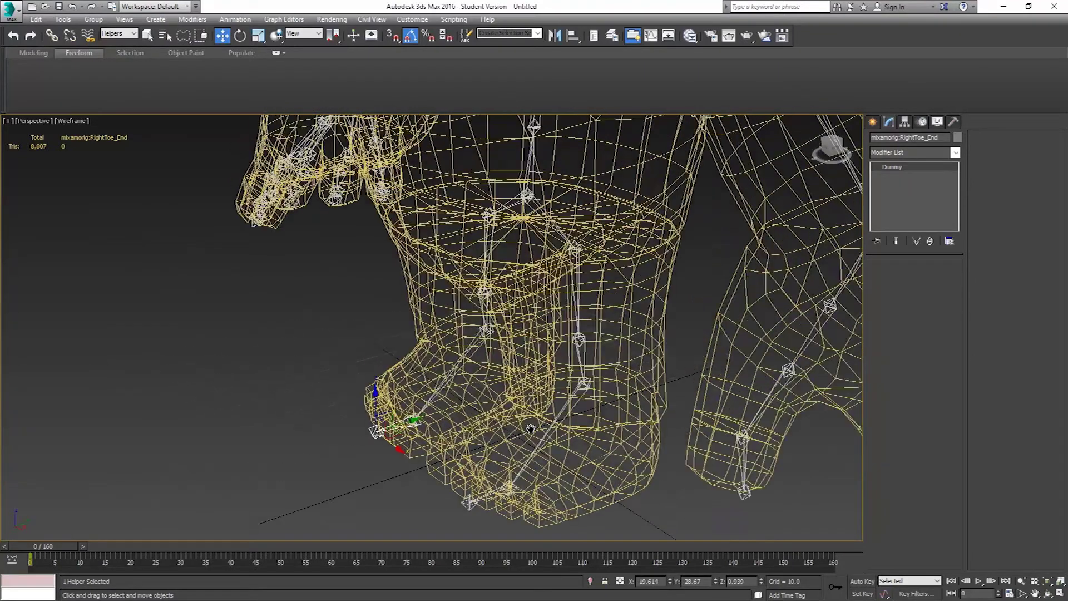
{"action": "middle_click_drag", "start_coordinate": [527, 372], "coordinate": [487, 379], "text": "alt"}
{"action": "key", "text": "F3"}
{"action": "middle_click_drag", "start_coordinate": [611, 389], "coordinate": [648, 398], "text": "alt"}
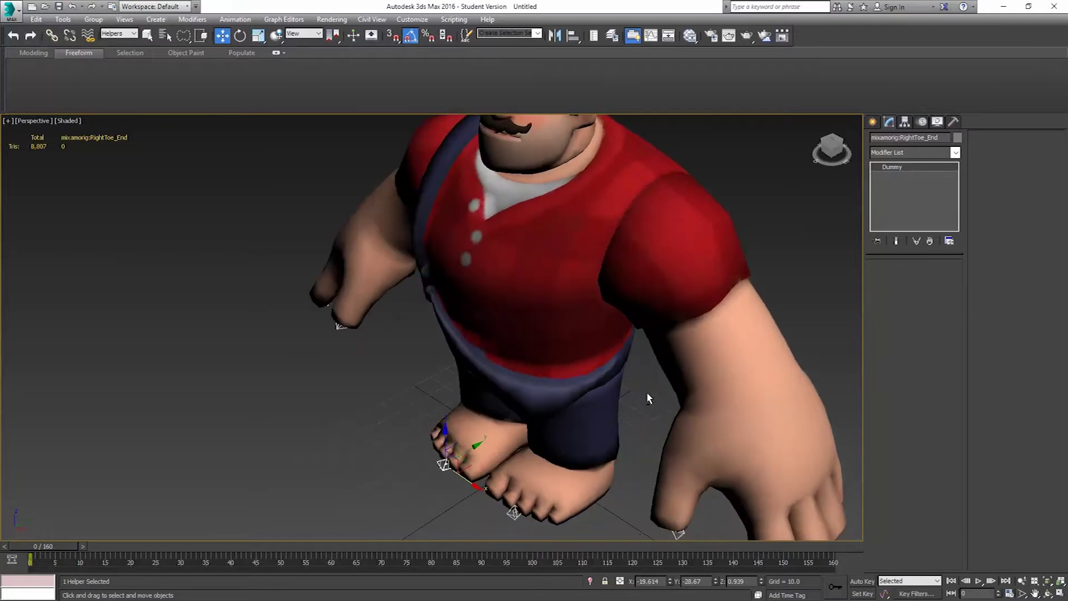
{"action": "key", "text": "F3"}
{"action": "key", "text": "F3"}
{"action": "mouse_move", "coordinate": [627, 315]}
{"action": "middle_mouse_down", "text": "alt"}
{"action": "mouse_move", "coordinate": [610, 386]}
{"action": "mouse_move", "coordinate": [653, 375]}
{"action": "mouse_move", "coordinate": [765, 389]}
{"action": "middle_mouse_up", "text": "alt"}
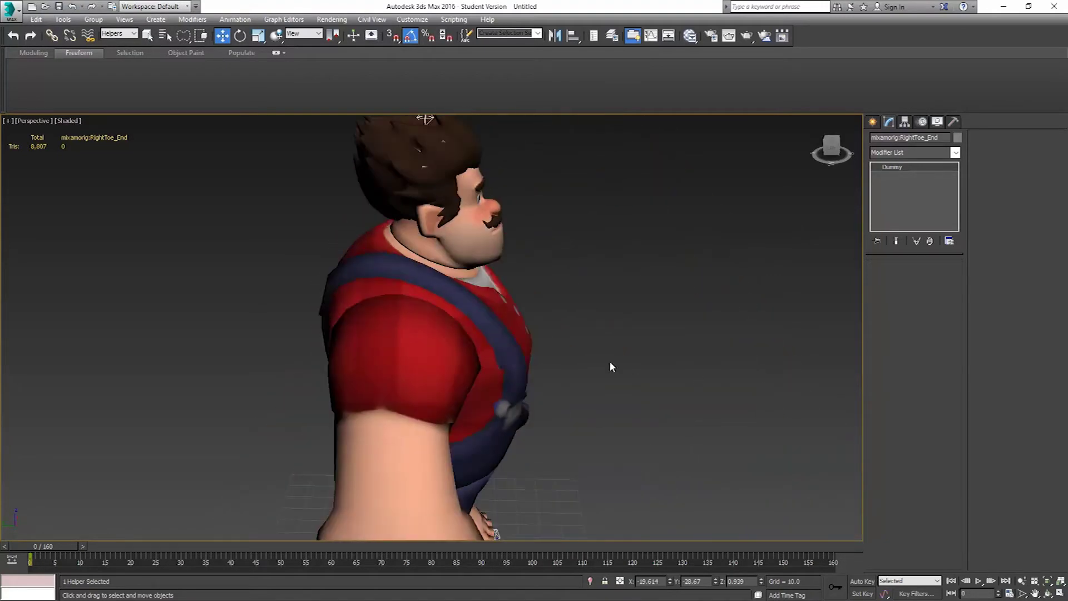
- In a wireframe side view, move the head helper forward and down to about Y -1.1, Z 147.4
{"action": "key", "text": "F3"}
{"action": "scroll", "coordinate": [450, 266], "scroll_direction": "up", "scroll_amount": 5}
{"action": "scroll", "coordinate": [449, 266], "scroll_direction": "down", "scroll_amount": 3}
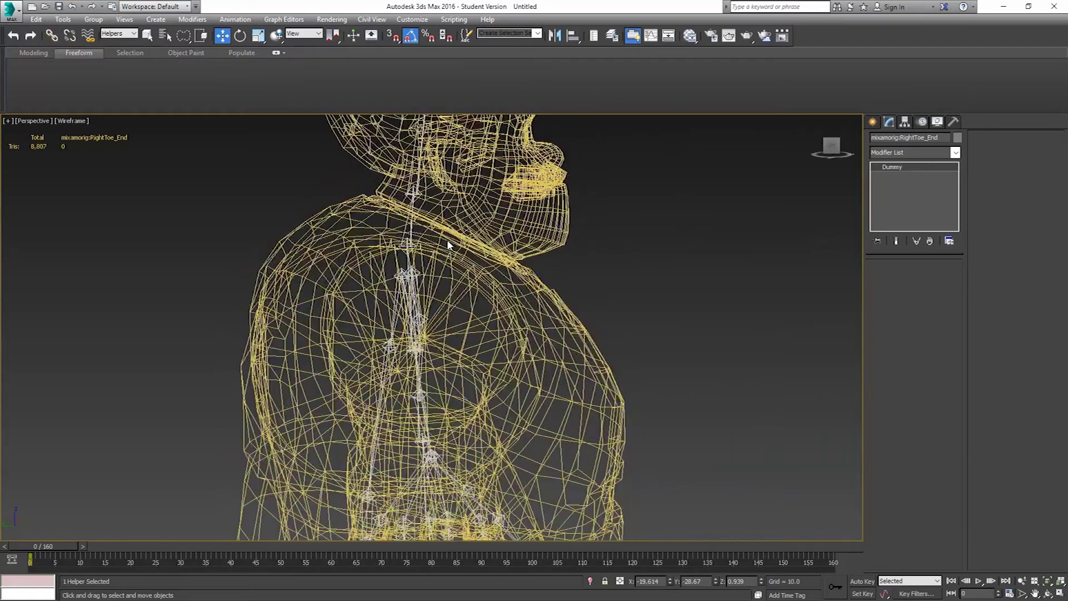
{"action": "middle_click_drag", "start_coordinate": [448, 241], "coordinate": [450, 362]}
{"action": "scroll", "coordinate": [451, 361], "scroll_direction": "up", "scroll_amount": 3}
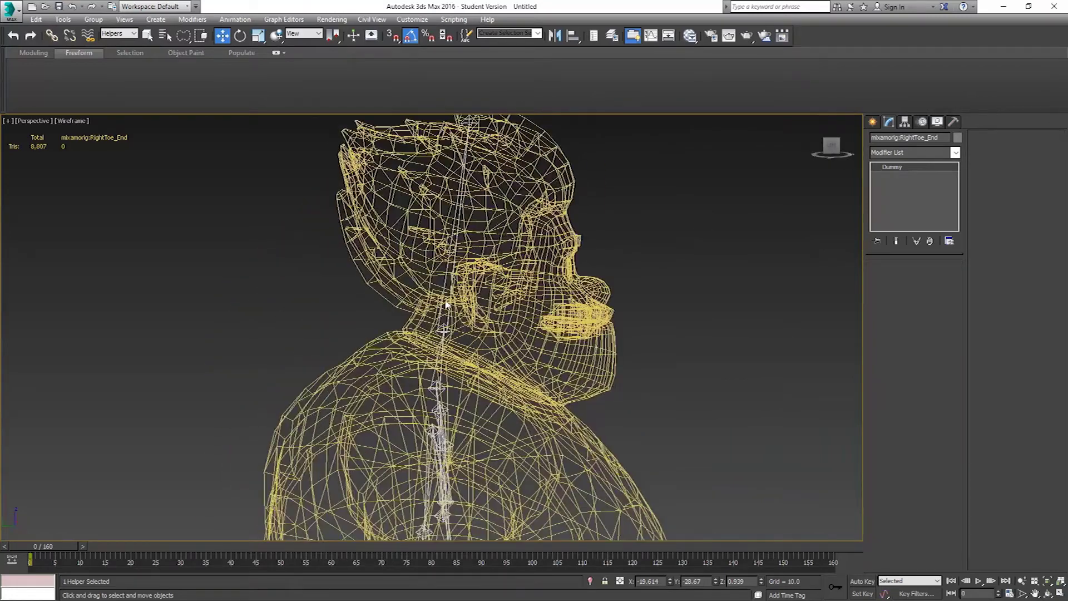
{"action": "scroll", "coordinate": [510, 353], "scroll_direction": "up", "scroll_amount": 2}
{"action": "scroll", "coordinate": [516, 353], "scroll_direction": "down", "scroll_amount": 1}
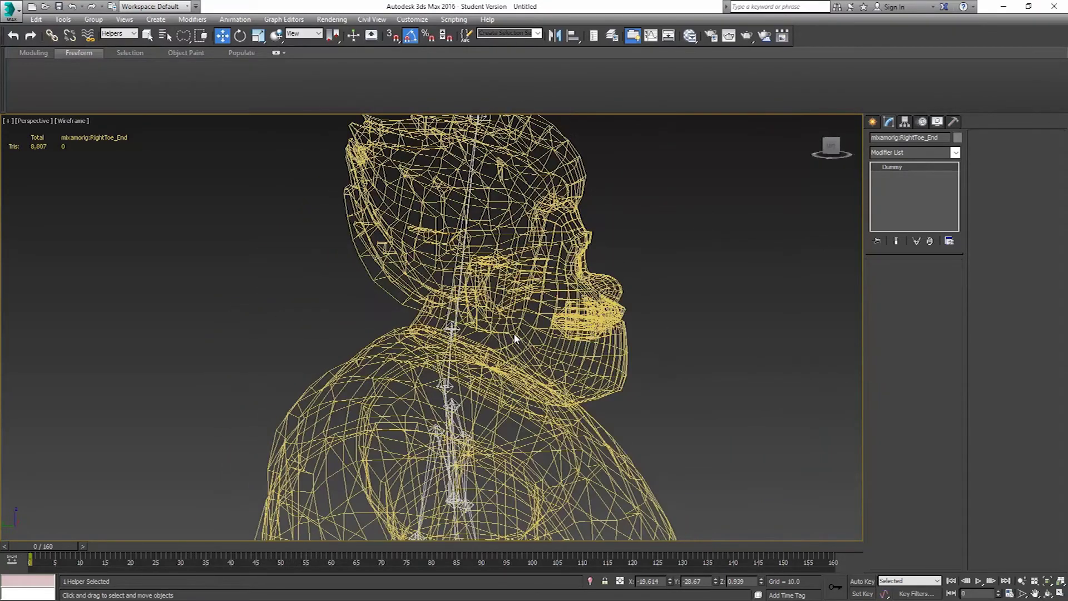
{"action": "middle_click_drag", "start_coordinate": [512, 341], "coordinate": [466, 323], "text": "alt"}
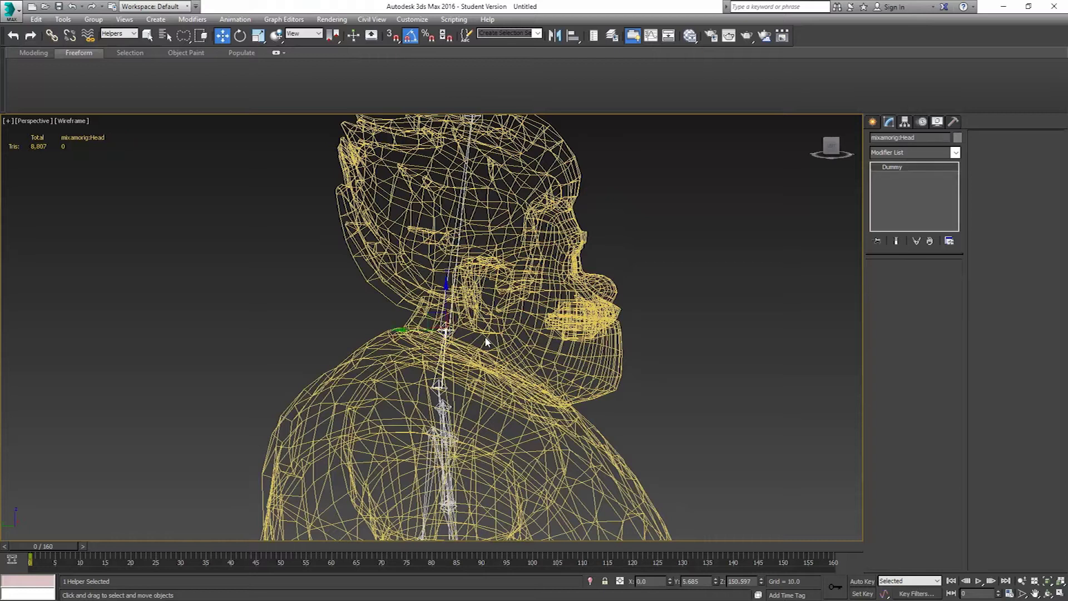
{"action": "left_click", "coordinate": [438, 321]}
{"action": "left_click_drag", "start_coordinate": [438, 320], "coordinate": [462, 334]}
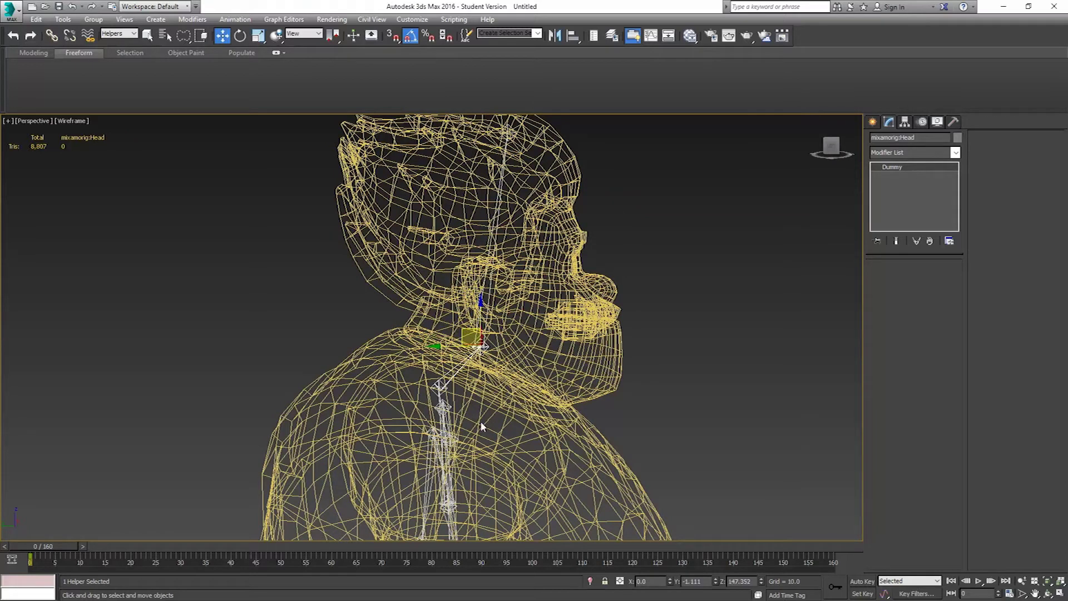
- Move the neck helper forward along Y to about 2.5
{"action": "middle_click_drag", "start_coordinate": [462, 334], "coordinate": [442, 398], "text": "alt"}
{"action": "left_click", "coordinate": [439, 398]}
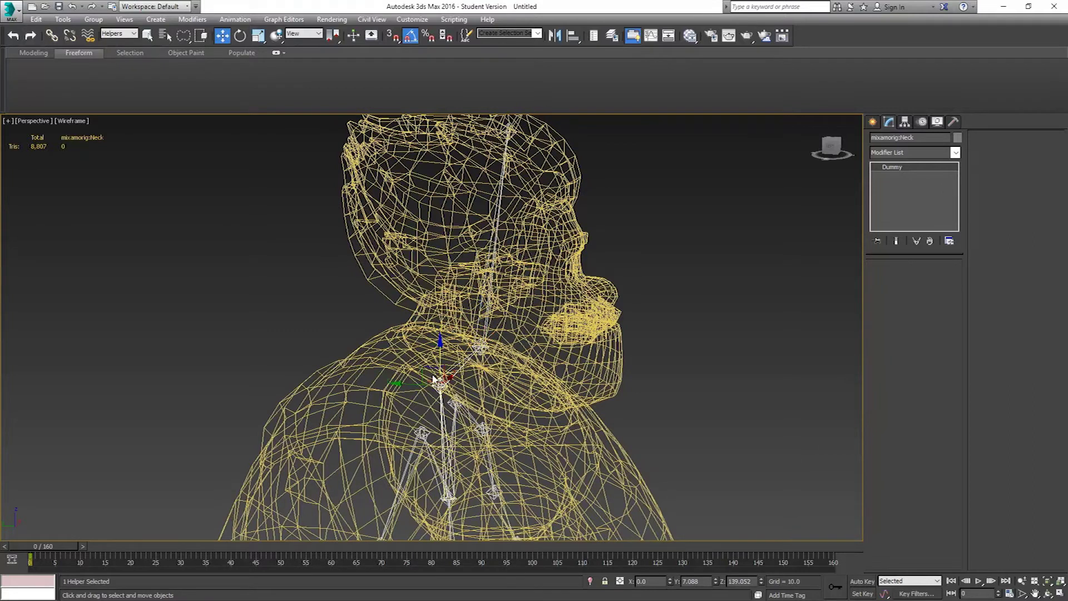
{"action": "left_click_drag", "start_coordinate": [414, 384], "coordinate": [428, 386]}
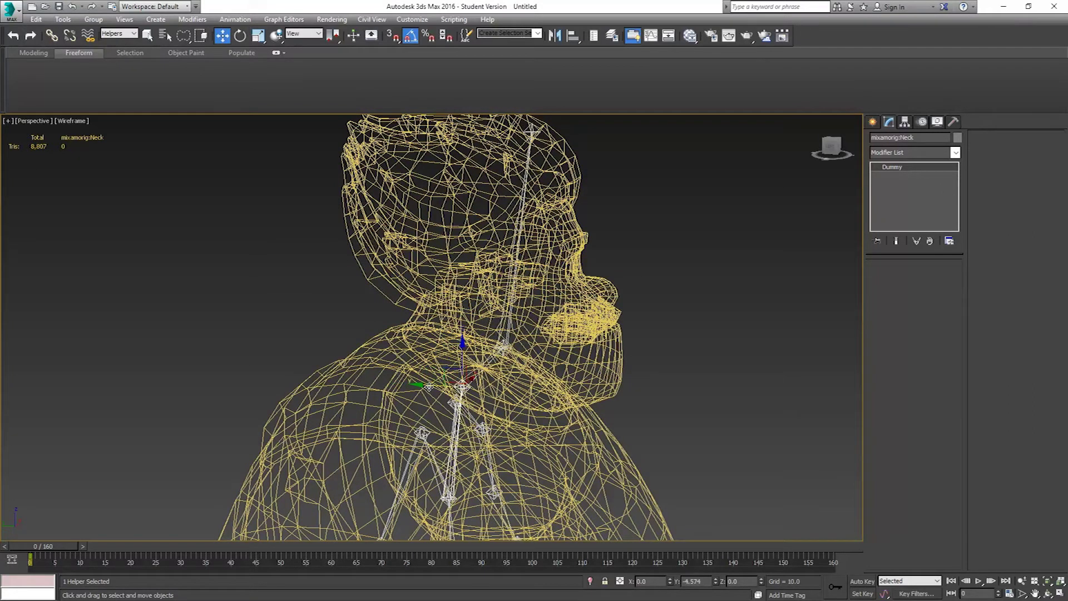
{"action": "mouse_move", "coordinate": [464, 409]}
{"action": "middle_mouse_down", "text": "alt"}
{"action": "mouse_move", "coordinate": [484, 403]}
{"action": "mouse_move", "coordinate": [474, 399]}
{"action": "middle_mouse_up", "text": "alt"}
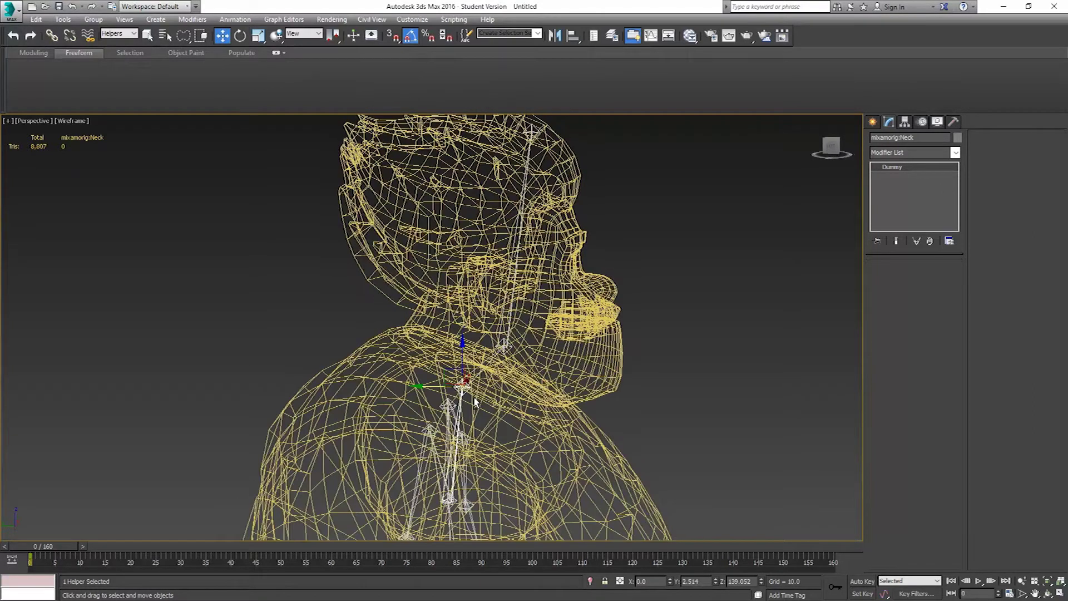
- In the Left view, move the head helper back along Y to about -2.7, over the neck
{"action": "key", "text": "l"}
{"action": "scroll", "coordinate": [465, 272], "scroll_direction": "up", "scroll_amount": 8}
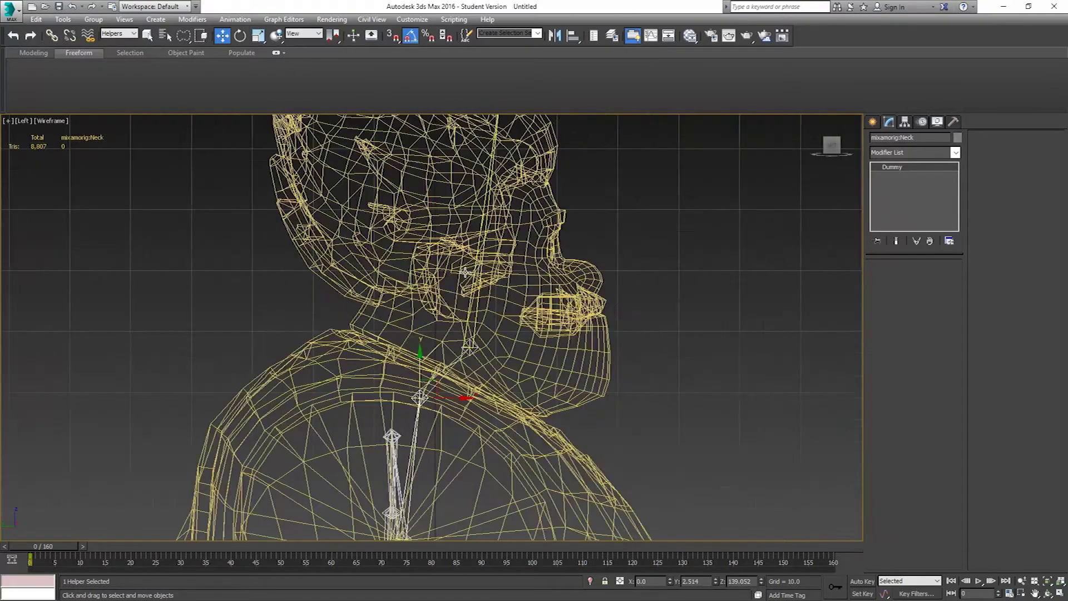
{"action": "left_click", "coordinate": [469, 349]}
{"action": "left_click_drag", "start_coordinate": [503, 347], "coordinate": [486, 345]}
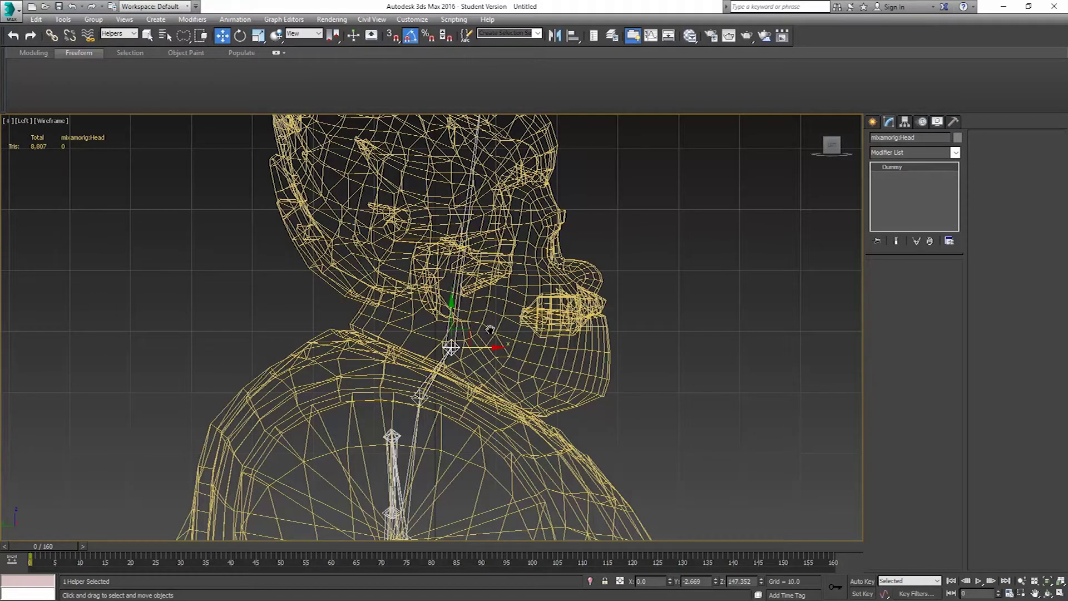
{"action": "middle_click_drag", "start_coordinate": [563, 313], "coordinate": [568, 329]}
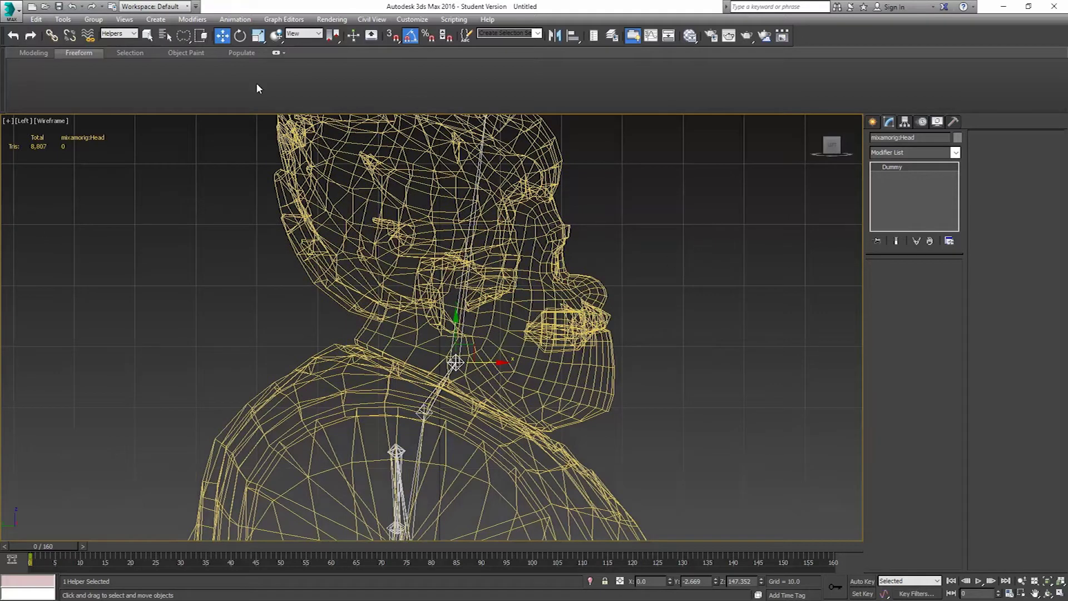
{"action": "middle_click_drag", "start_coordinate": [475, 191], "coordinate": [480, 253]}
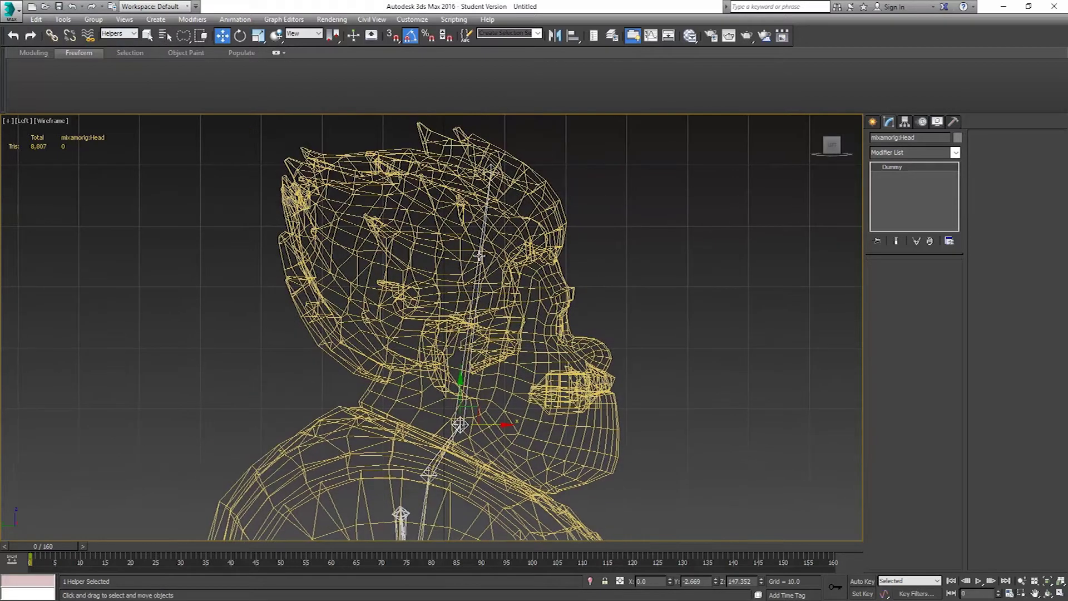
- Move the head top end helper back along Y to about -3.1, straight above the head helper
{"action": "left_click", "coordinate": [481, 253]}
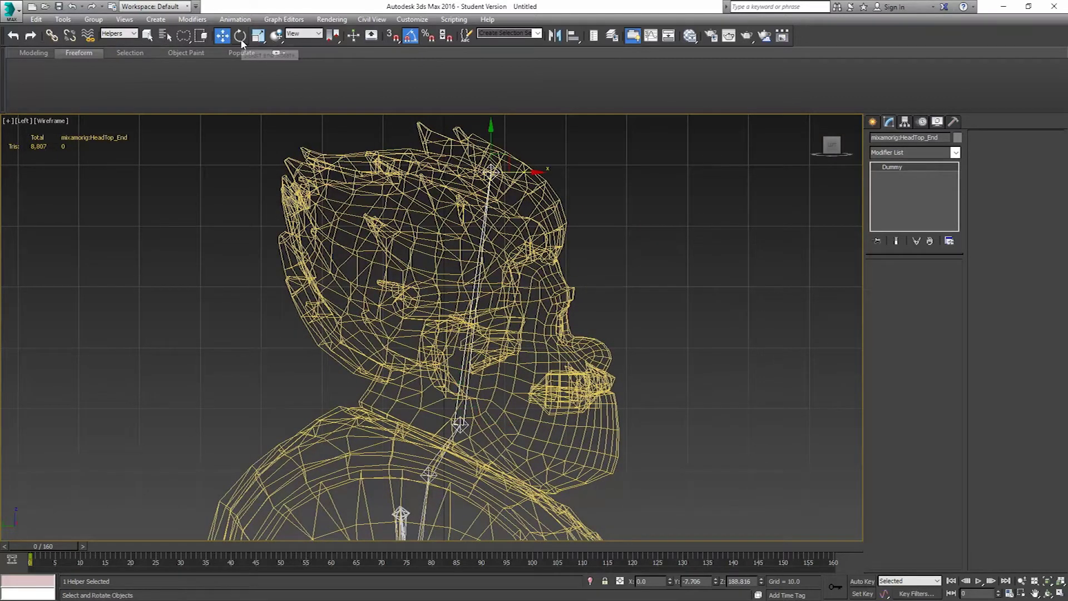
{"action": "left_click_drag", "start_coordinate": [531, 173], "coordinate": [501, 189]}
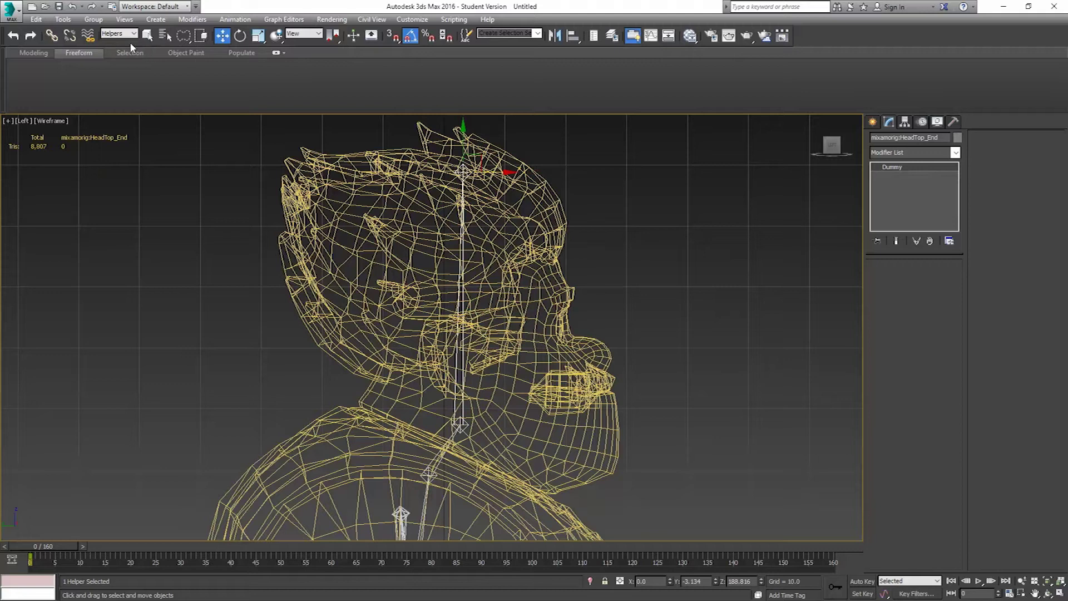
- Allow selection of all object types, select the character mesh and turn on Always Deform in its Skin modifier
{"action": "left_click", "coordinate": [123, 33]}
{"action": "left_click", "coordinate": [524, 297]}
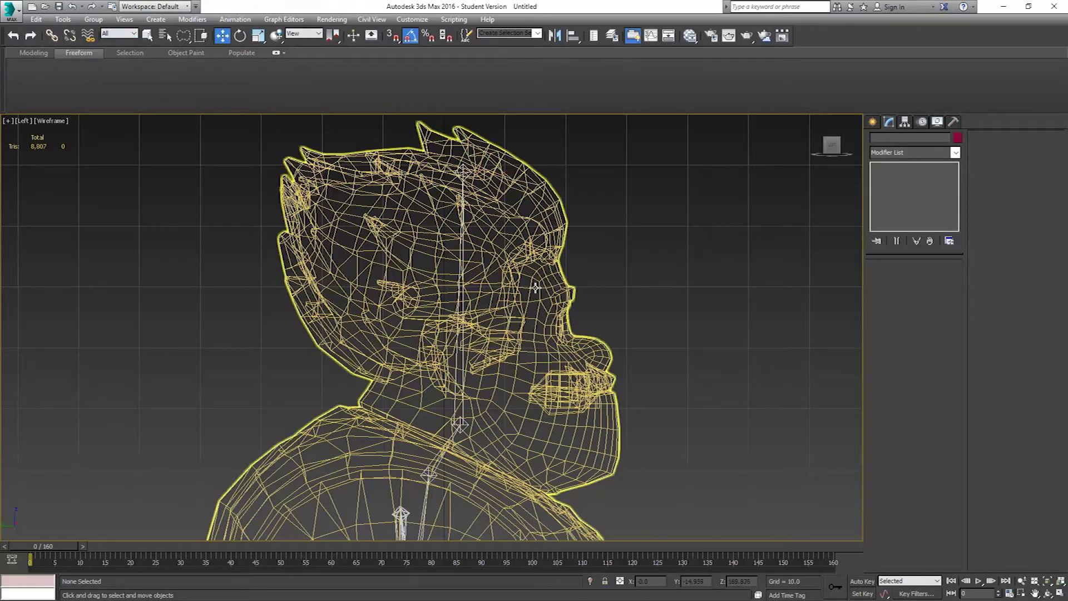
{"action": "left_click", "coordinate": [535, 288]}
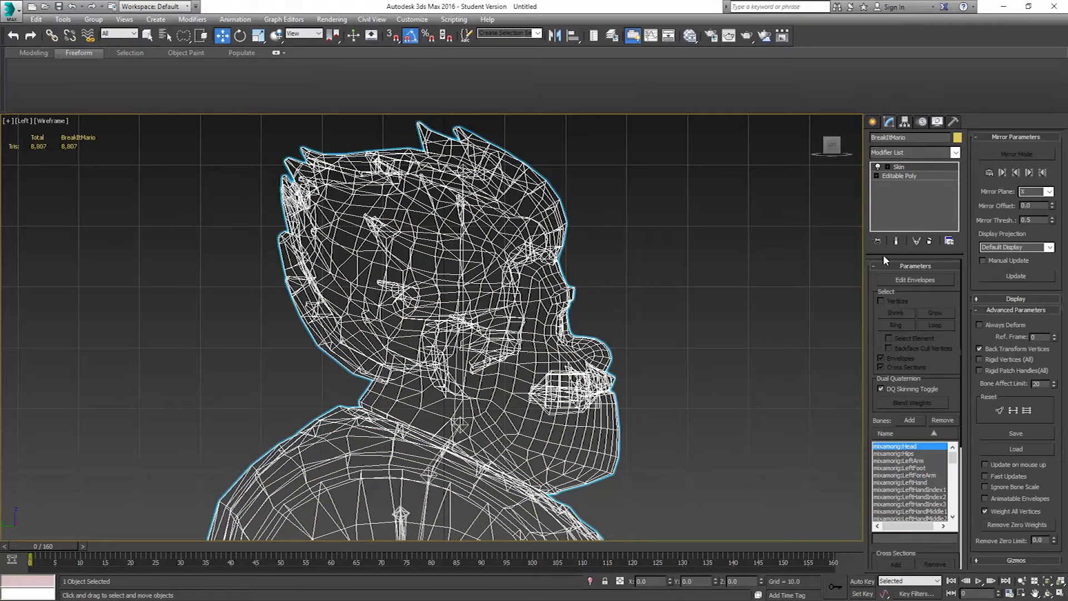
{"action": "left_click", "coordinate": [979, 324]}
{"action": "key", "text": "F3"}
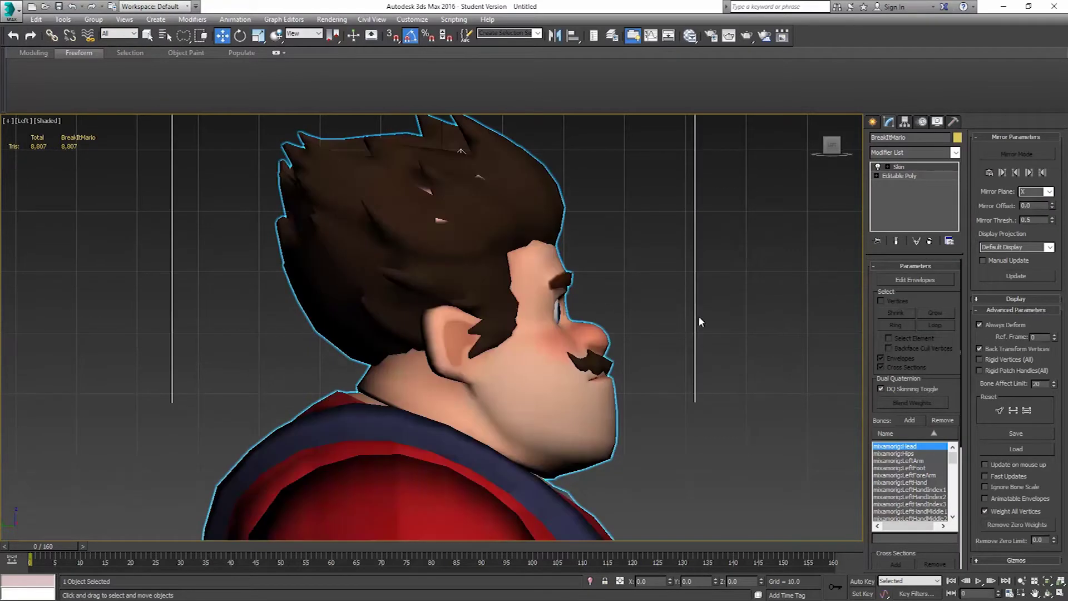
{"action": "key", "text": "F3"}
{"action": "left_click", "coordinate": [118, 33]}
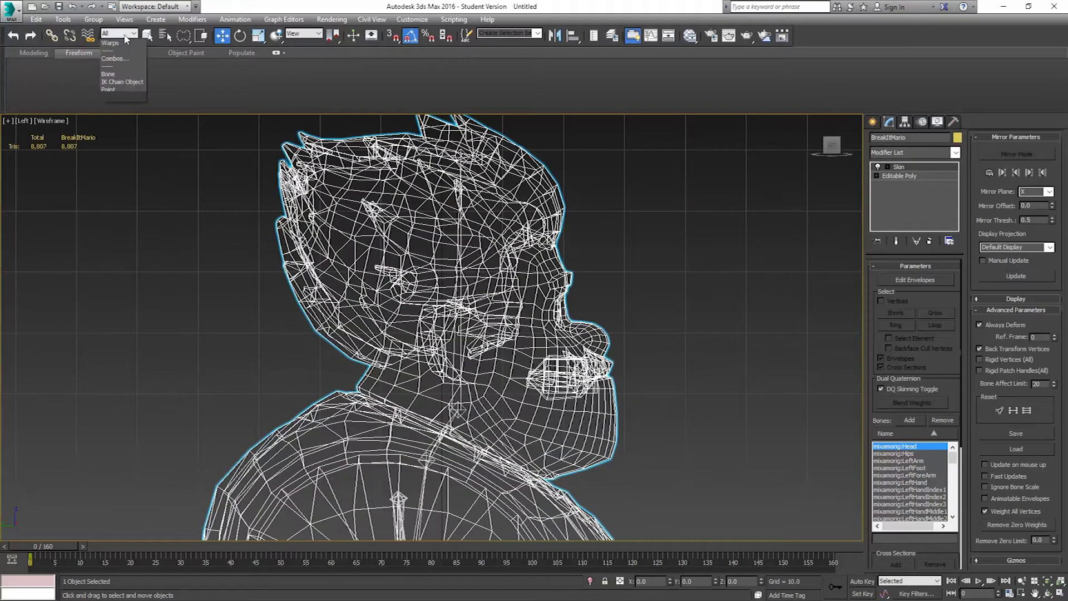
{"action": "left_click", "coordinate": [119, 79]}
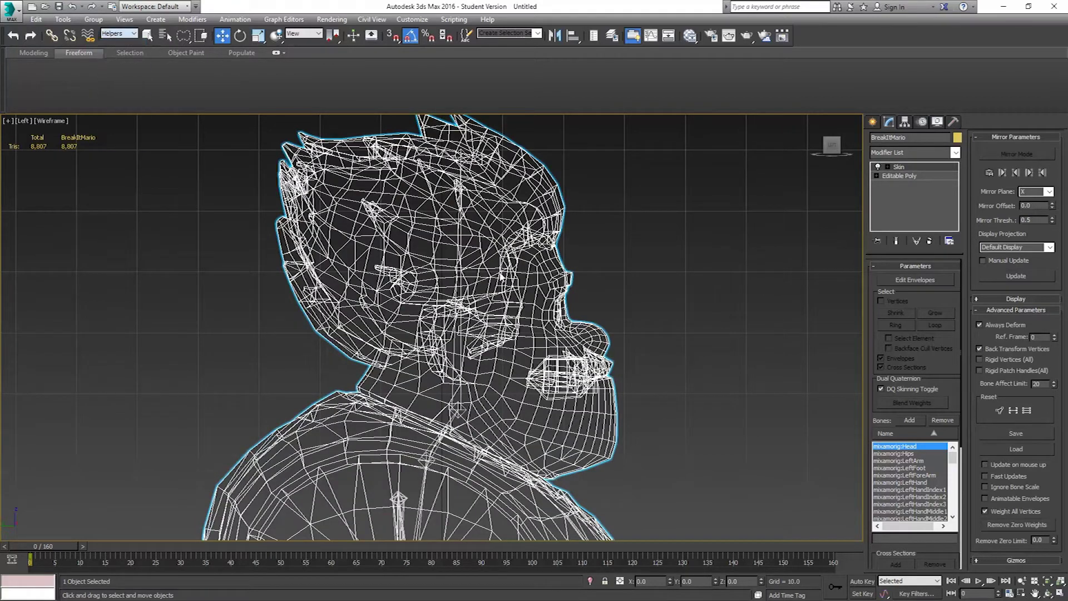
{"action": "left_click", "coordinate": [461, 287]}
{"action": "left_click", "coordinate": [461, 283]}
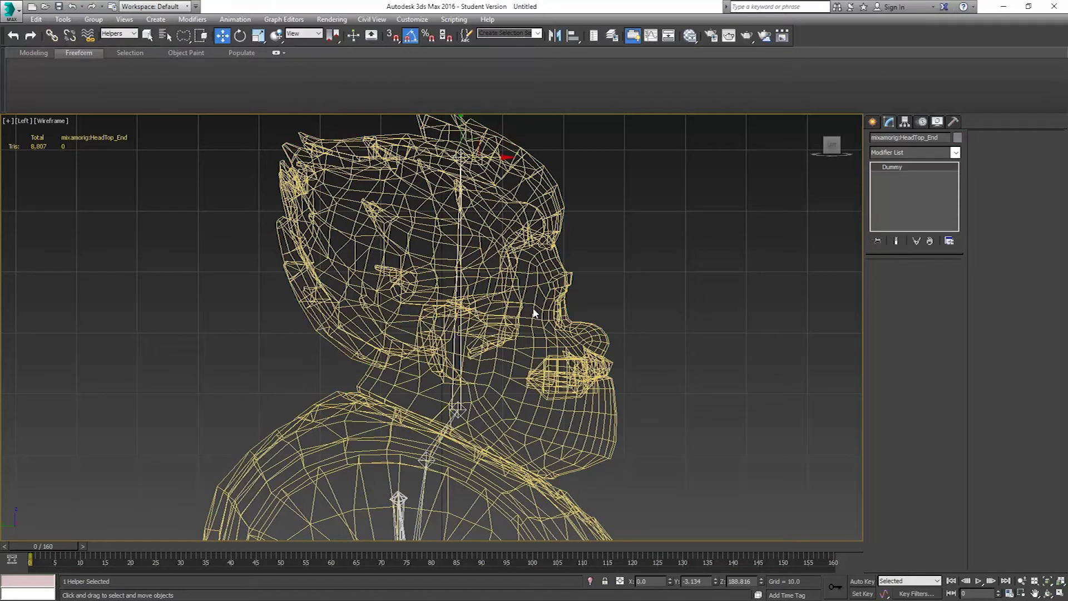
{"action": "left_click", "coordinate": [457, 412]}
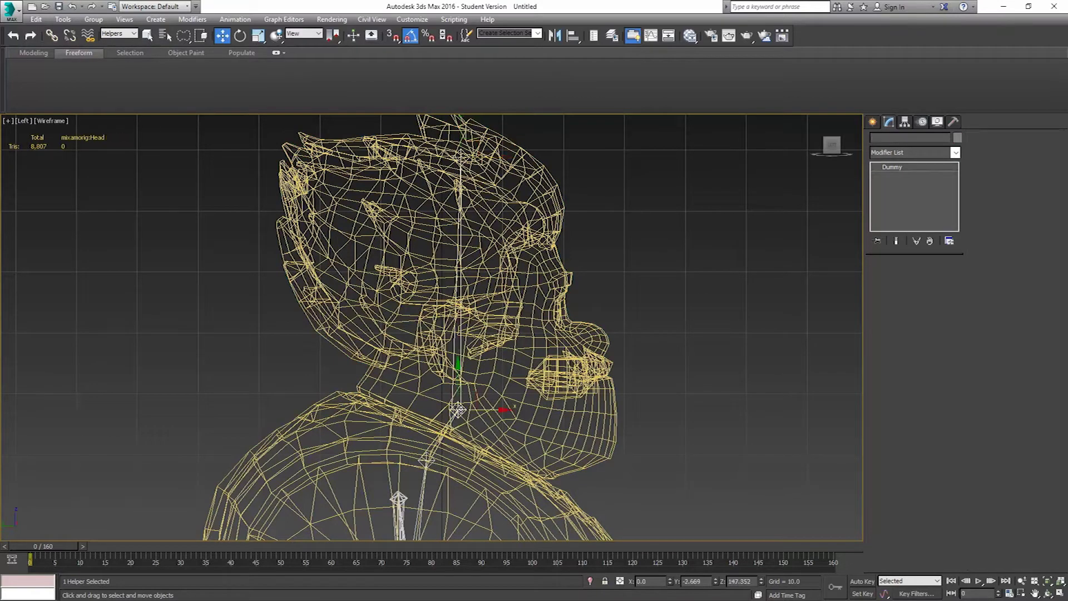
{"action": "key", "text": "F3"}
{"action": "key", "text": "e"}
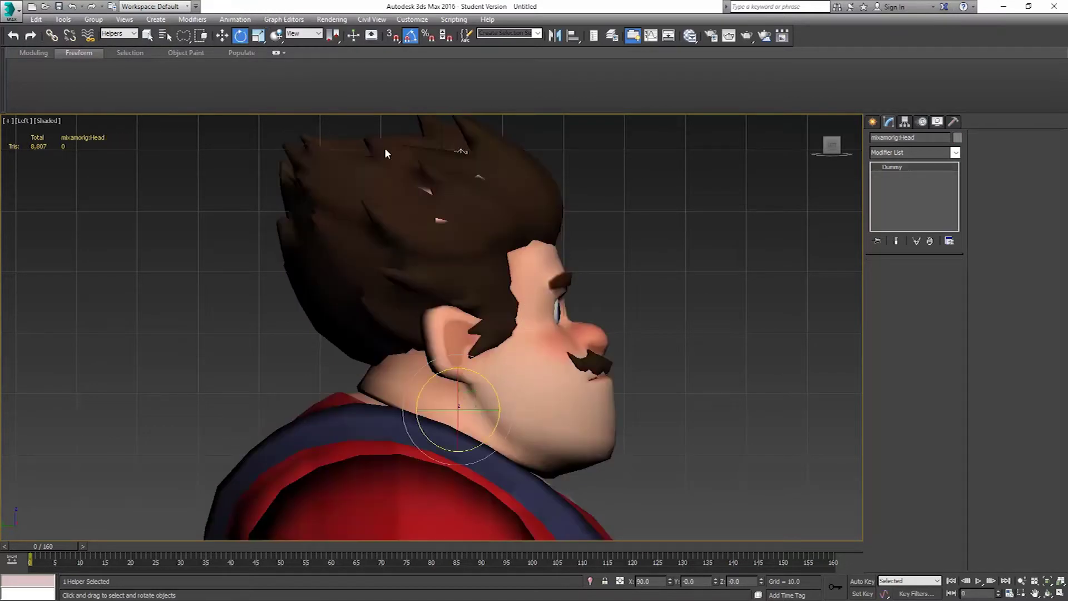
{"action": "left_click_drag", "start_coordinate": [461, 152], "coordinate": [460, 211]}
{"action": "left_click", "coordinate": [598, 259]}
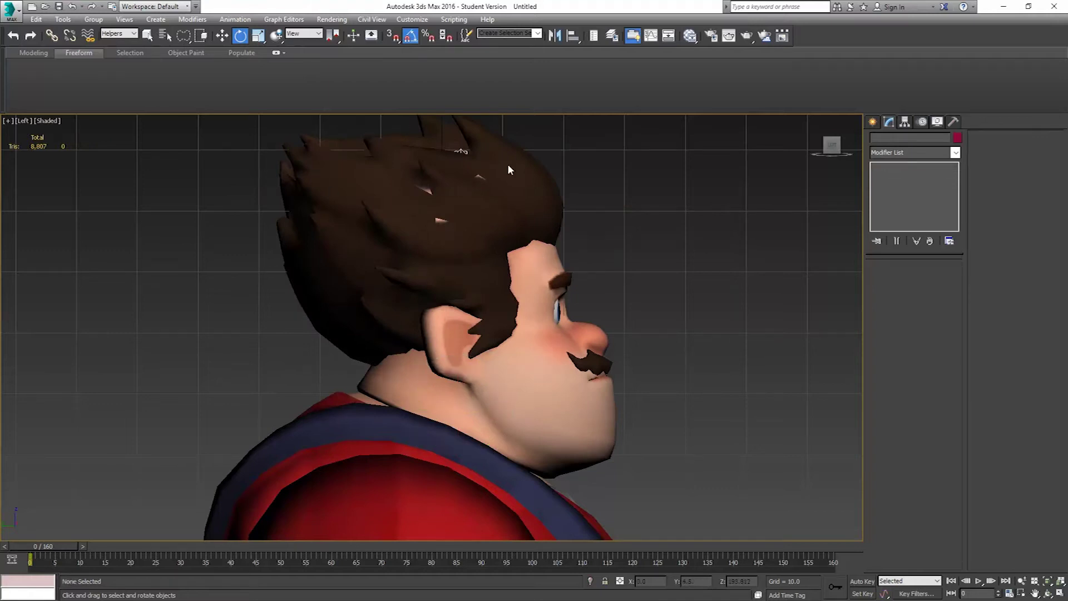
- Set the selection filter to All, select the character mesh and enter the Skin modifier's Envelope level with Vertices selection enabled
{"action": "left_click", "coordinate": [123, 33]}
{"action": "left_click", "coordinate": [111, 43]}
{"action": "left_click", "coordinate": [873, 122]}
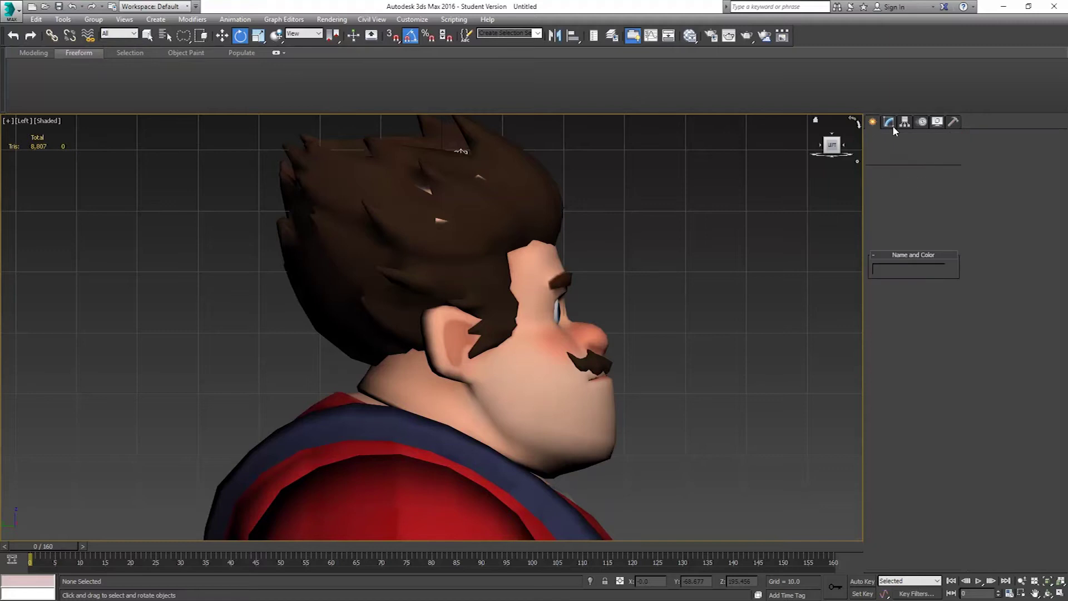
{"action": "left_click", "coordinate": [492, 207]}
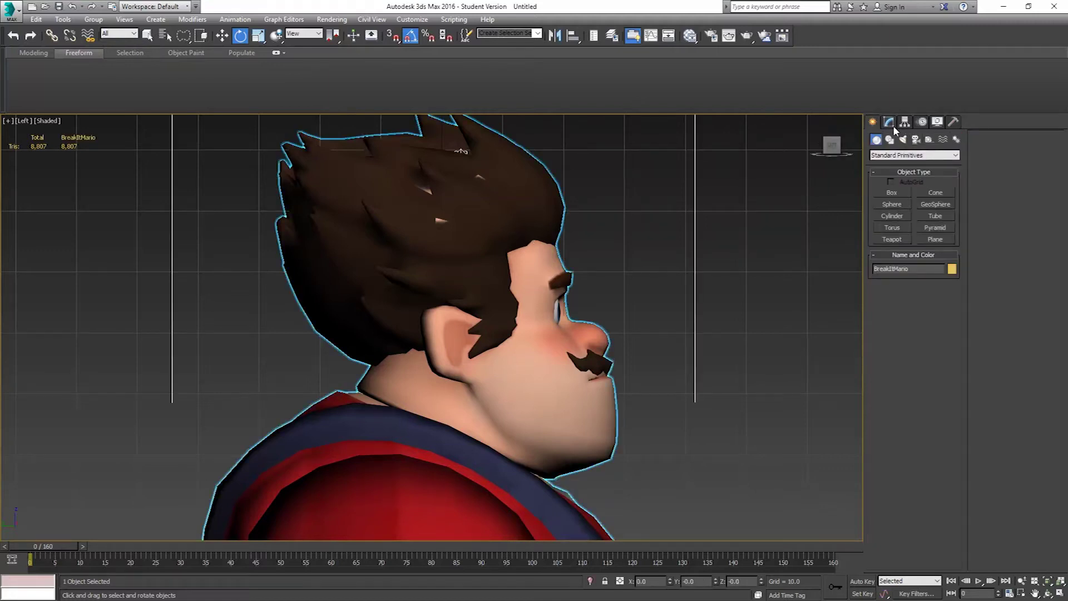
{"action": "left_click", "coordinate": [889, 122]}
{"action": "left_click", "coordinate": [888, 167]}
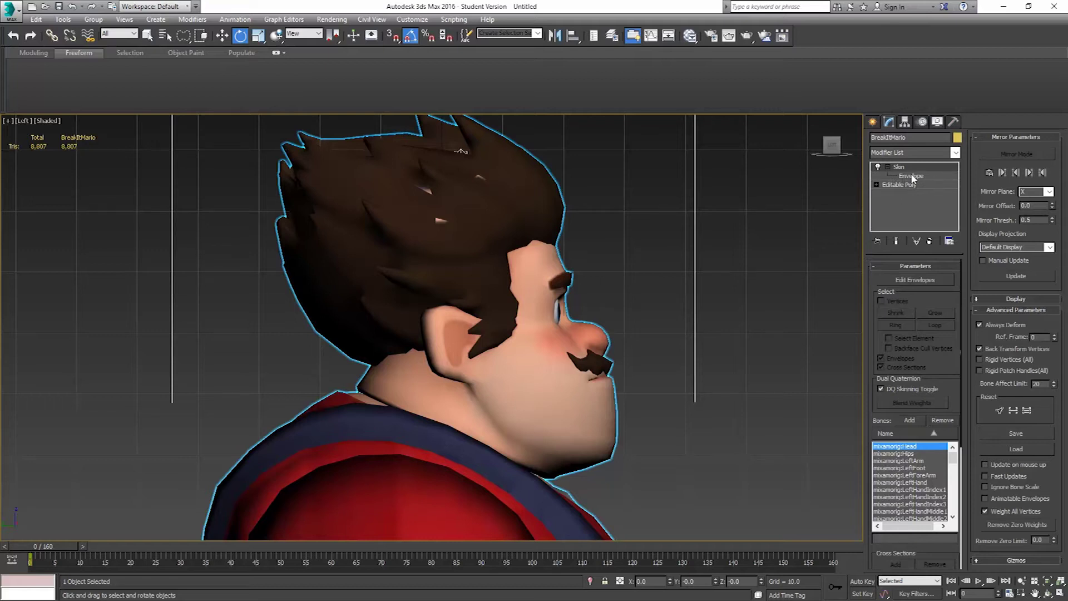
{"action": "left_click", "coordinate": [911, 176]}
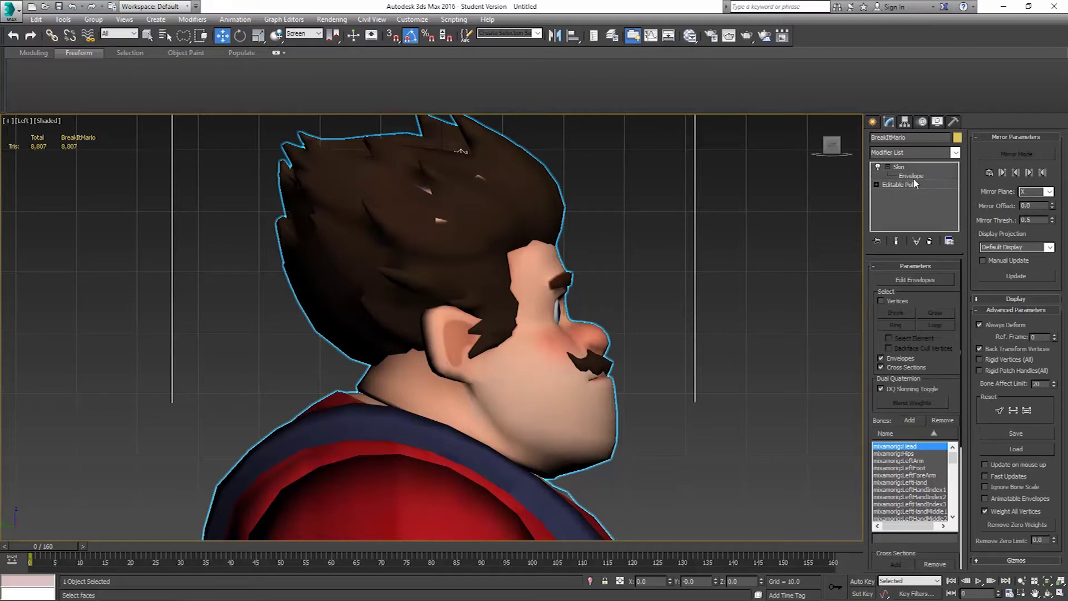
{"action": "left_click", "coordinate": [893, 301]}
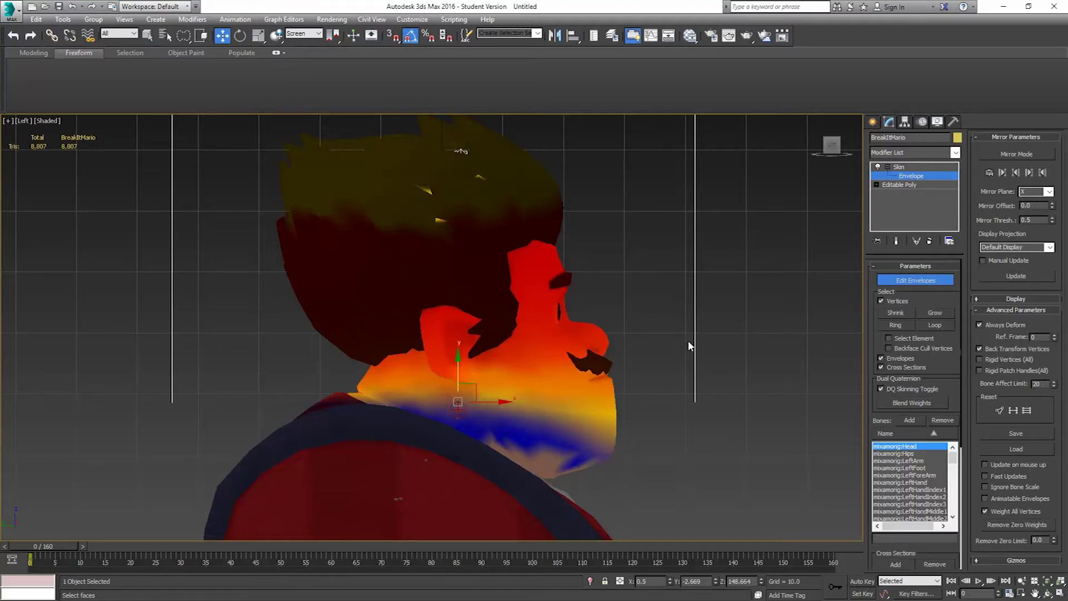
- Lasso-select all vertices of the head, hair, face and jaw down to the neckline in the wireframe view
{"action": "key", "text": "F3"}
{"action": "middle_click_drag", "start_coordinate": [670, 346], "coordinate": [679, 303]}
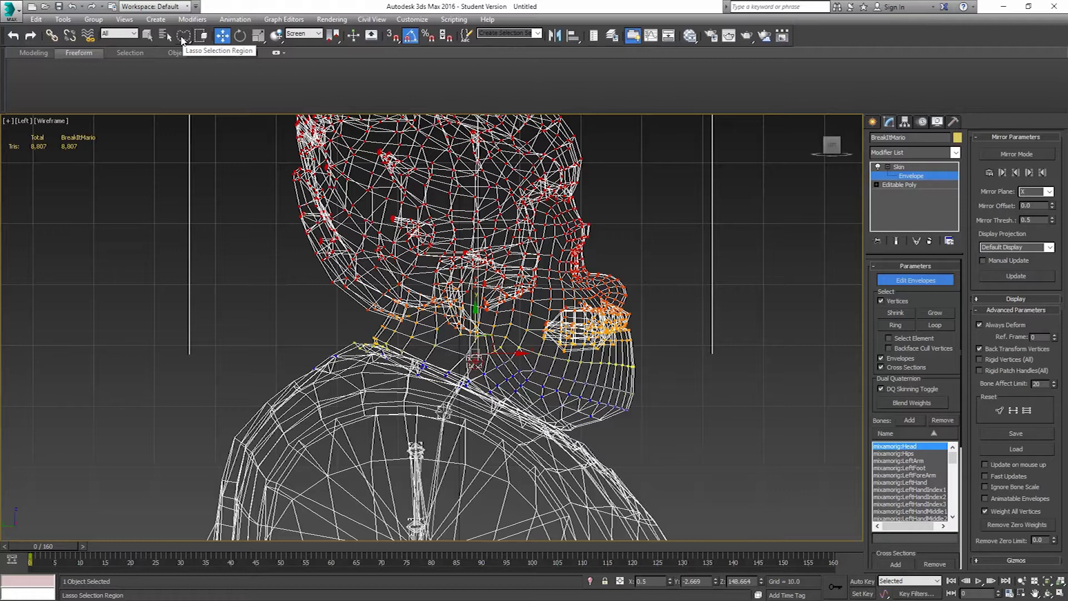
{"action": "left_click_drag", "start_coordinate": [181, 37], "coordinate": [184, 108]}
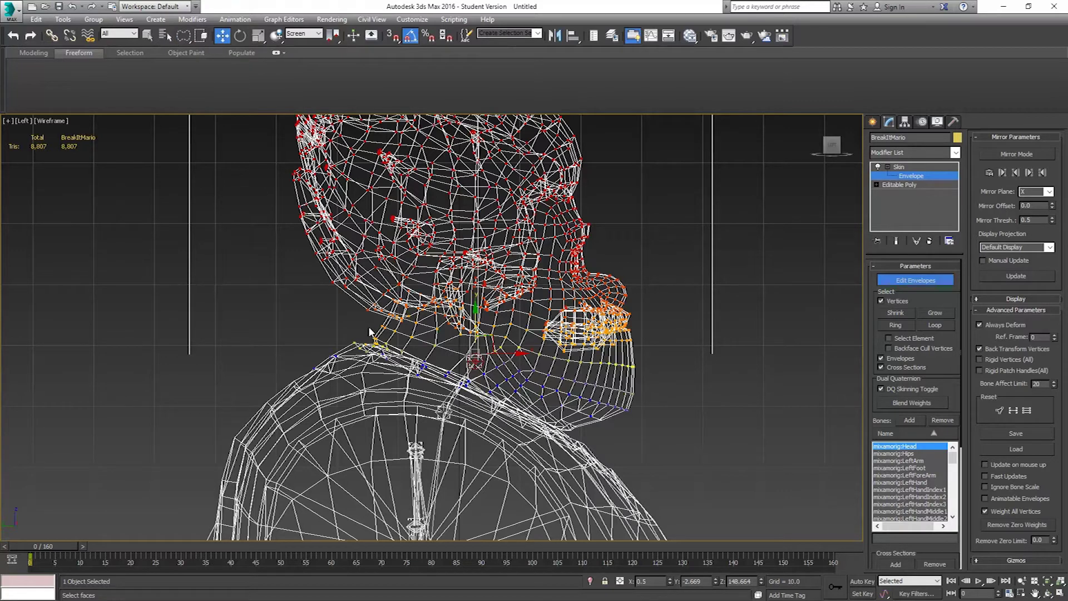
{"action": "mouse_move", "coordinate": [282, 246]}
{"action": "left_mouse_down"}
{"action": "mouse_move", "coordinate": [400, 139]}
{"action": "mouse_move", "coordinate": [662, 251]}
{"action": "left_mouse_up"}
{"action": "mouse_move", "coordinate": [718, 456]}
{"action": "left_mouse_down"}
{"action": "mouse_move", "coordinate": [703, 470]}
{"action": "mouse_move", "coordinate": [713, 454]}
{"action": "left_mouse_up"}
{"action": "middle_click_drag", "start_coordinate": [631, 204], "coordinate": [647, 310]}
{"action": "mouse_move", "coordinate": [681, 378]}
{"action": "left_mouse_down"}
{"action": "mouse_move", "coordinate": [537, 409]}
{"action": "mouse_move", "coordinate": [231, 409]}
{"action": "mouse_move", "coordinate": [212, 229]}
{"action": "left_mouse_up"}
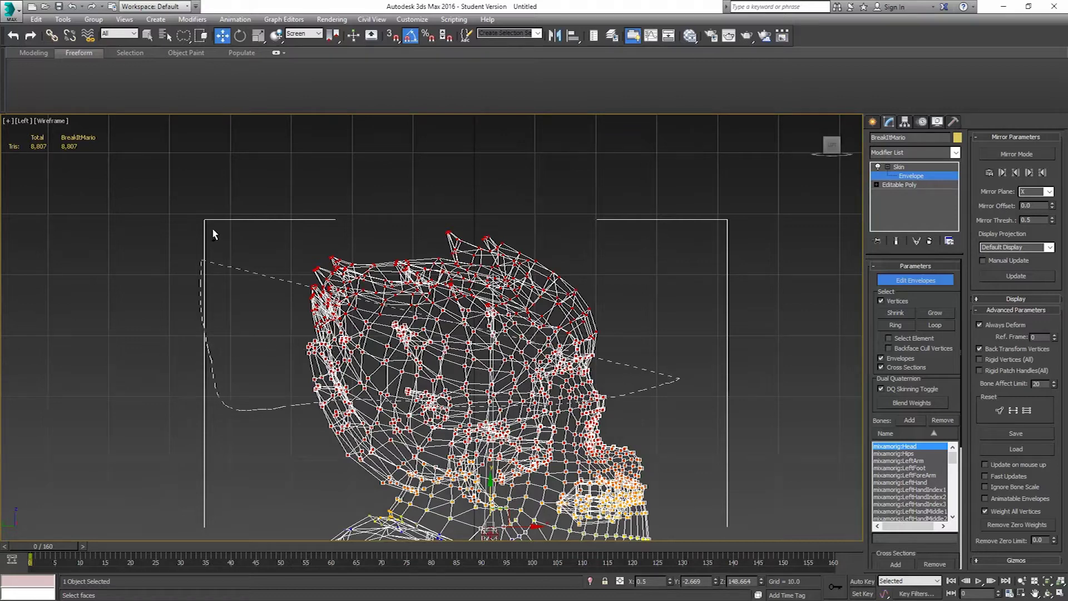
{"action": "left_click_drag", "start_coordinate": [653, 251], "coordinate": [653, 252]}
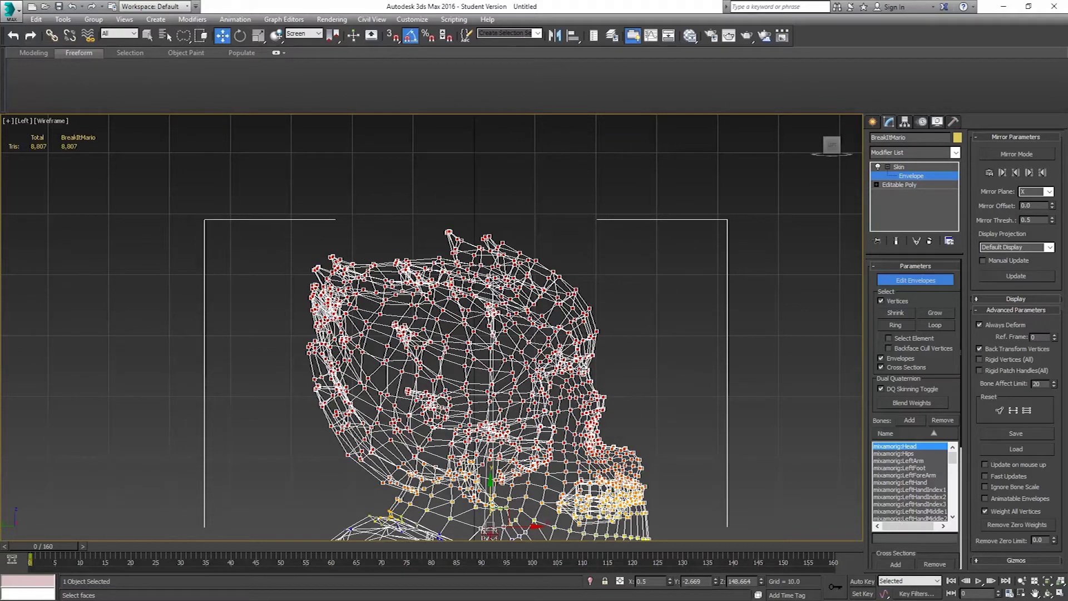
{"action": "middle_click_drag", "start_coordinate": [581, 368], "coordinate": [612, 270]}
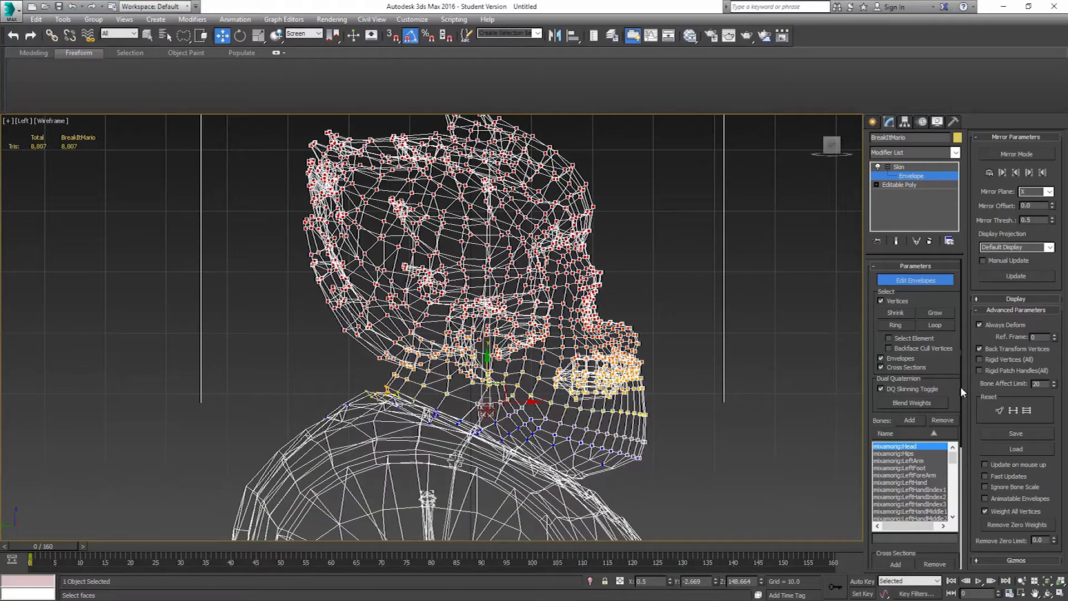
- Set the selected vertices' absolute effect for the head bone to 1.0 and leave envelope editing
{"action": "scroll", "coordinate": [954, 410], "scroll_direction": "down", "scroll_amount": 5}
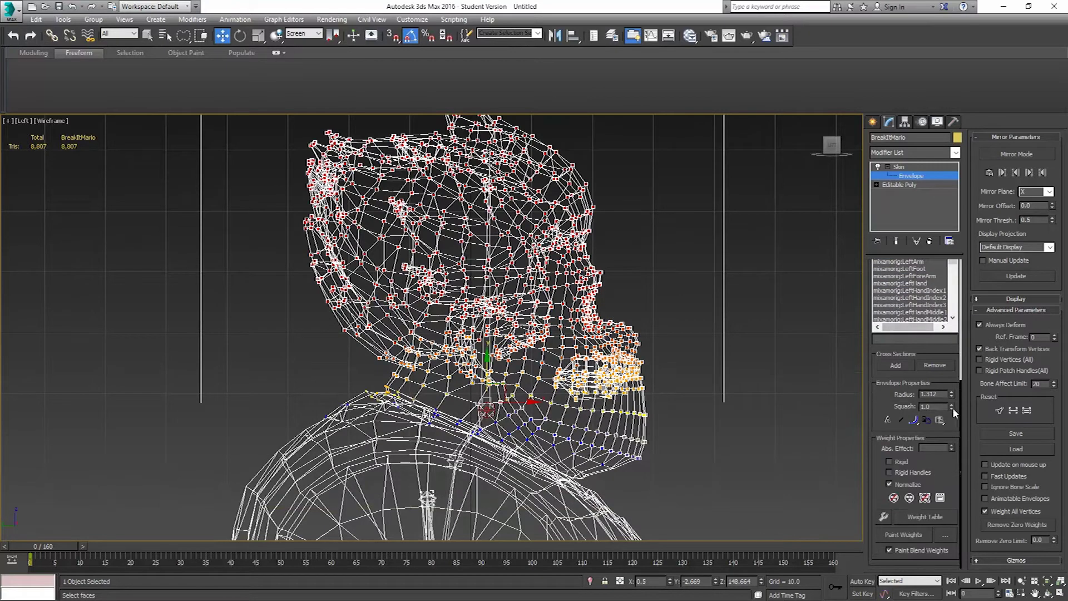
{"action": "left_click_drag", "start_coordinate": [953, 451], "coordinate": [949, 238]}
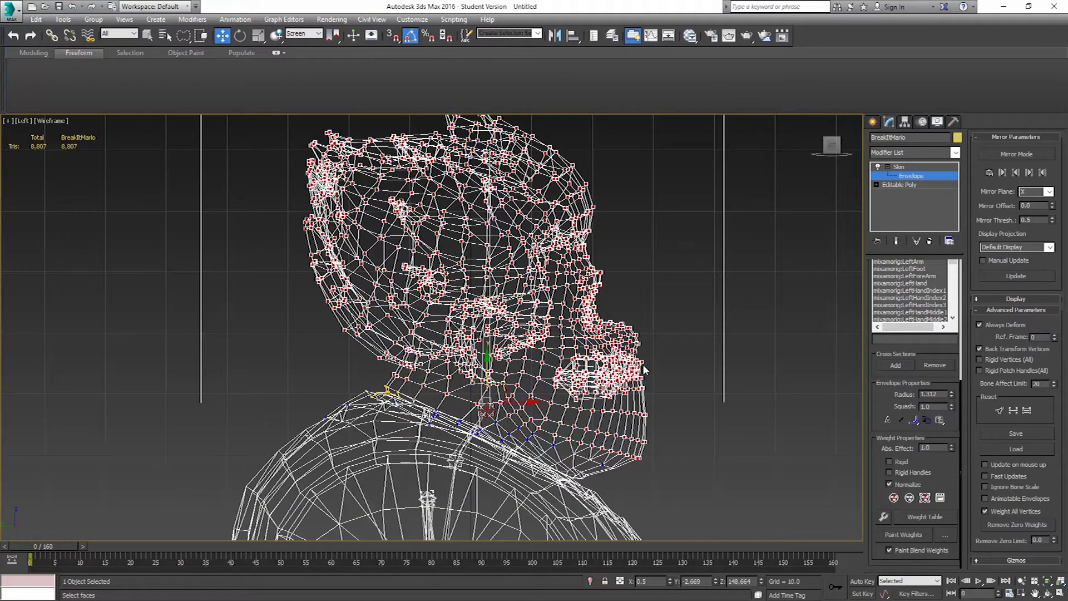
{"action": "left_click", "coordinate": [907, 167]}
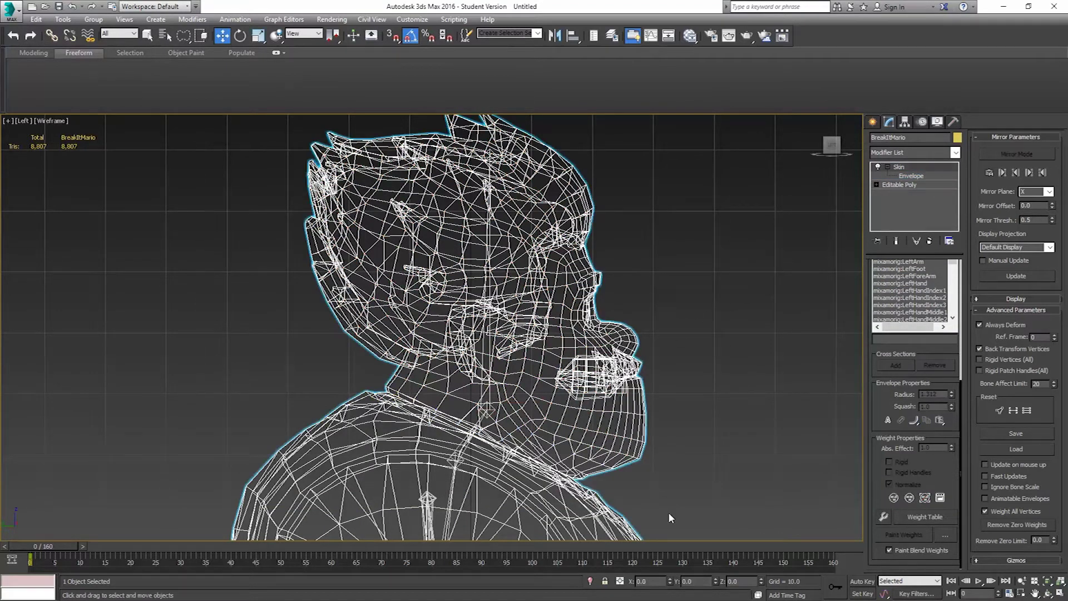
- With Auto Key on, rotate the head helper backward to X 65 degrees at frame 80
{"action": "left_click", "coordinate": [861, 581]}
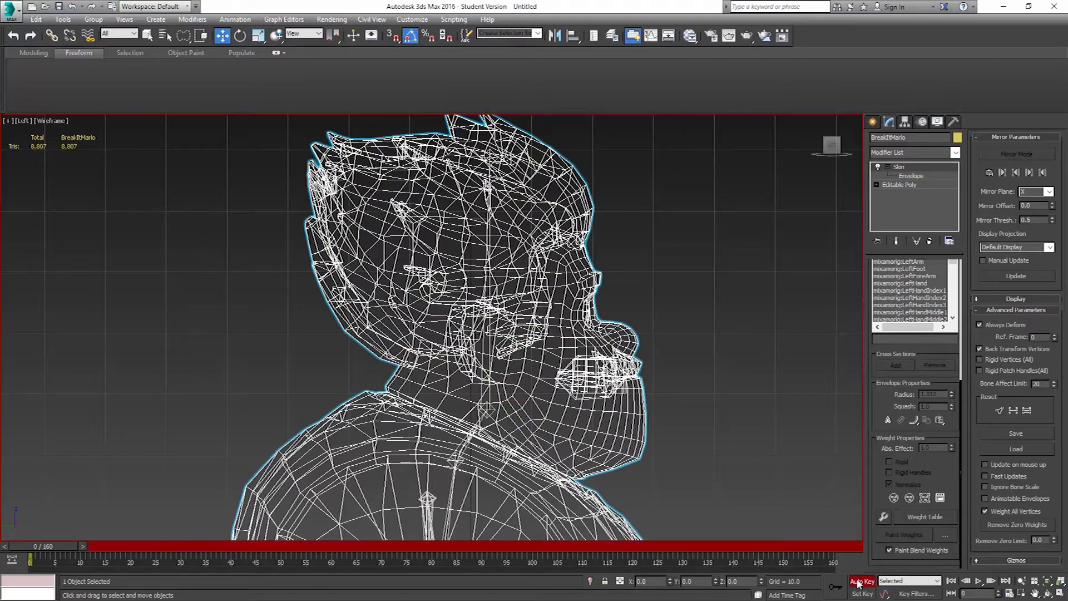
{"action": "left_click_drag", "start_coordinate": [68, 543], "coordinate": [442, 544]}
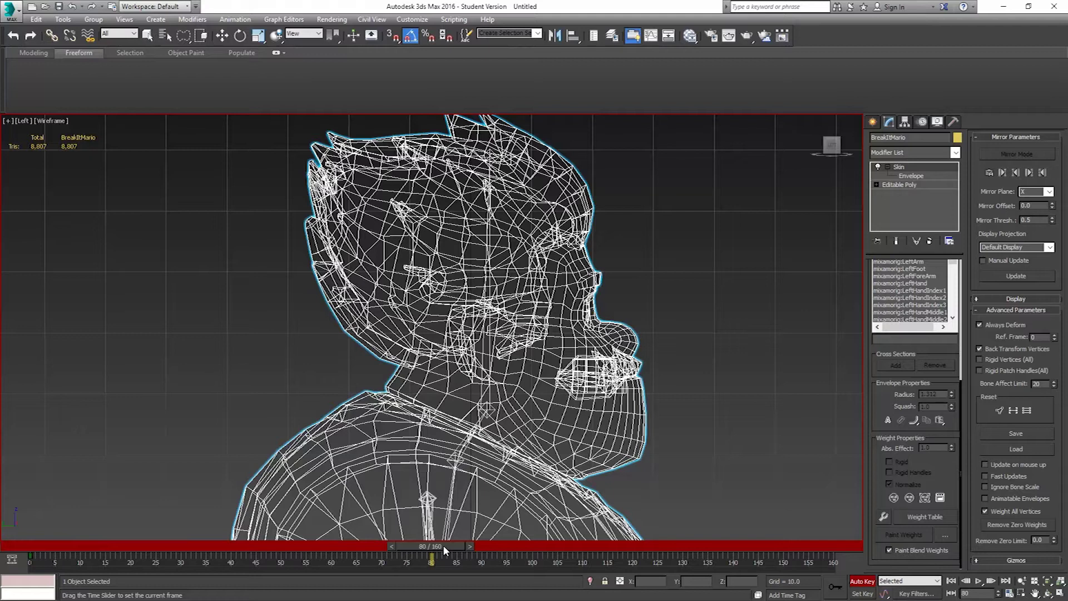
{"action": "left_click", "coordinate": [222, 36]}
{"action": "left_click", "coordinate": [239, 35]}
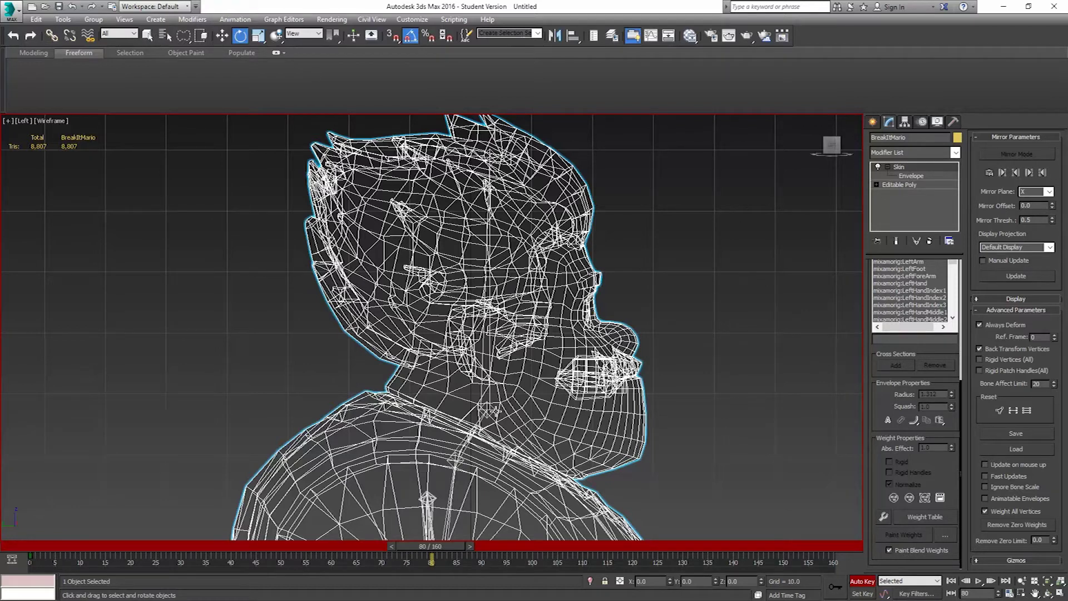
{"action": "left_click", "coordinate": [487, 410]}
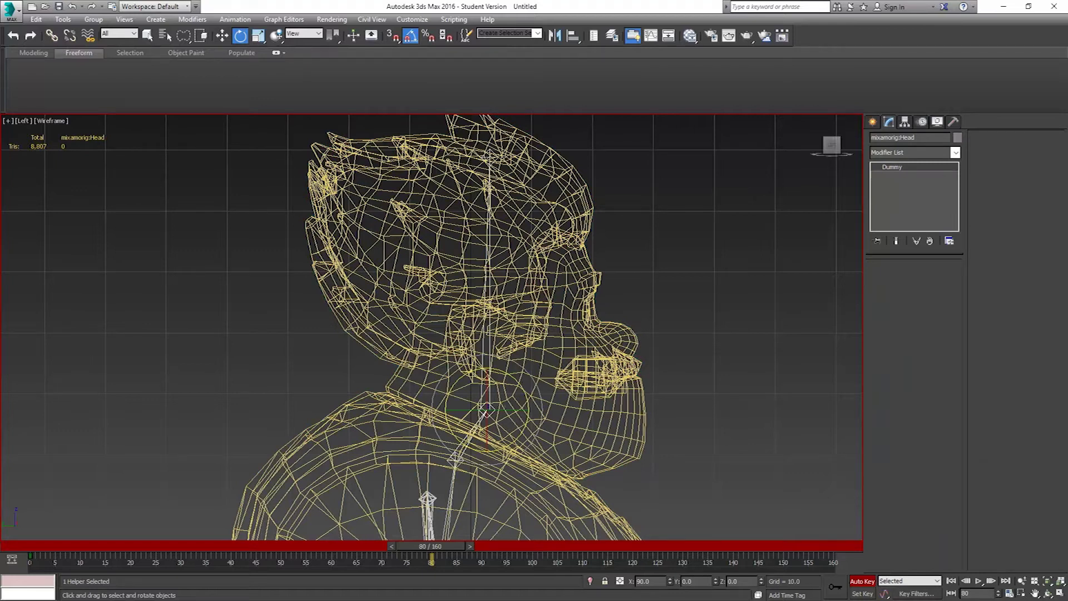
{"action": "mouse_move", "coordinate": [487, 410]}
{"action": "left_mouse_down"}
{"action": "mouse_move", "coordinate": [487, 384]}
{"action": "mouse_move", "coordinate": [487, 410]}
{"action": "left_mouse_up"}
- At frame 160, rotate the head helper forward by 45 degrees to X 110 degrees
{"action": "left_click_drag", "start_coordinate": [451, 545], "coordinate": [829, 544]}
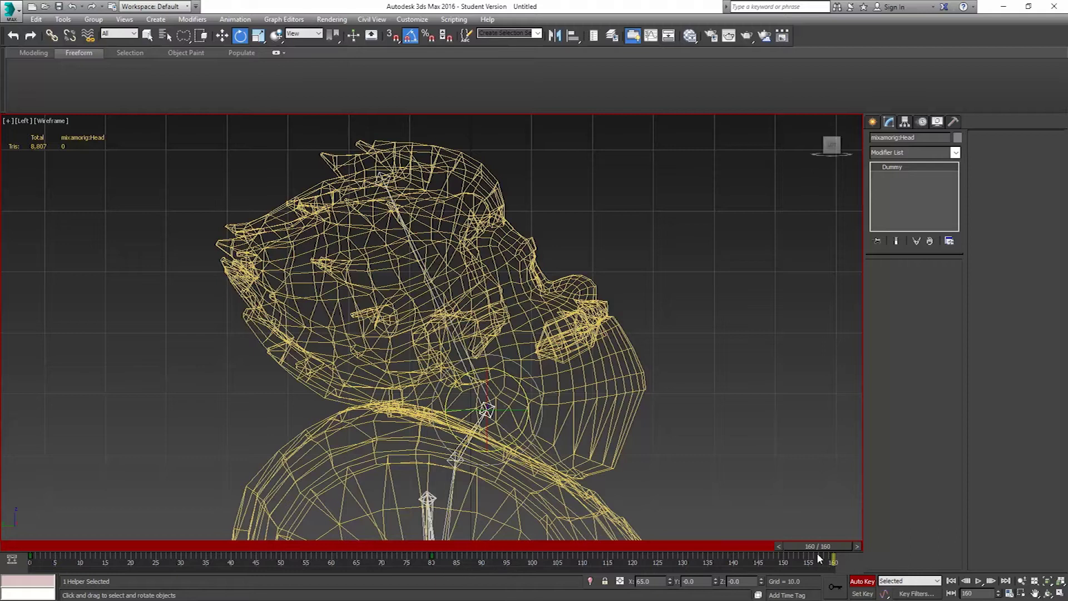
{"action": "left_click_drag", "start_coordinate": [486, 409], "coordinate": [487, 409]}
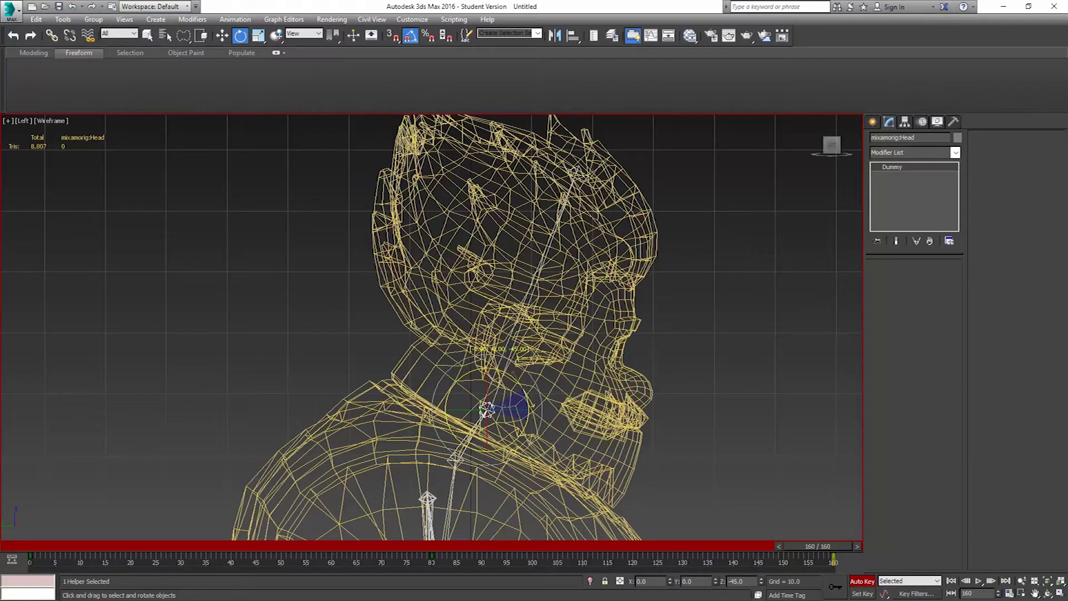
{"action": "left_click_drag", "start_coordinate": [487, 409], "coordinate": [486, 410]}
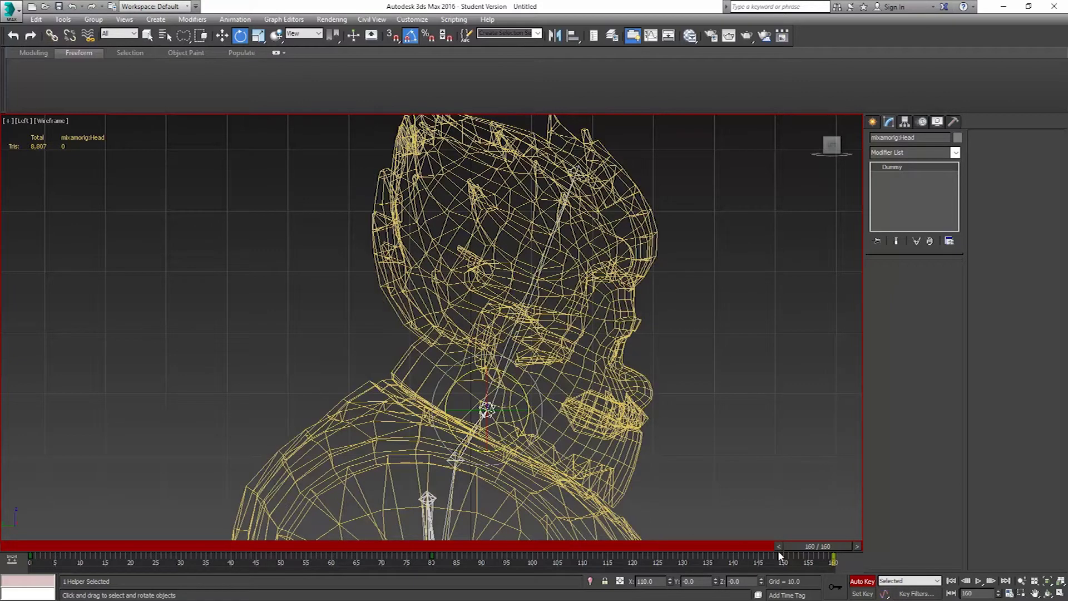
- Return to frame 80 and examine the neck deformation of the tilted-back head in shaded and wireframe display
{"action": "left_click_drag", "start_coordinate": [812, 545], "coordinate": [426, 476]}
{"action": "key", "text": "e"}
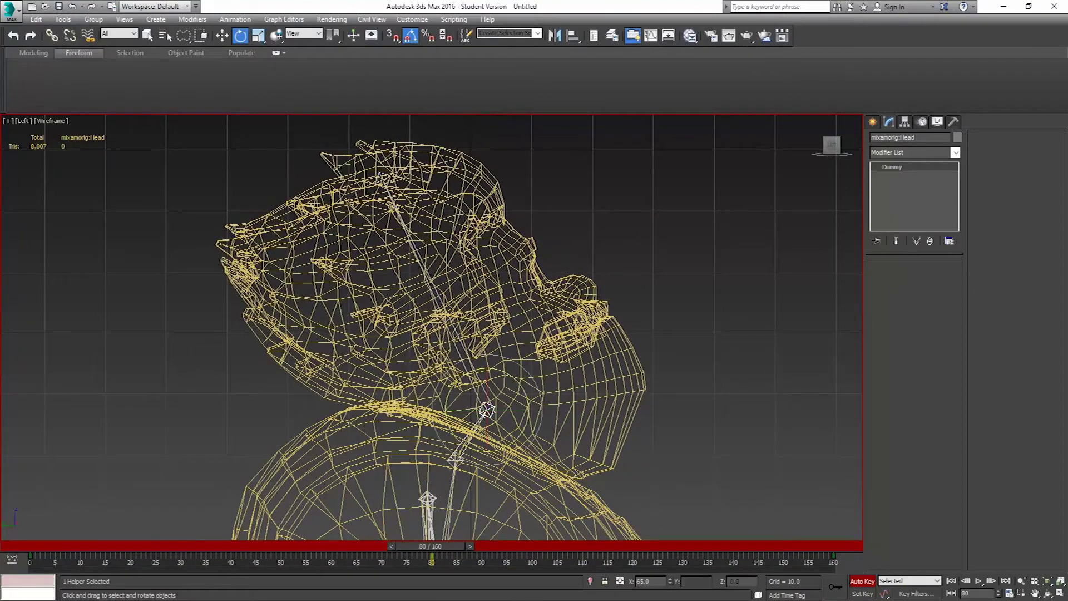
{"action": "key", "text": "F3"}
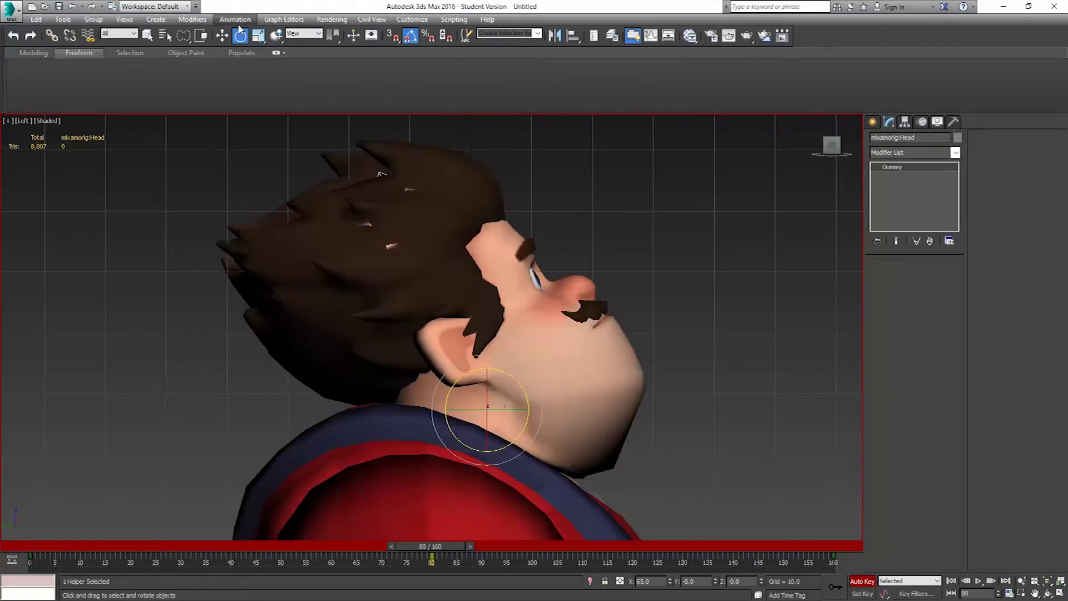
{"action": "left_click", "coordinate": [219, 36]}
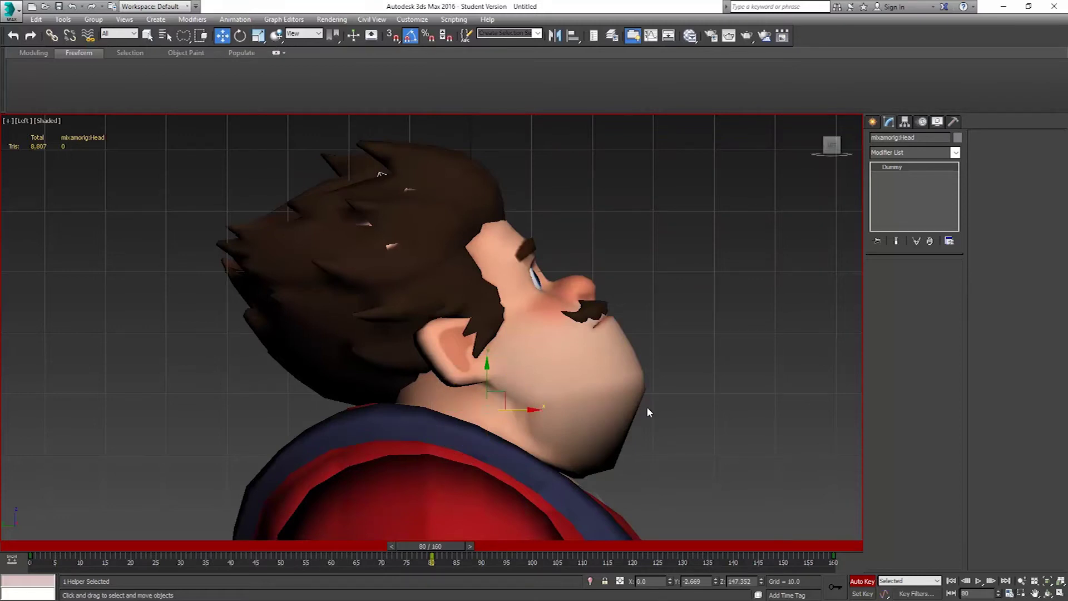
{"action": "key", "text": "F3"}
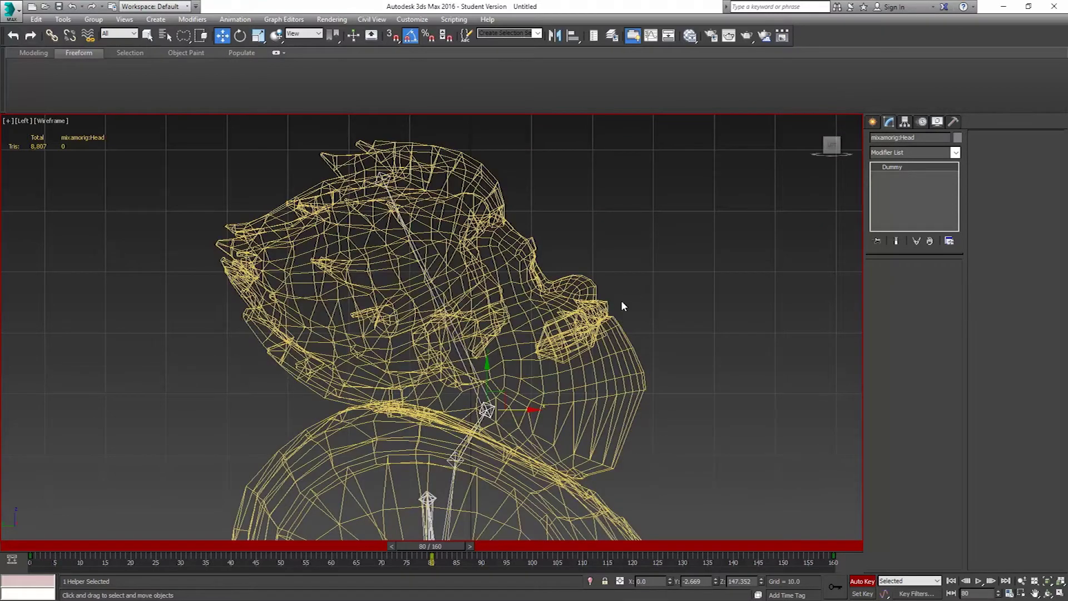
- In the character's Skin envelopes, select the vertices under the chin and set their absolute effect for the head bone to 0.84
{"action": "left_click", "coordinate": [606, 339]}
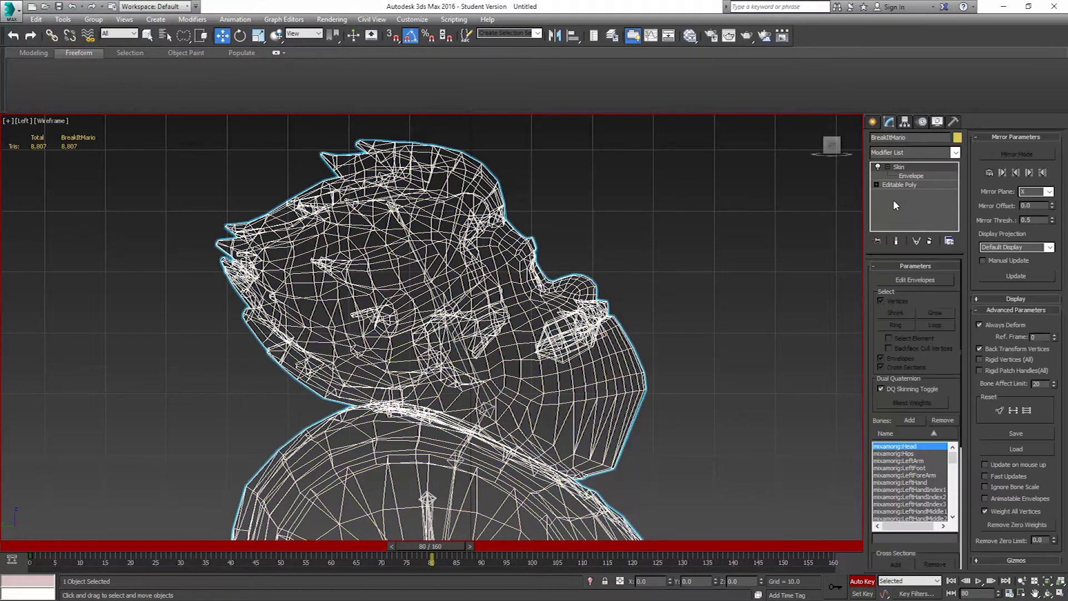
{"action": "left_click", "coordinate": [911, 176]}
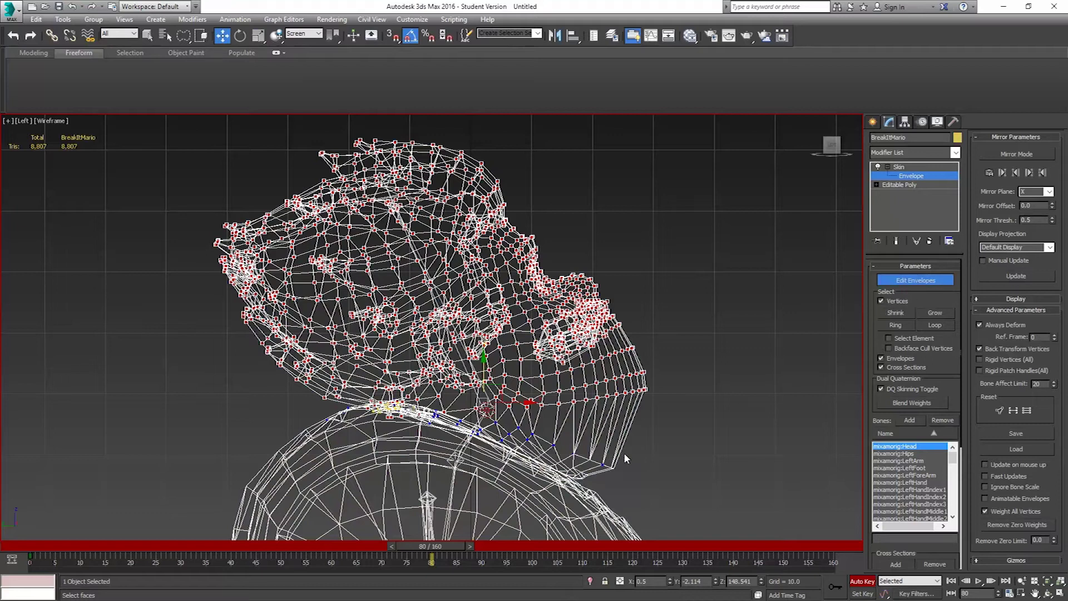
{"action": "left_click_drag", "start_coordinate": [638, 459], "coordinate": [573, 430]}
{"action": "mouse_move", "coordinate": [511, 414]}
{"action": "left_mouse_down"}
{"action": "mouse_move", "coordinate": [493, 419]}
{"action": "mouse_move", "coordinate": [499, 429]}
{"action": "mouse_move", "coordinate": [544, 455]}
{"action": "mouse_move", "coordinate": [669, 478]}
{"action": "left_mouse_up"}
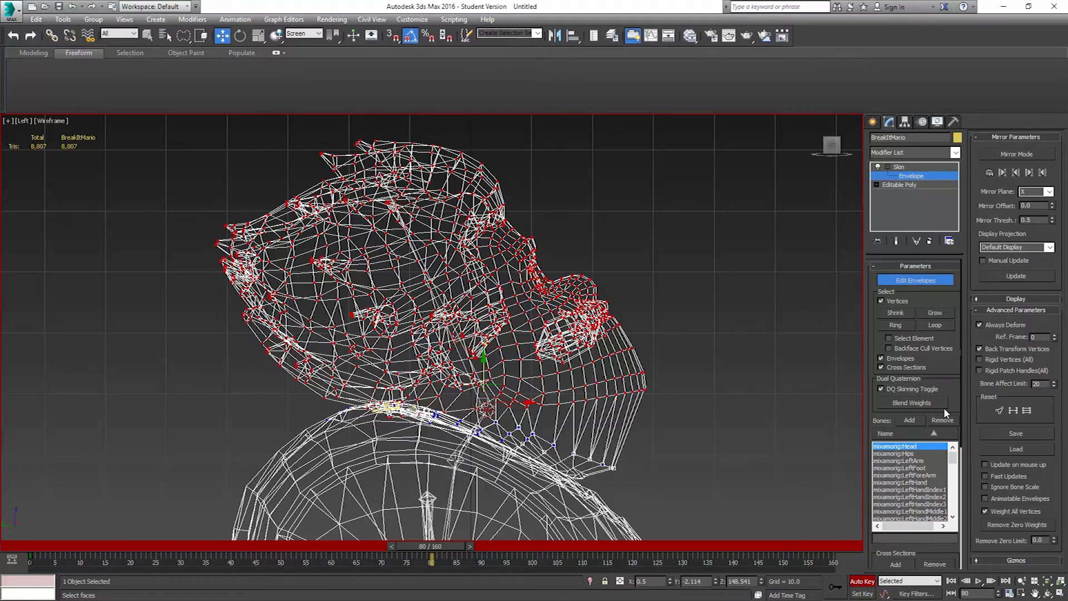
{"action": "key", "text": "F3"}
{"action": "left_click_drag", "start_coordinate": [948, 403], "coordinate": [940, 183]}
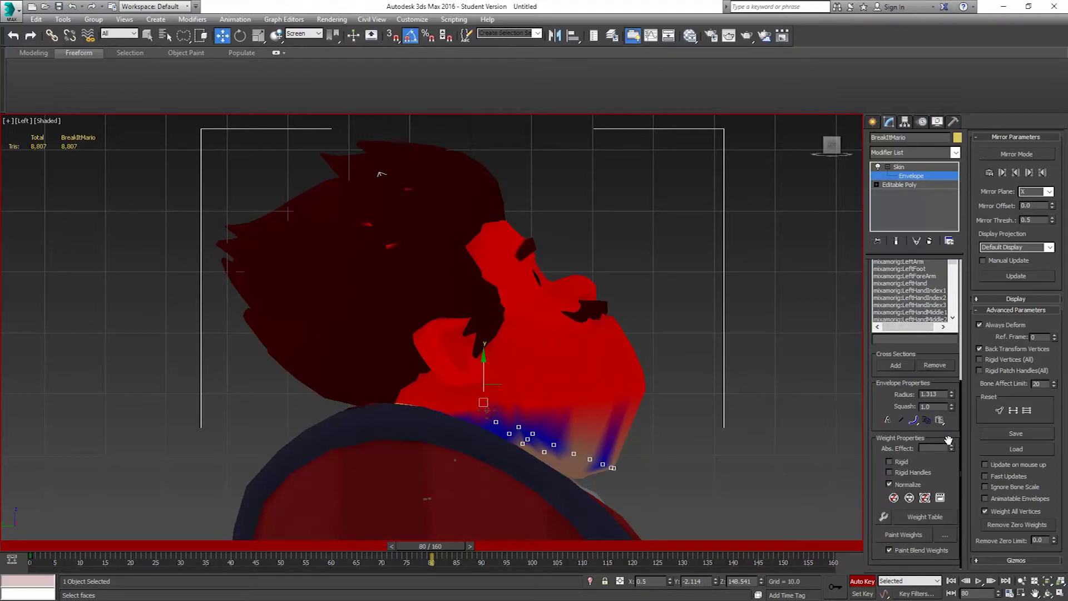
{"action": "mouse_move", "coordinate": [950, 445]}
{"action": "left_mouse_down"}
{"action": "mouse_move", "coordinate": [949, 433]}
{"action": "mouse_move", "coordinate": [946, 446]}
{"action": "left_mouse_up"}
{"action": "key", "text": "F3"}
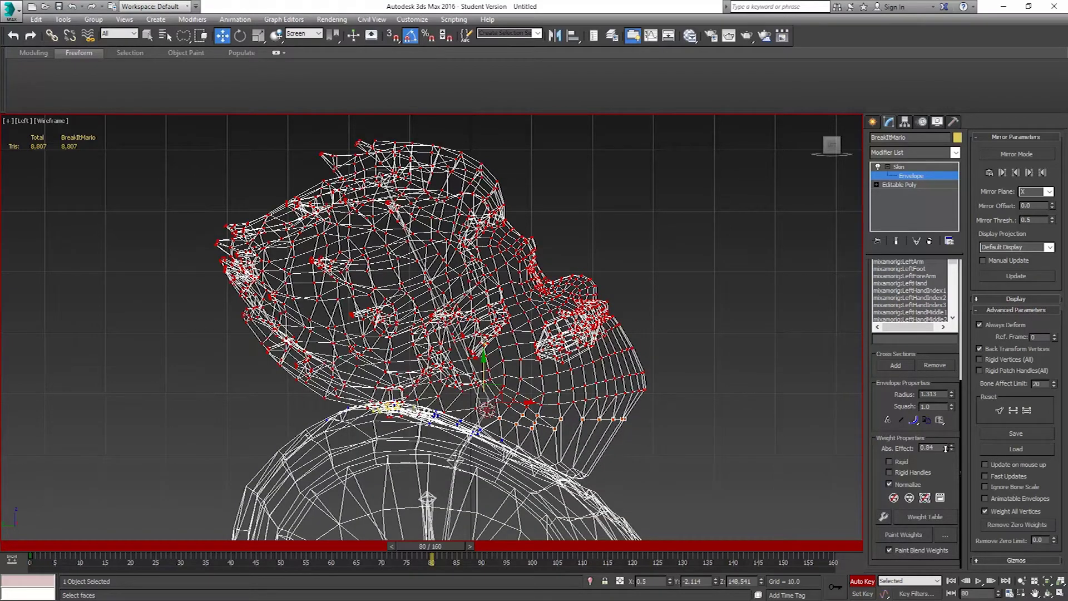
- Select the neck vertices just in front of the head joint and set their absolute effect for the head bone to 0.7
{"action": "middle_click_drag", "start_coordinate": [559, 401], "coordinate": [608, 399]}
{"action": "scroll", "coordinate": [608, 400], "scroll_direction": "up", "scroll_amount": 5}
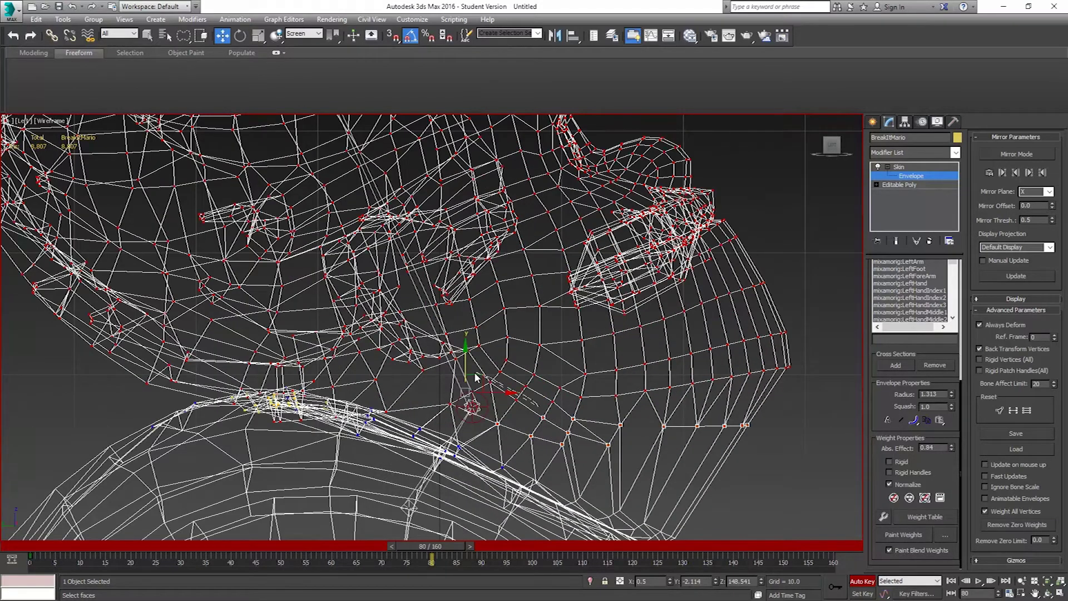
{"action": "mouse_move", "coordinate": [476, 375]}
{"action": "left_mouse_down"}
{"action": "mouse_move", "coordinate": [507, 410]}
{"action": "mouse_move", "coordinate": [520, 406]}
{"action": "left_mouse_up"}
{"action": "left_click_drag", "start_coordinate": [952, 451], "coordinate": [951, 481]}
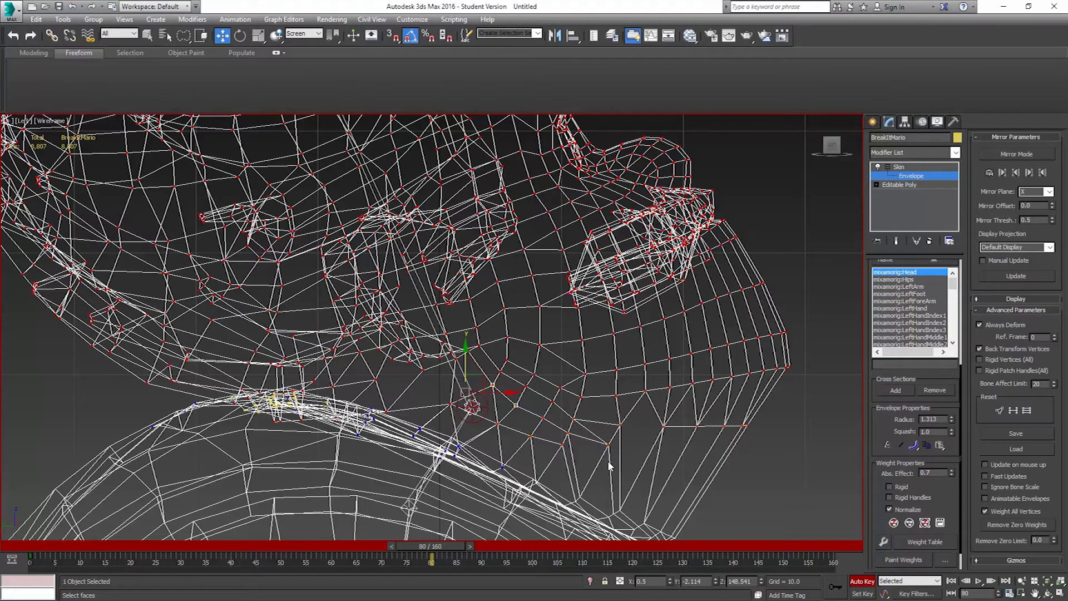
- Set the head bone's absolute effect to 0.7 on the front underside chin vertices and 0.74 on the neighbouring vertex behind them
{"action": "middle_click_drag", "start_coordinate": [609, 466], "coordinate": [601, 348]}
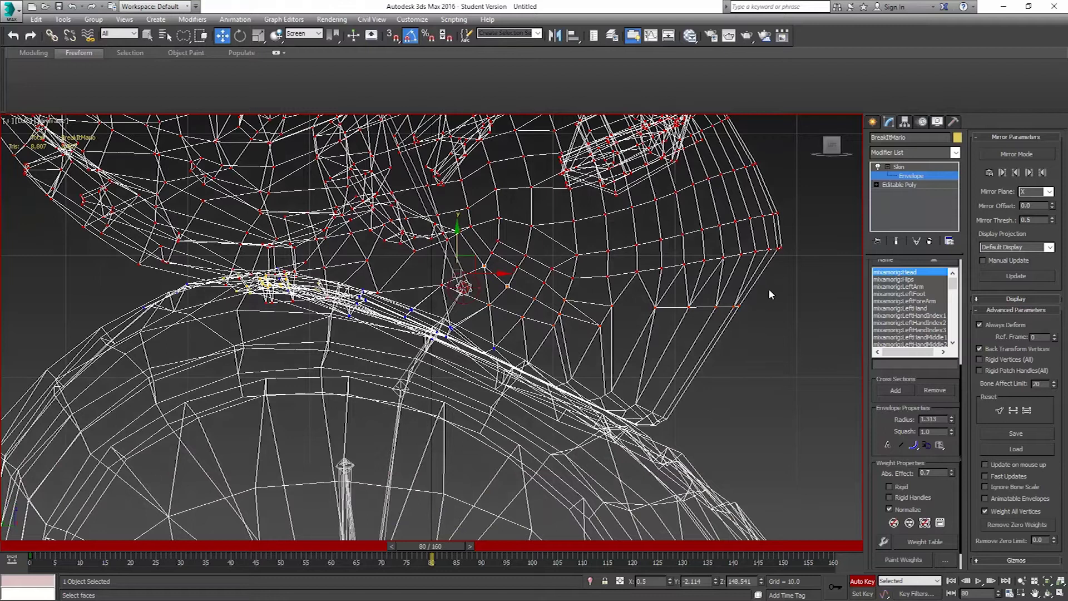
{"action": "left_click_drag", "start_coordinate": [673, 300], "coordinate": [758, 335]}
{"action": "left_click_drag", "start_coordinate": [951, 472], "coordinate": [951, 475]}
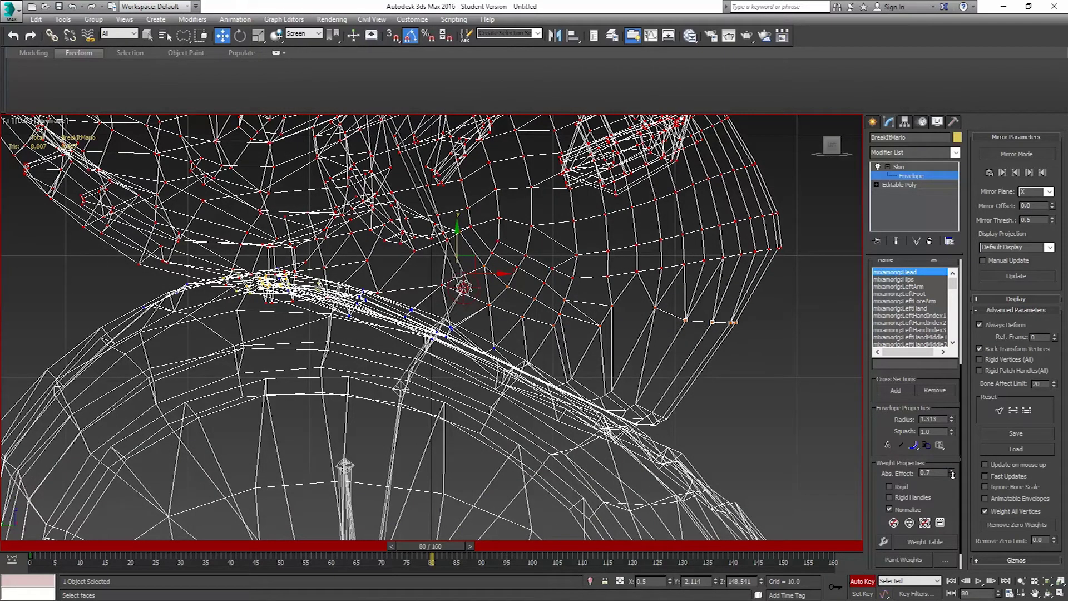
{"action": "left_click", "coordinate": [655, 306]}
{"action": "left_click_drag", "start_coordinate": [949, 472], "coordinate": [948, 474]}
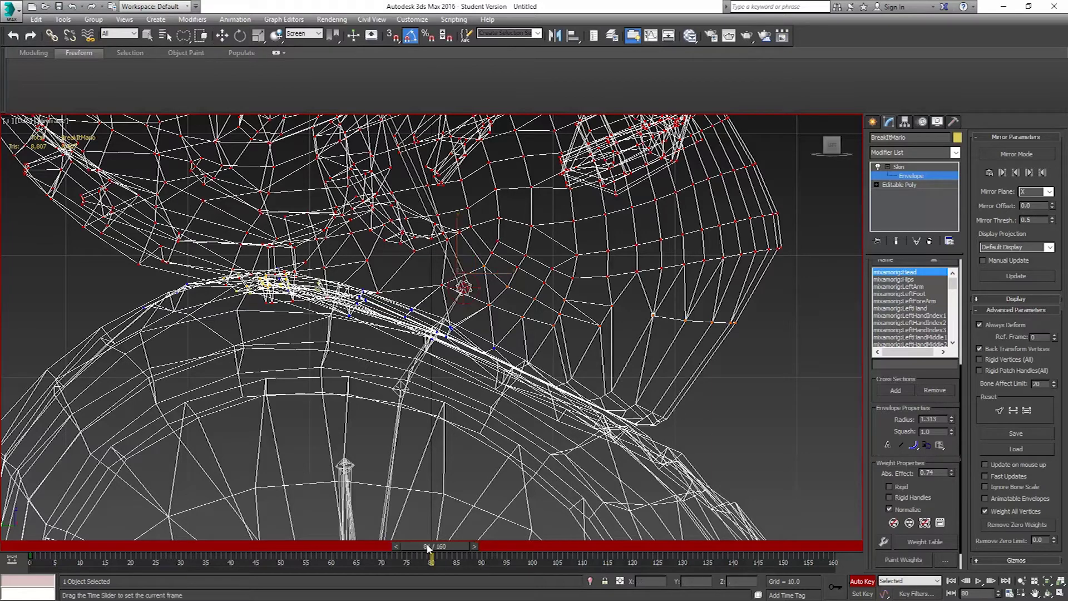
- At frame 126, turn off Auto Key and set the front collar-line neck vertices' absolute effect for the head bone to 0.44
{"action": "left_click_drag", "start_coordinate": [443, 545], "coordinate": [650, 546]}
{"action": "key", "text": "w"}
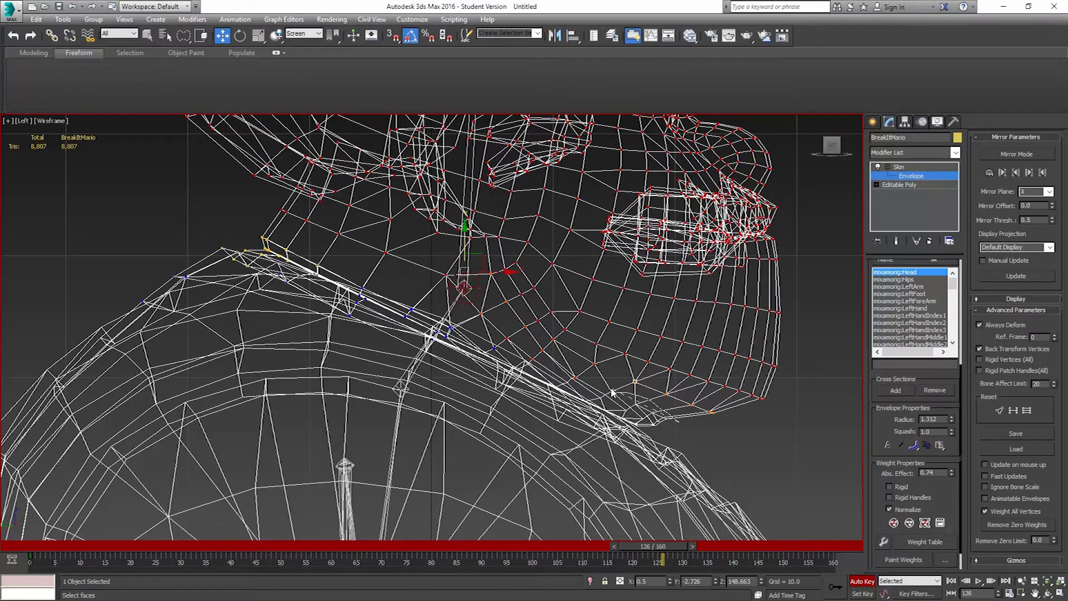
{"action": "left_click", "coordinate": [678, 432]}
{"action": "left_click", "coordinate": [861, 581]}
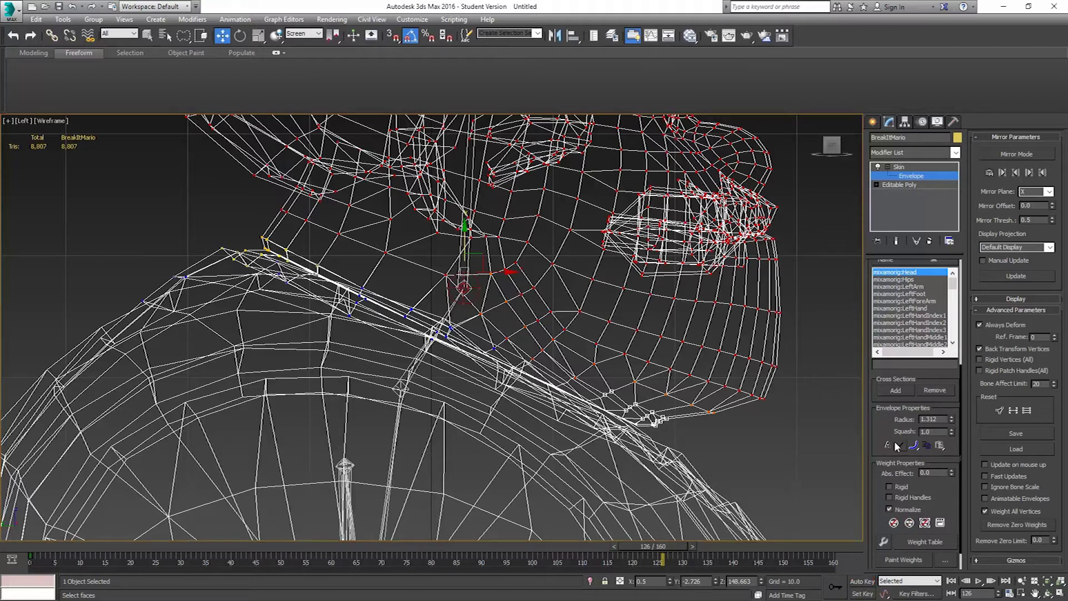
{"action": "left_click_drag", "start_coordinate": [951, 472], "coordinate": [951, 455]}
- At frame 160, lower the selected front neck vertices' absolute effect for the head bone to 0.3
{"action": "left_click_drag", "start_coordinate": [664, 548], "coordinate": [859, 554]}
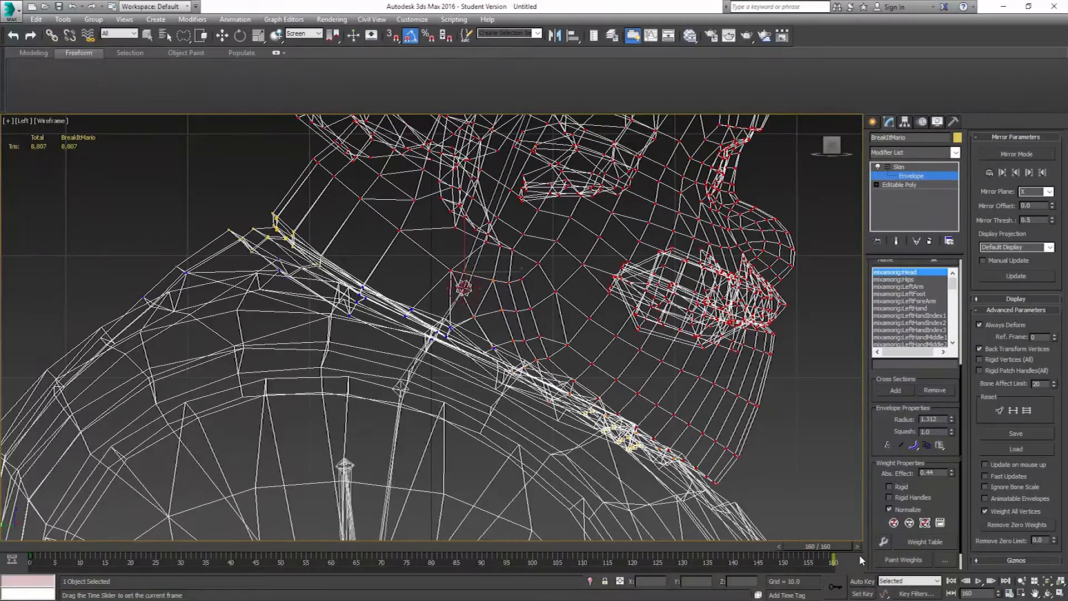
{"action": "key", "text": "w"}
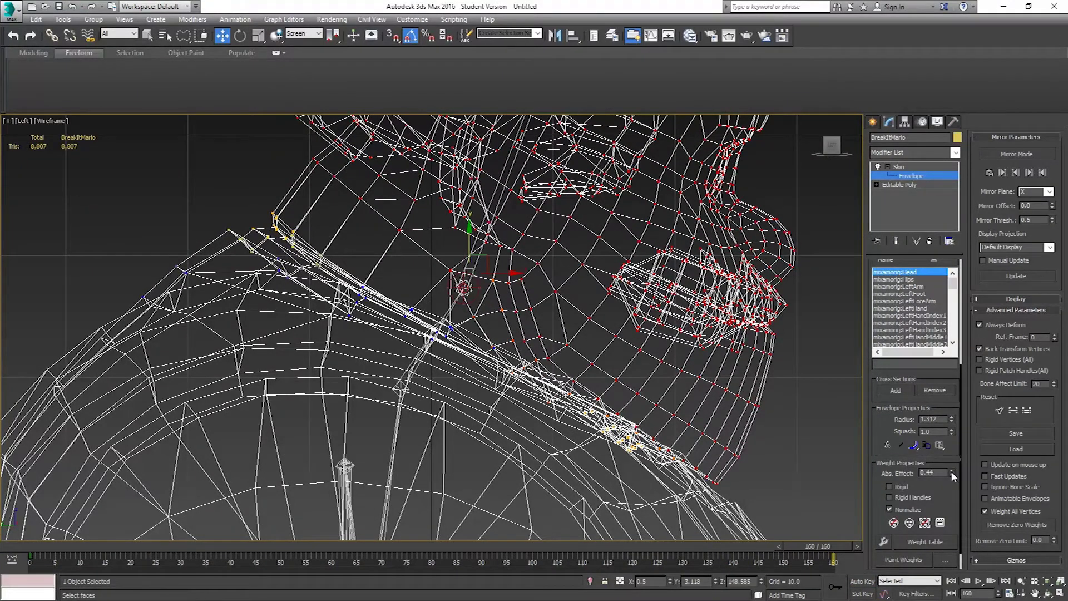
{"action": "left_click_drag", "start_coordinate": [951, 473], "coordinate": [955, 475]}
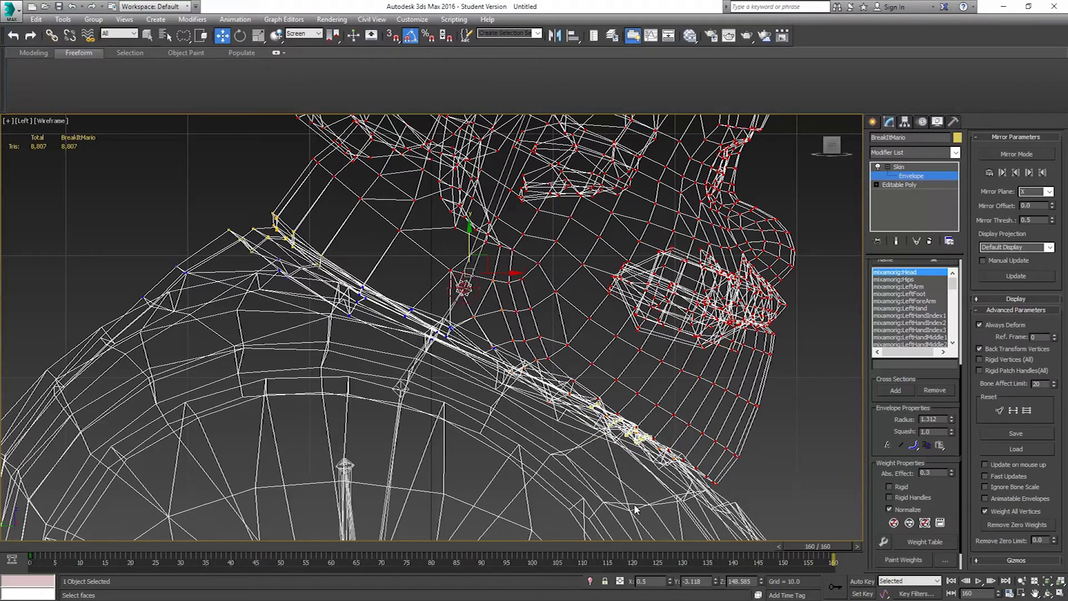
- Select the side neck vertices at frame 111 and set their absolute effect for the head bone to 0.44 at frame 132
{"action": "left_click_drag", "start_coordinate": [832, 547], "coordinate": [585, 542]}
{"action": "key", "text": "w"}
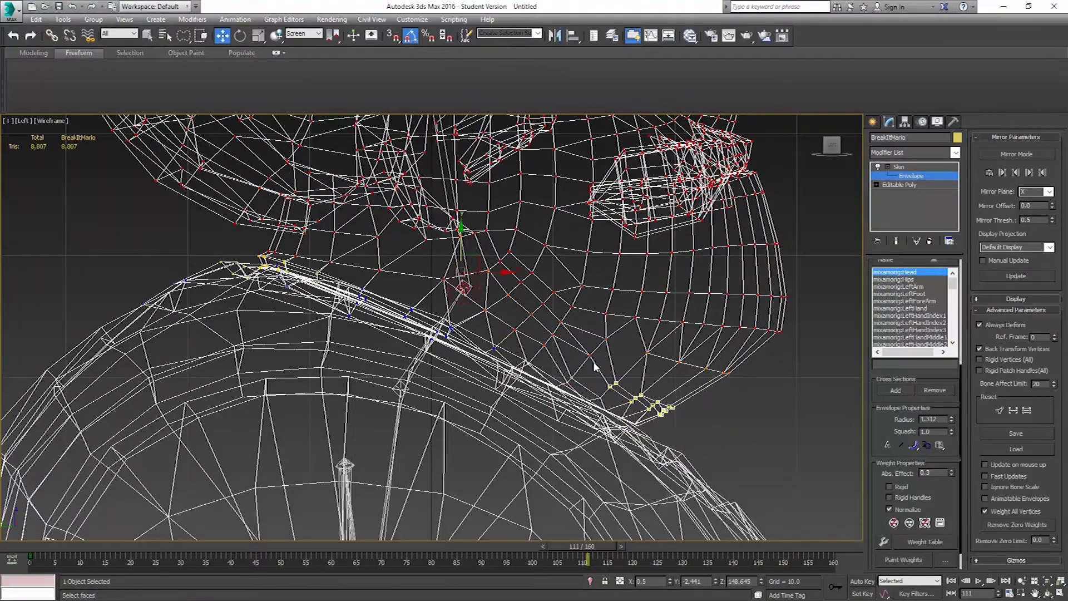
{"action": "mouse_move", "coordinate": [592, 359]}
{"action": "left_mouse_down"}
{"action": "mouse_move", "coordinate": [476, 303]}
{"action": "mouse_move", "coordinate": [480, 331]}
{"action": "mouse_move", "coordinate": [558, 364]}
{"action": "left_mouse_up"}
{"action": "left_click_drag", "start_coordinate": [606, 542], "coordinate": [693, 543]}
{"action": "key", "text": "w"}
{"action": "left_click_drag", "start_coordinate": [951, 472], "coordinate": [952, 483]}
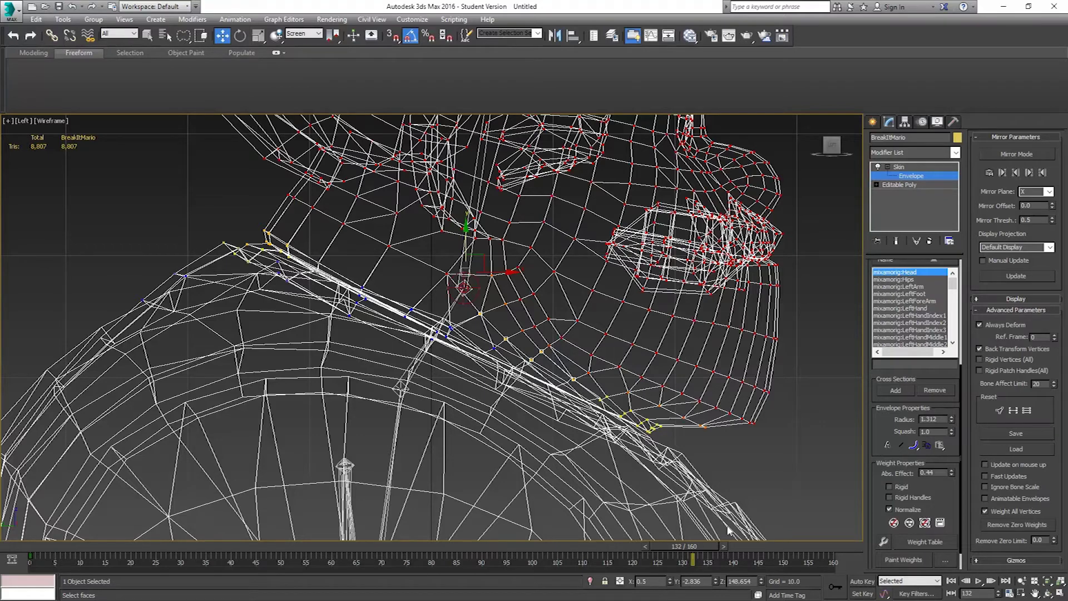
- At frame 148, select the chin's lowest vertices and set their absolute effect for the neck bone to 0.16
{"action": "left_click_drag", "start_coordinate": [692, 549], "coordinate": [769, 563]}
{"action": "key", "text": "w"}
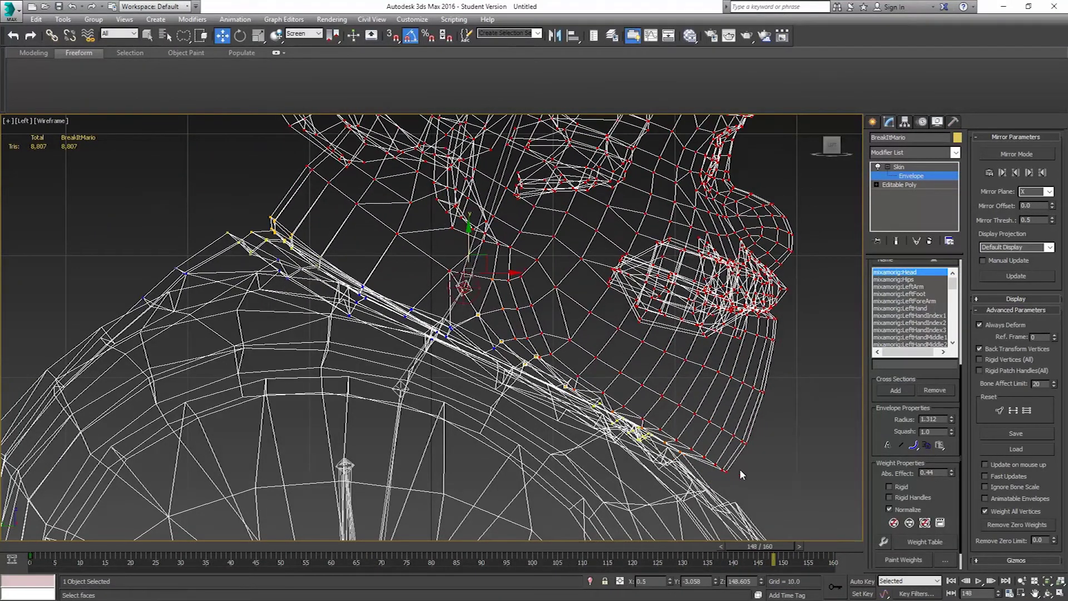
{"action": "mouse_move", "coordinate": [740, 474]}
{"action": "left_mouse_down"}
{"action": "mouse_move", "coordinate": [646, 413]}
{"action": "mouse_move", "coordinate": [666, 440]}
{"action": "mouse_move", "coordinate": [737, 478]}
{"action": "left_mouse_up"}
{"action": "middle_click_drag", "start_coordinate": [745, 437], "coordinate": [720, 413]}
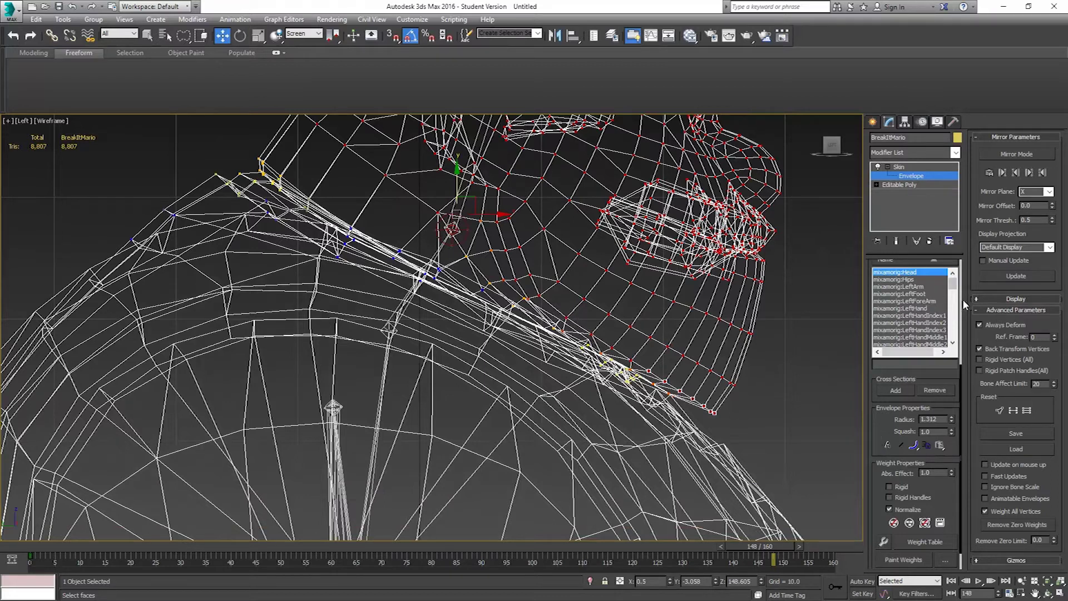
{"action": "left_click_drag", "start_coordinate": [953, 284], "coordinate": [953, 313]}
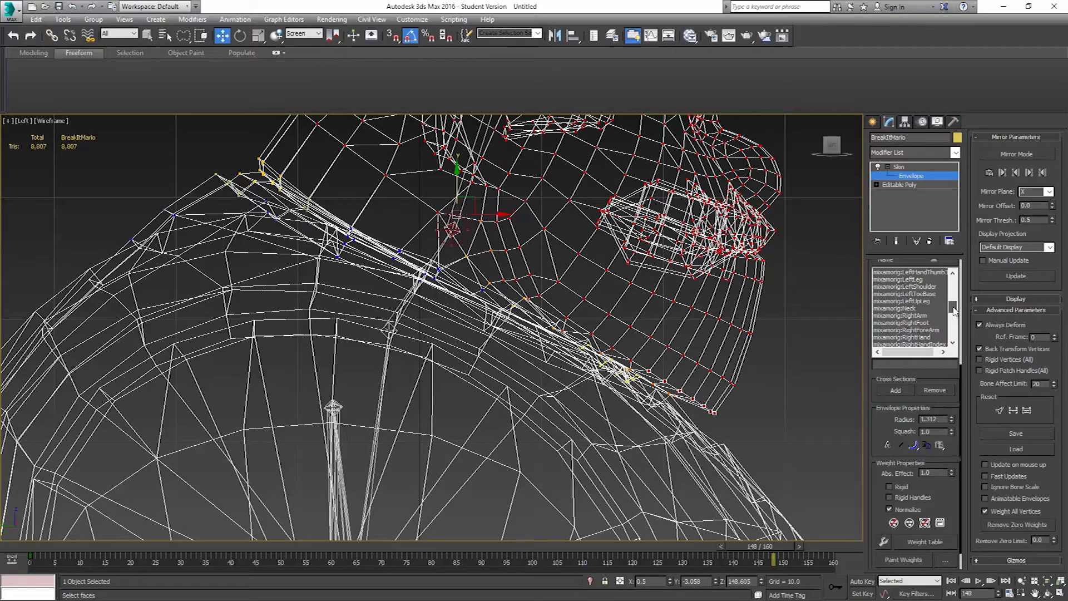
{"action": "left_click", "coordinate": [925, 308]}
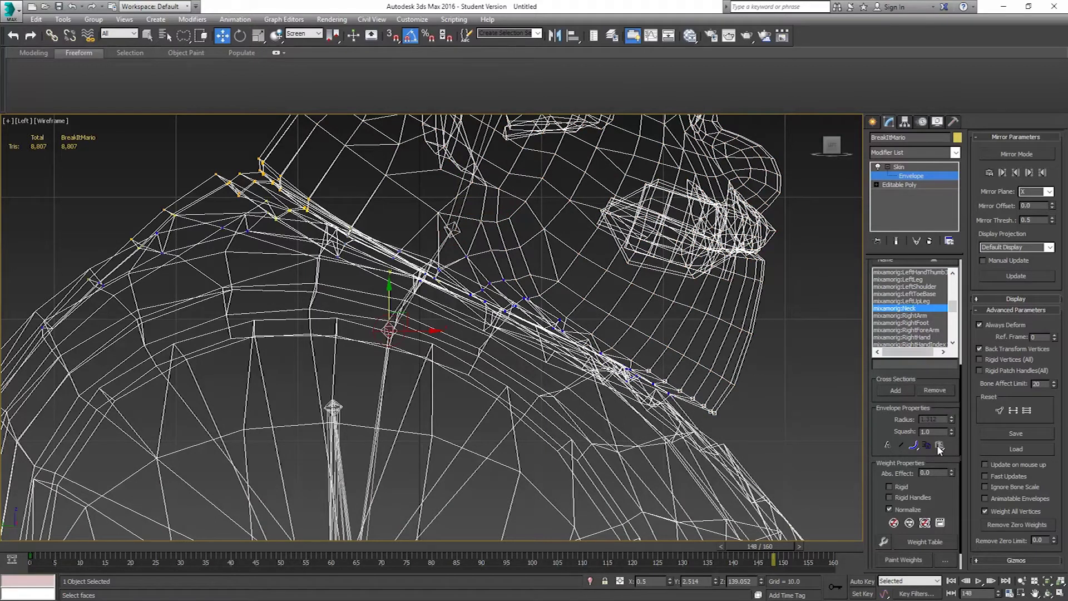
{"action": "left_click_drag", "start_coordinate": [951, 472], "coordinate": [949, 465]}
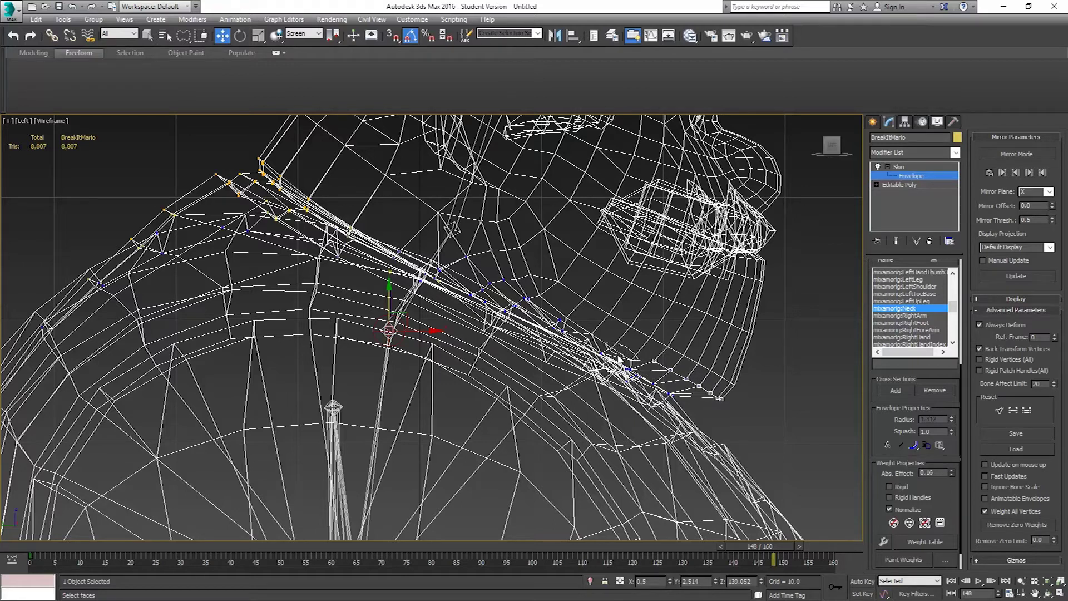
- Set the neck bone's absolute effect to 0.12 on the vertices behind the chin and 0.08 on the chin's front vertices
{"action": "left_click", "coordinate": [634, 369]}
{"action": "left_click_drag", "start_coordinate": [950, 468], "coordinate": [950, 467]}
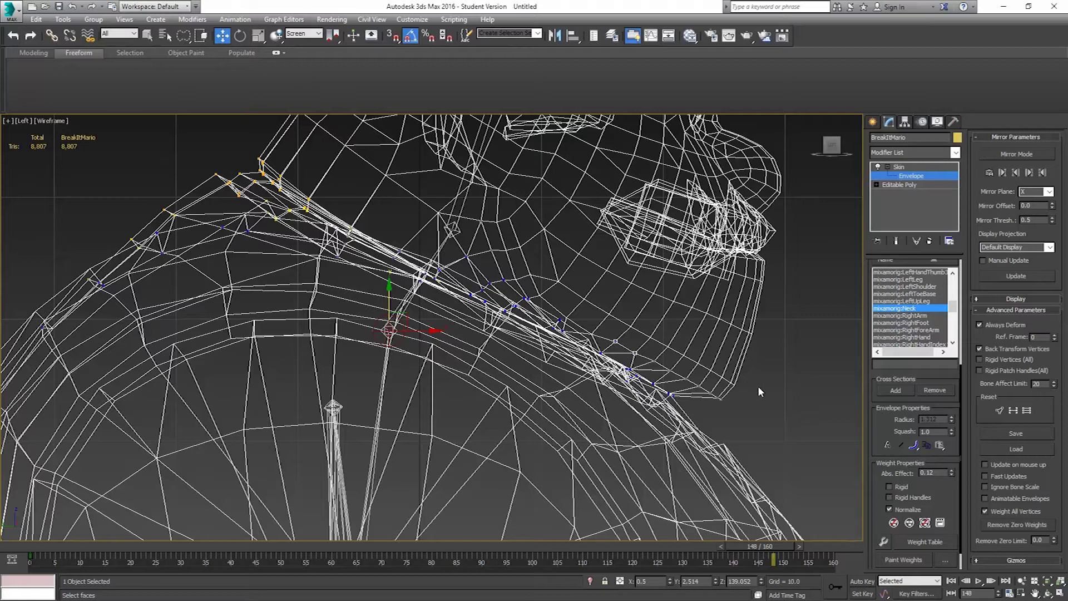
{"action": "mouse_move", "coordinate": [758, 387]}
{"action": "left_mouse_down"}
{"action": "mouse_move", "coordinate": [719, 359]}
{"action": "mouse_move", "coordinate": [586, 306]}
{"action": "mouse_move", "coordinate": [755, 389]}
{"action": "left_mouse_up"}
{"action": "right_click", "coordinate": [950, 470]}
{"action": "left_click_drag", "start_coordinate": [950, 472], "coordinate": [946, 470]}
- Return to frame 0 and leave envelope editing
{"action": "left_click_drag", "start_coordinate": [753, 545], "coordinate": [56, 546]}
{"action": "key", "text": "w"}
{"action": "left_click", "coordinate": [912, 174]}
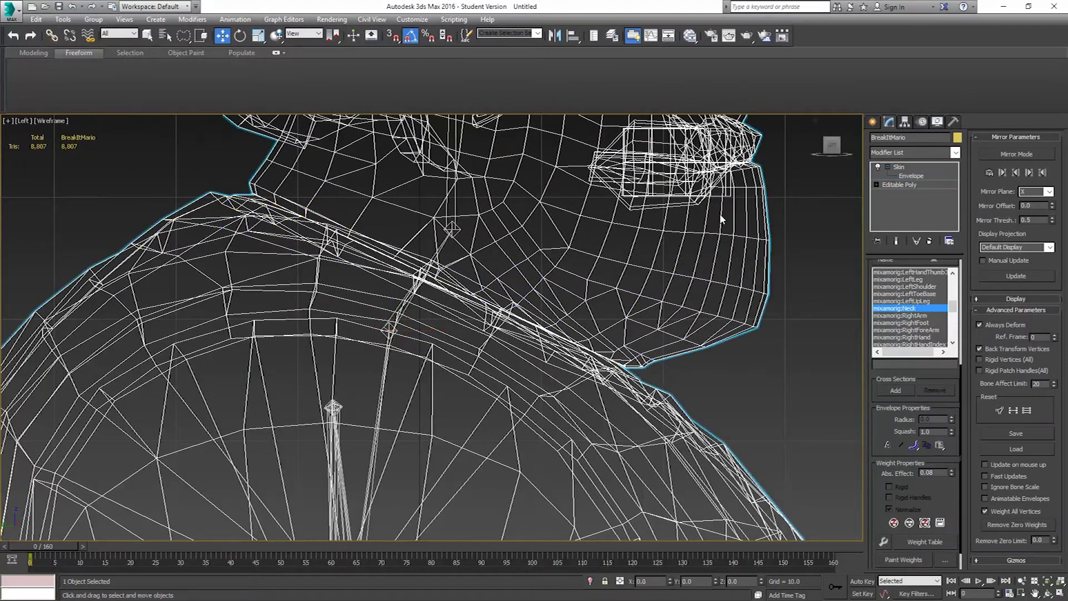
- Examine the whole character from the side and front in shaded display and perspective view
{"action": "scroll", "coordinate": [718, 214], "scroll_direction": "down", "scroll_amount": 10}
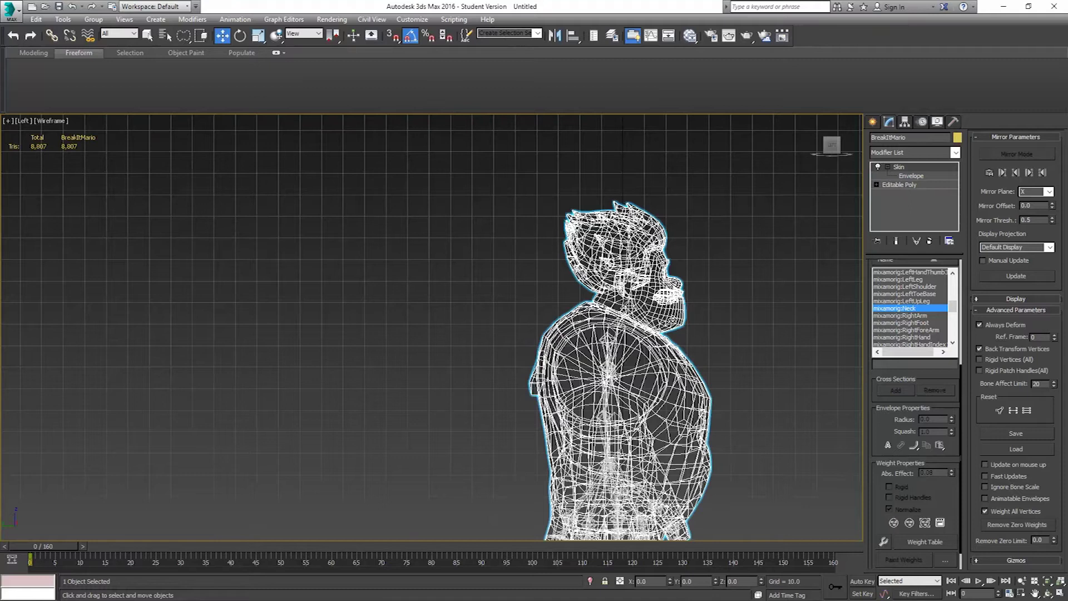
{"action": "key", "text": "F3"}
{"action": "scroll", "coordinate": [657, 229], "scroll_direction": "up", "scroll_amount": 5}
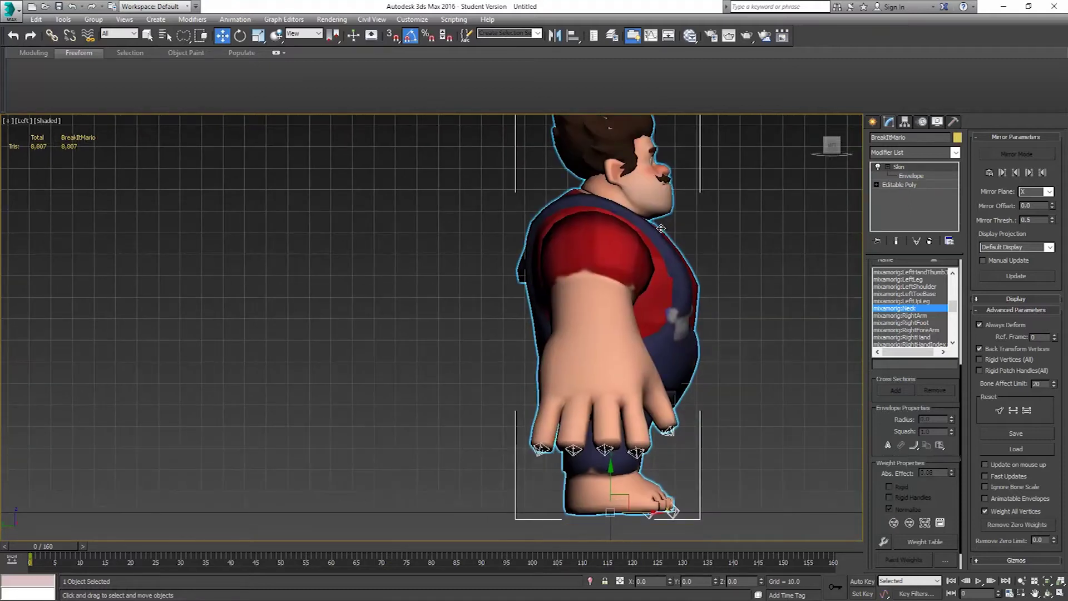
{"action": "key", "text": "p"}
{"action": "middle_click_drag", "start_coordinate": [660, 228], "coordinate": [695, 251], "text": "alt"}
{"action": "scroll", "coordinate": [666, 254], "scroll_direction": "up", "scroll_amount": 3}
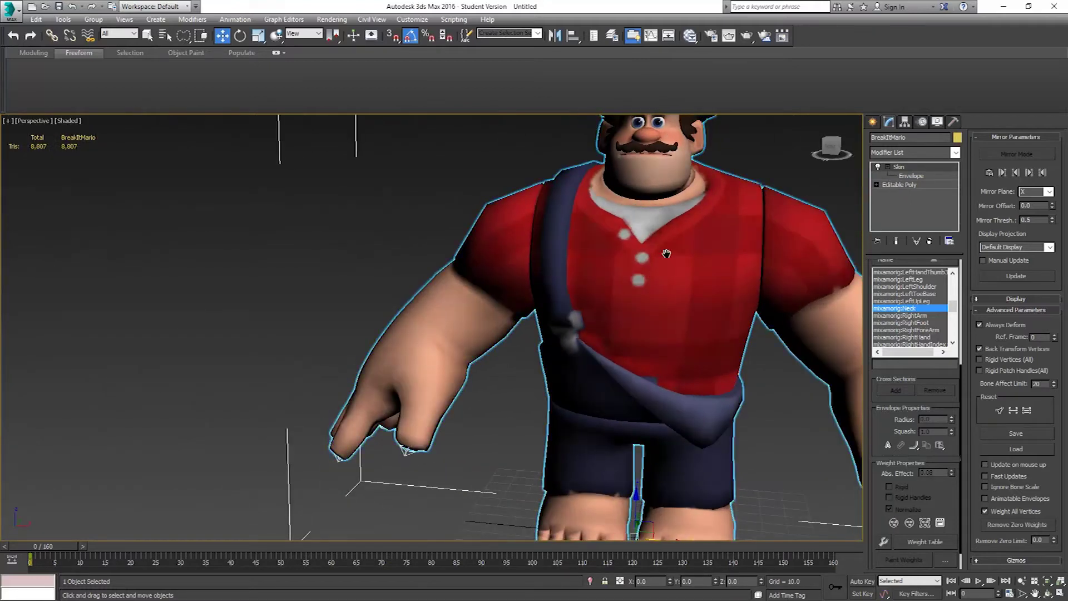
{"action": "scroll", "coordinate": [666, 254], "scroll_direction": "down", "scroll_amount": 3}
{"action": "middle_click_drag", "start_coordinate": [650, 345], "coordinate": [700, 342], "text": "alt"}
{"action": "key", "text": "F3"}
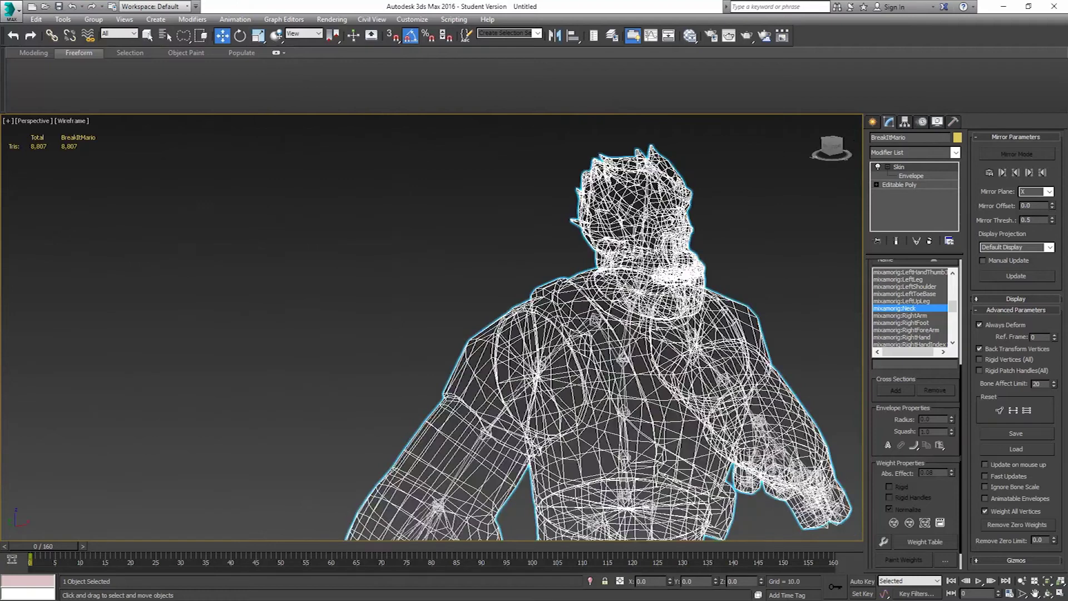
- Set the selection filter to Warps and view the neck joints up close in wireframe display
{"action": "left_click", "coordinate": [119, 33]}
{"action": "left_click", "coordinate": [118, 90]}
{"action": "key", "text": "F3"}
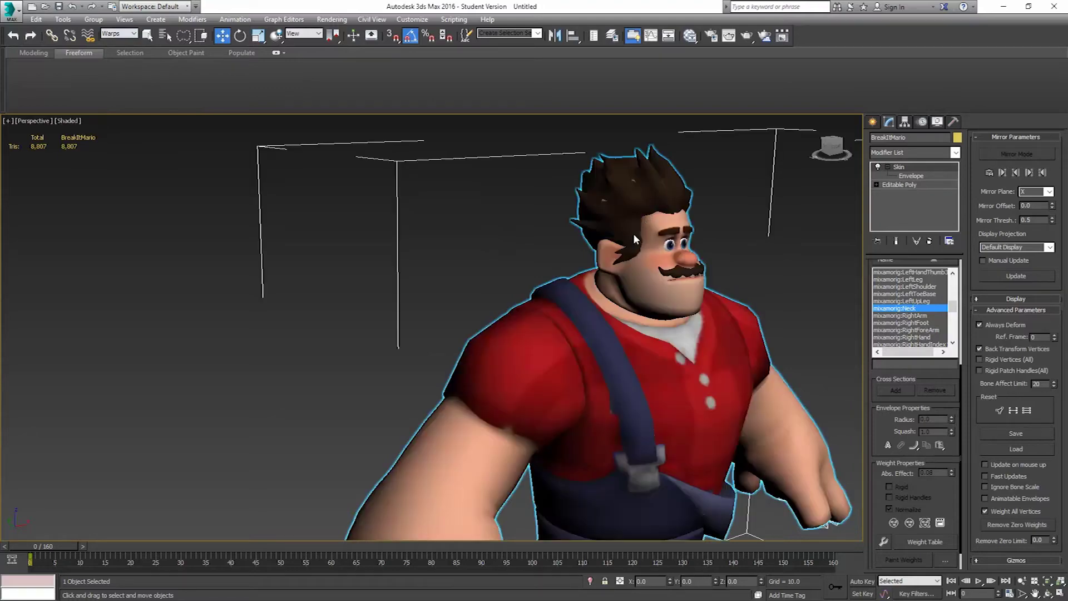
{"action": "key", "text": "F3"}
{"action": "middle_click_drag", "start_coordinate": [634, 240], "coordinate": [573, 240], "text": "alt"}
{"action": "scroll", "coordinate": [573, 239], "scroll_direction": "up", "scroll_amount": 5}
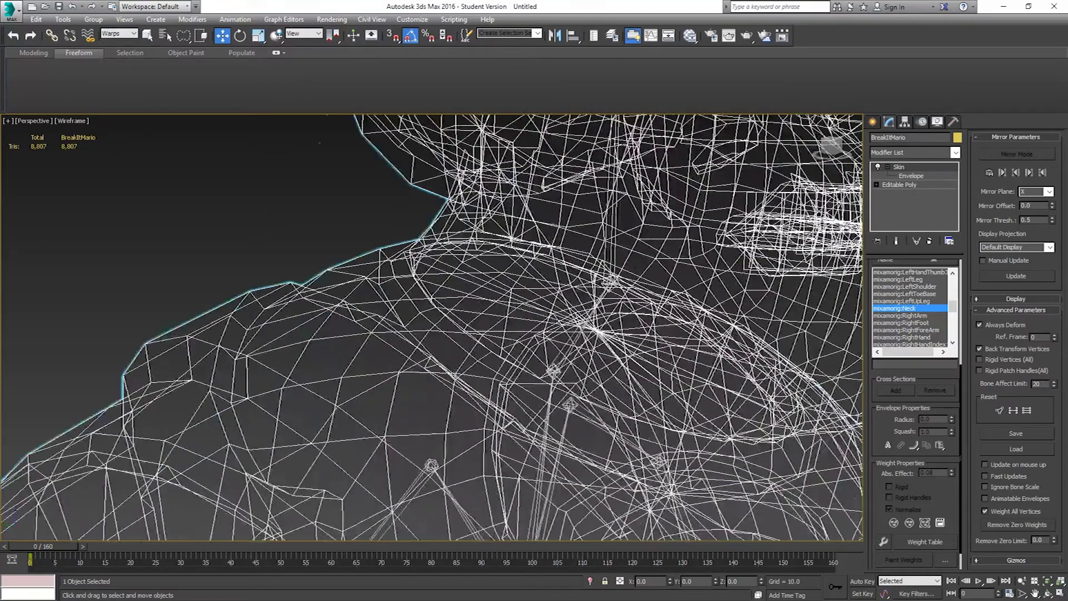
{"action": "scroll", "coordinate": [628, 245], "scroll_direction": "up", "scroll_amount": 2}
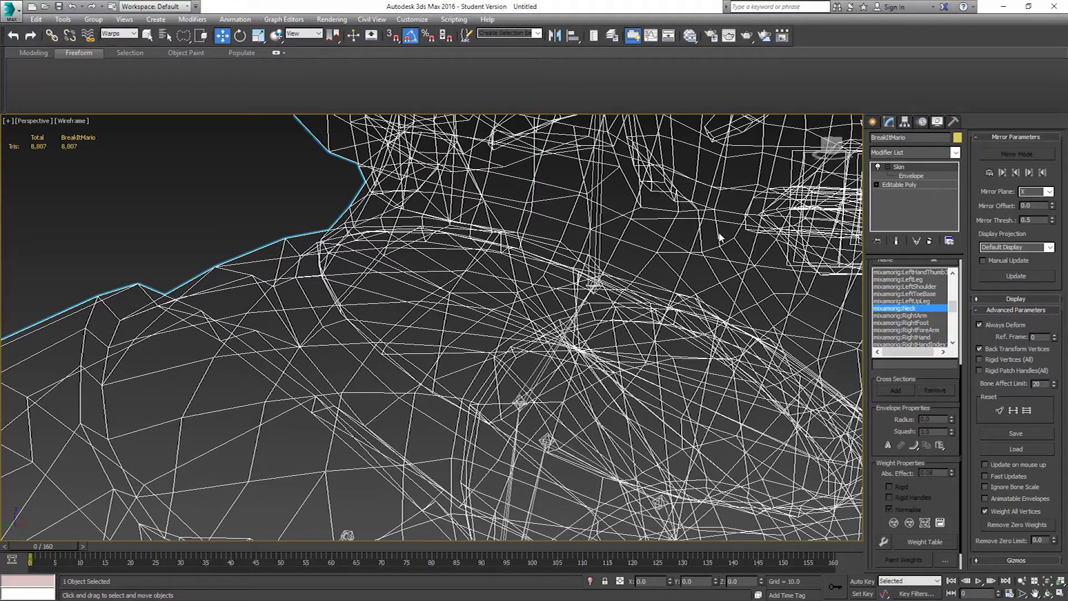
- Deselect the character mesh and bring the head and neck joints into close view from the left in wireframe
{"action": "left_click", "coordinate": [248, 162]}
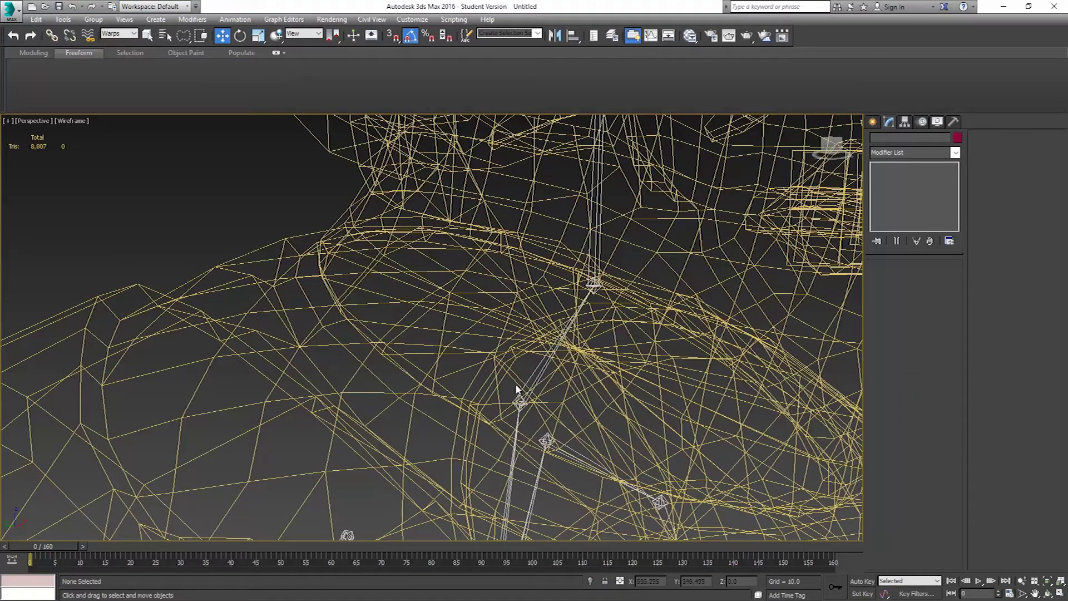
{"action": "middle_click_drag", "start_coordinate": [523, 403], "coordinate": [548, 406], "text": "alt"}
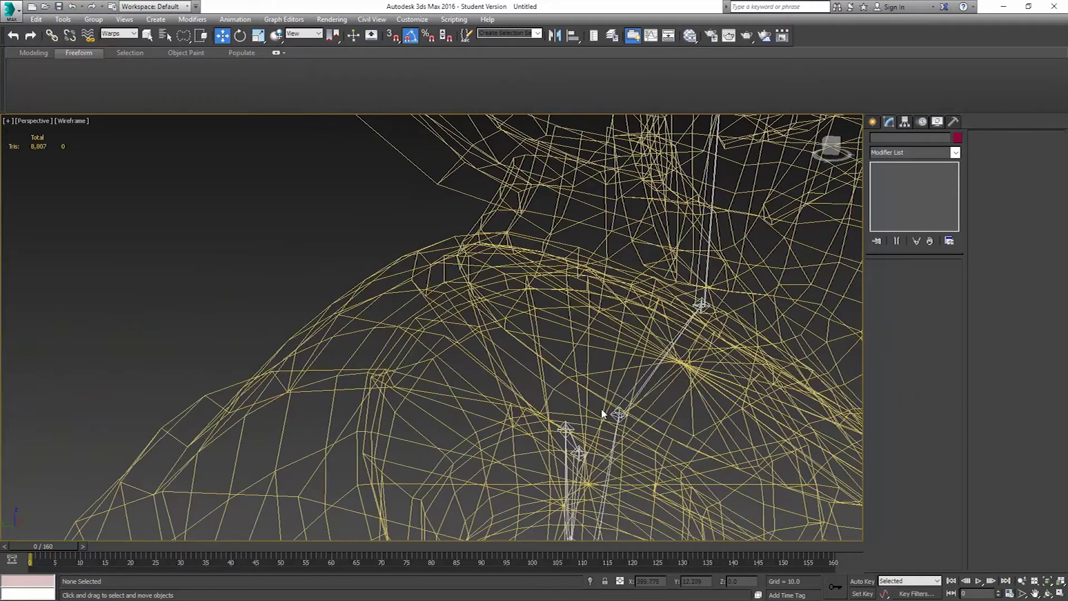
{"action": "middle_click_drag", "start_coordinate": [646, 398], "coordinate": [634, 382], "text": "alt"}
{"action": "key", "text": "l"}
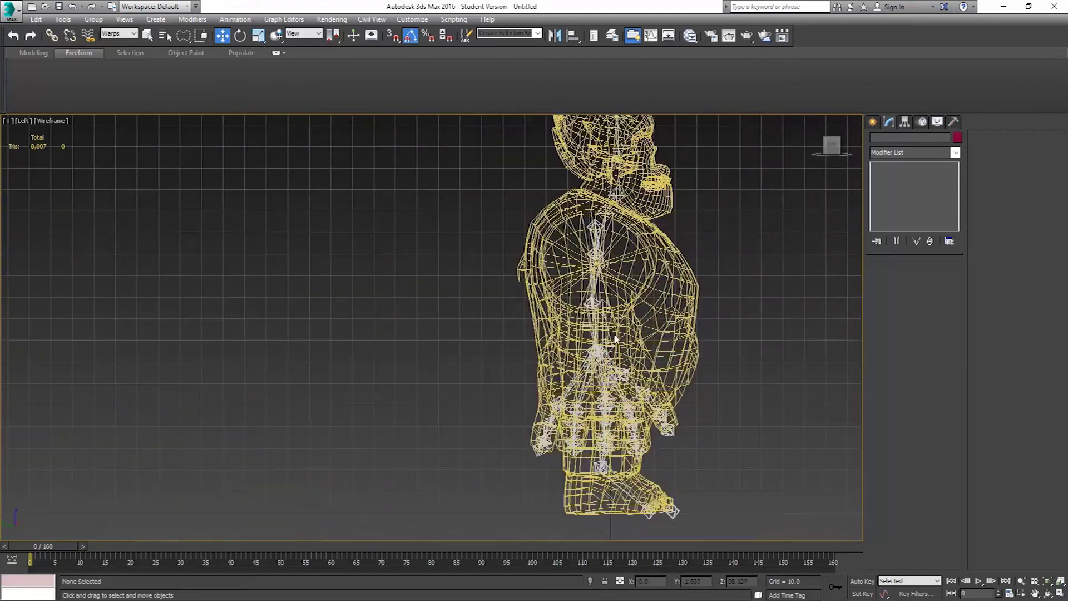
{"action": "scroll", "coordinate": [606, 228], "scroll_direction": "up", "scroll_amount": 3}
{"action": "scroll", "coordinate": [605, 228], "scroll_direction": "up", "scroll_amount": 5}
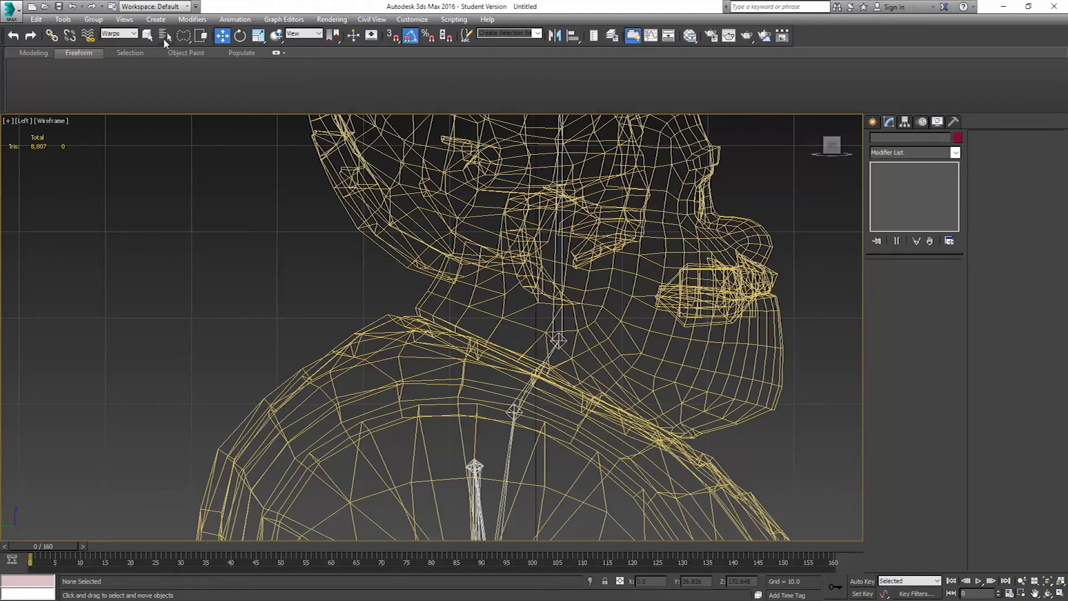
- Set the selection filter to Helpers and select the head joint for rotation, shown in a shaded perspective view
{"action": "left_click", "coordinate": [119, 34]}
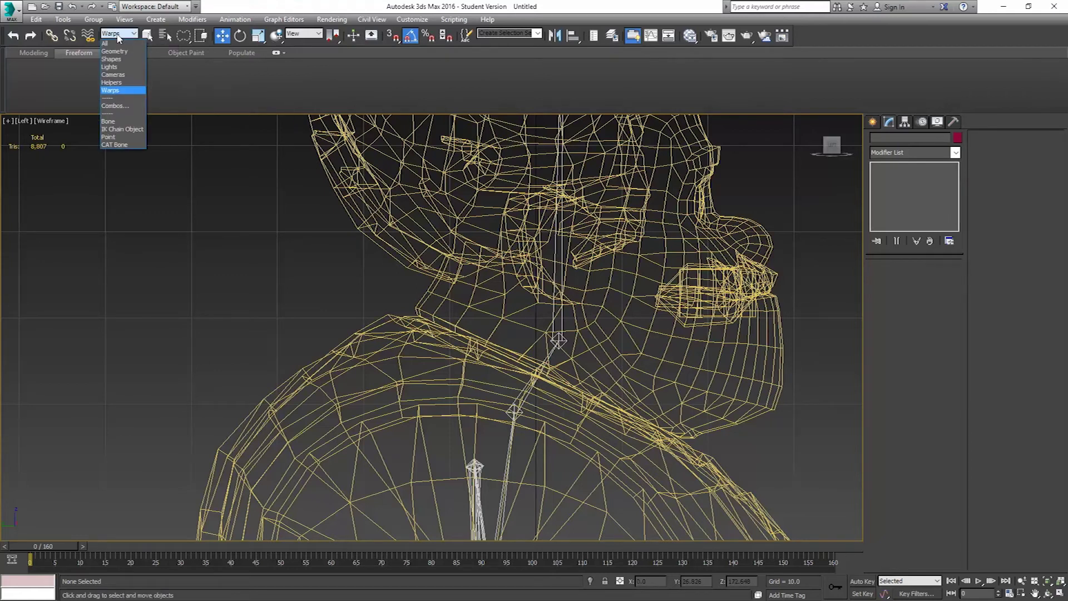
{"action": "left_click", "coordinate": [115, 83]}
{"action": "left_click", "coordinate": [550, 350]}
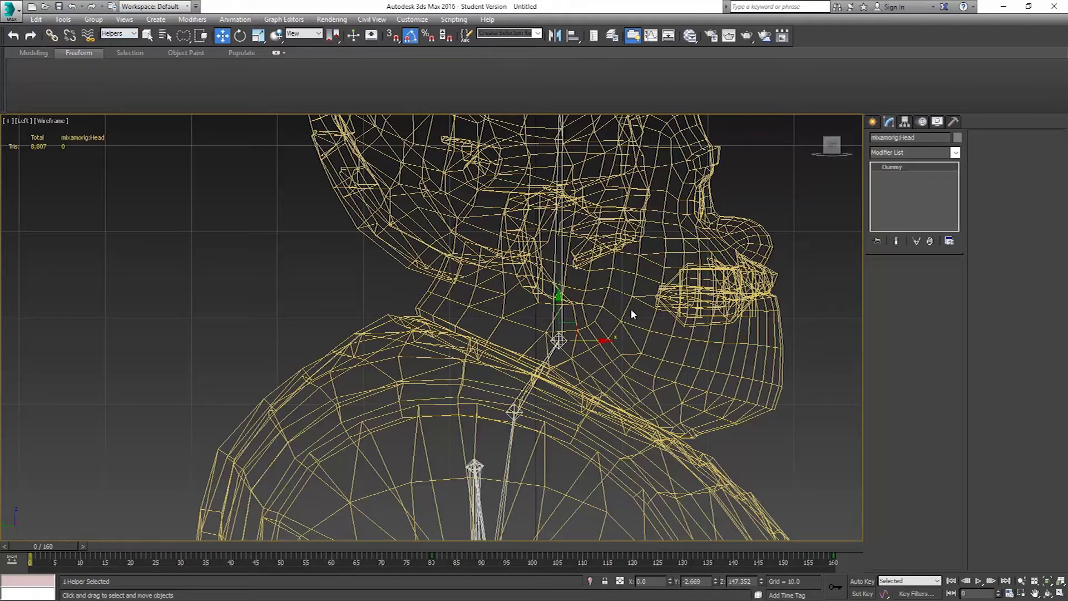
{"action": "left_click", "coordinate": [241, 36]}
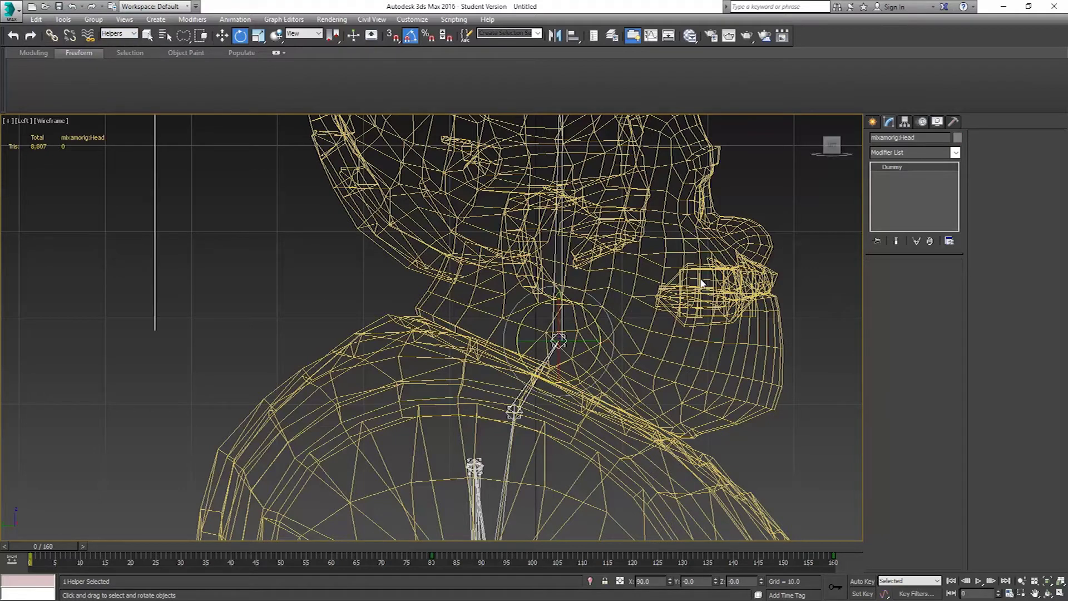
{"action": "key", "text": "p"}
{"action": "mouse_move", "coordinate": [716, 300]}
{"action": "middle_mouse_down", "text": "alt"}
{"action": "mouse_move", "coordinate": [662, 302]}
{"action": "mouse_move", "coordinate": [673, 338]}
{"action": "middle_mouse_up", "text": "alt"}
{"action": "key", "text": "F3"}
{"action": "scroll", "coordinate": [673, 339], "scroll_direction": "up", "scroll_amount": 2}
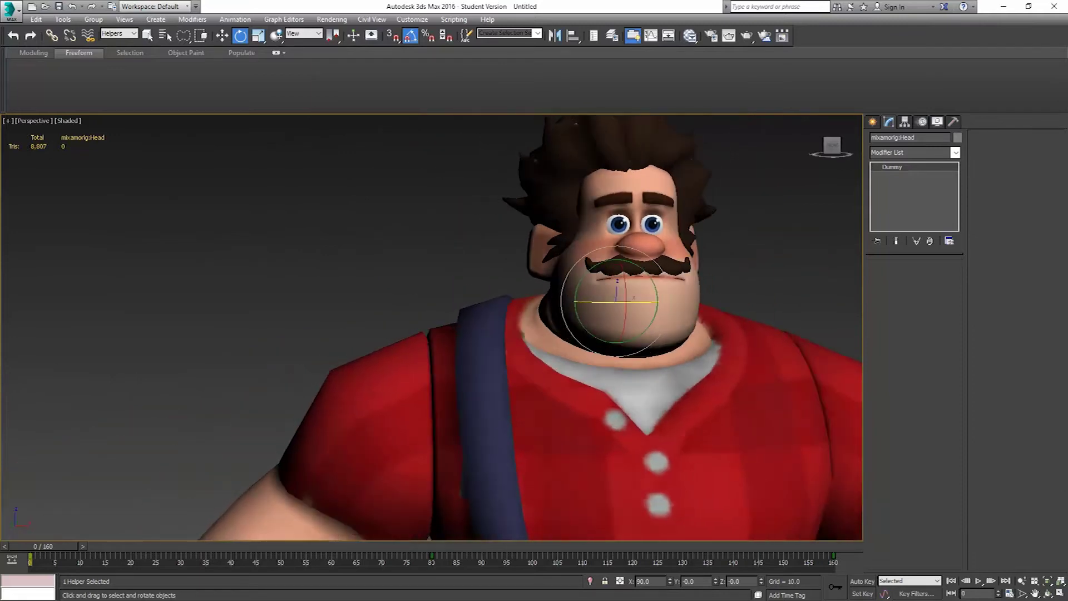
- Try a sideways turn of the head joint, cancel it, and delete all of the joint's existing keys
{"action": "mouse_move", "coordinate": [645, 301]}
{"action": "left_mouse_down"}
{"action": "mouse_move", "coordinate": [606, 301]}
{"action": "mouse_move", "coordinate": [695, 302]}
{"action": "mouse_move", "coordinate": [648, 302]}
{"action": "left_mouse_up"}
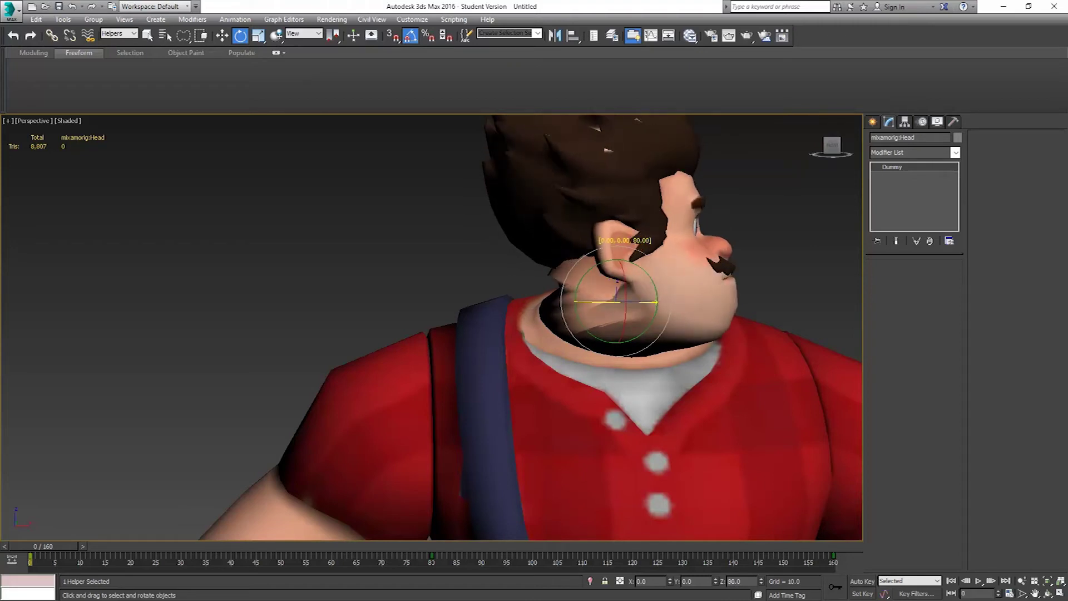
{"action": "right_click", "coordinate": [684, 317]}
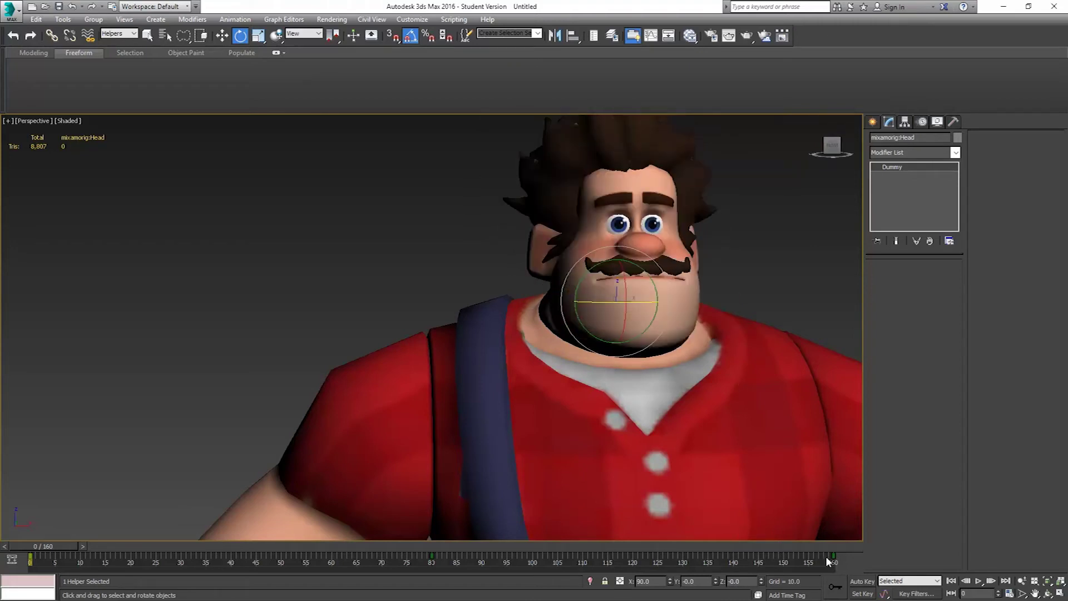
{"action": "left_click_drag", "start_coordinate": [843, 555], "coordinate": [26, 517]}
{"action": "key", "text": "Delete"}
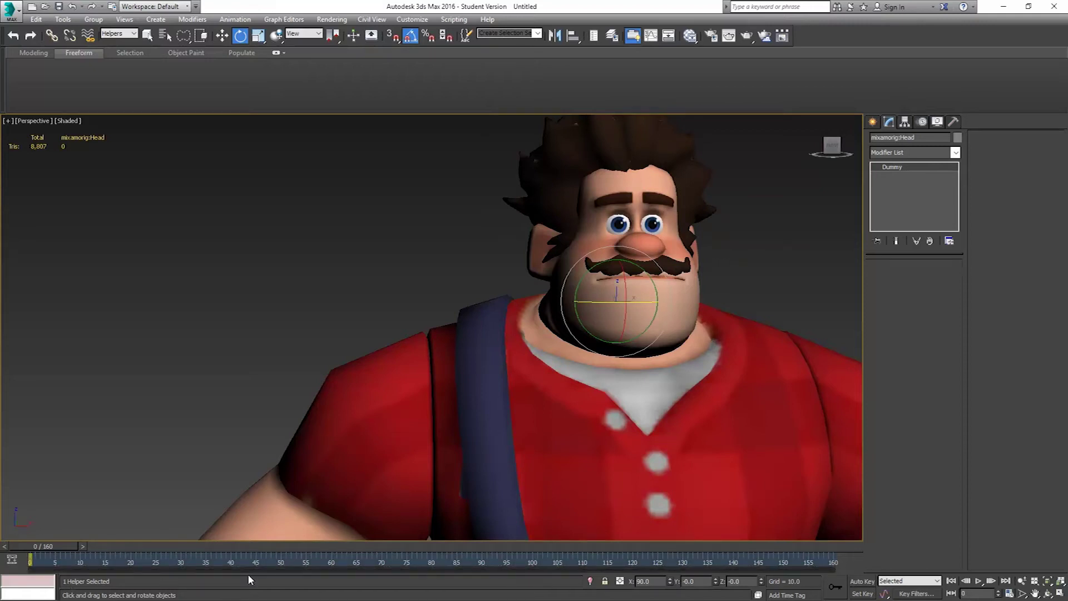
- Turn on Auto Key and key the head joint at frame 90 with a 45-degree turn about Z
{"action": "left_click", "coordinate": [862, 581]}
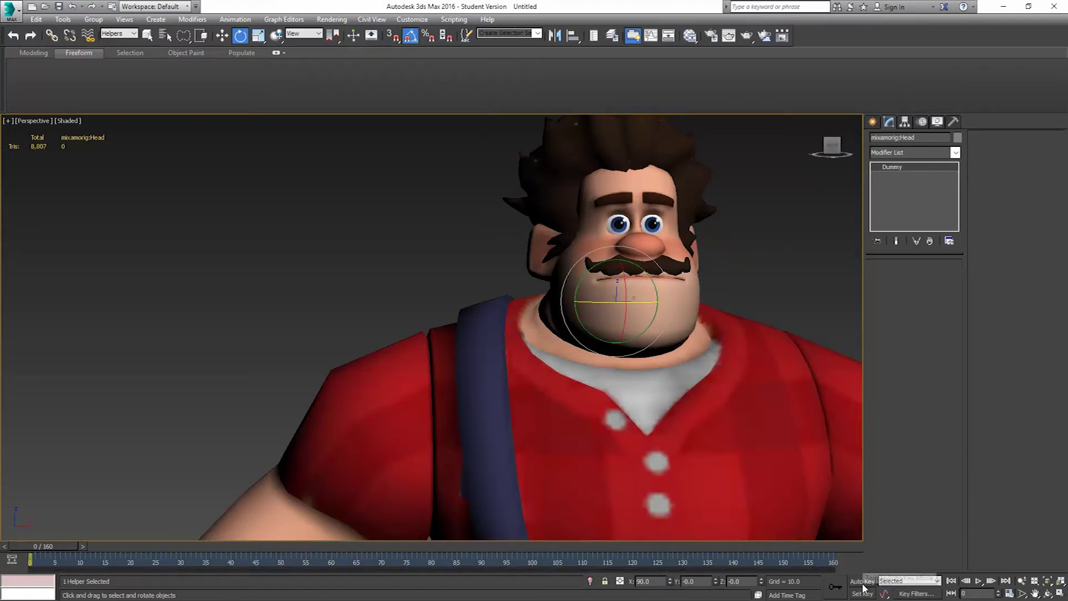
{"action": "left_click_drag", "start_coordinate": [75, 545], "coordinate": [501, 563]}
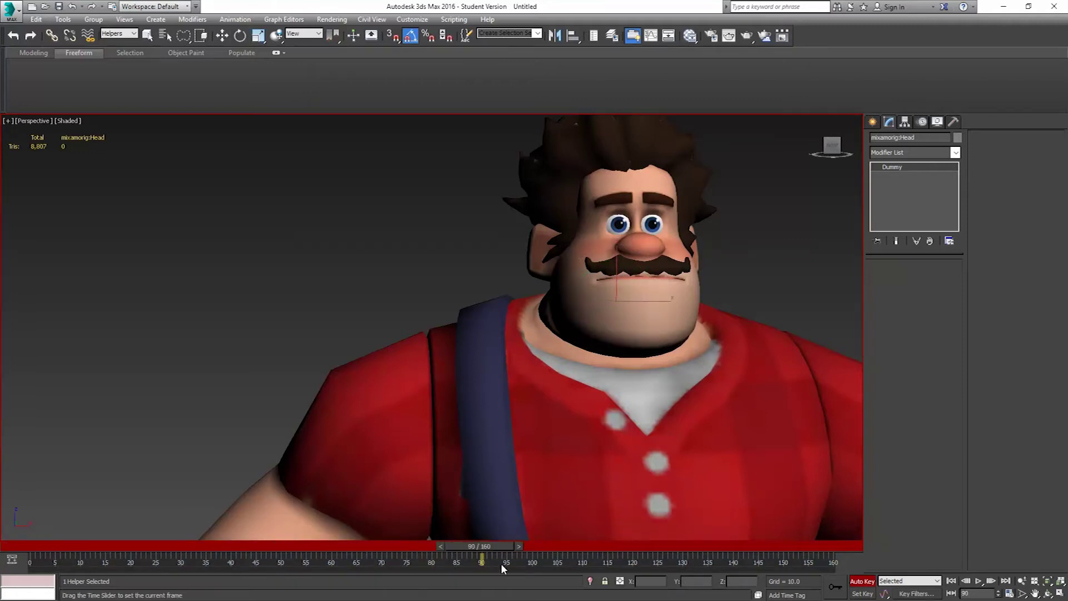
{"action": "key", "text": "e"}
{"action": "left_click_drag", "start_coordinate": [611, 301], "coordinate": [667, 301]}
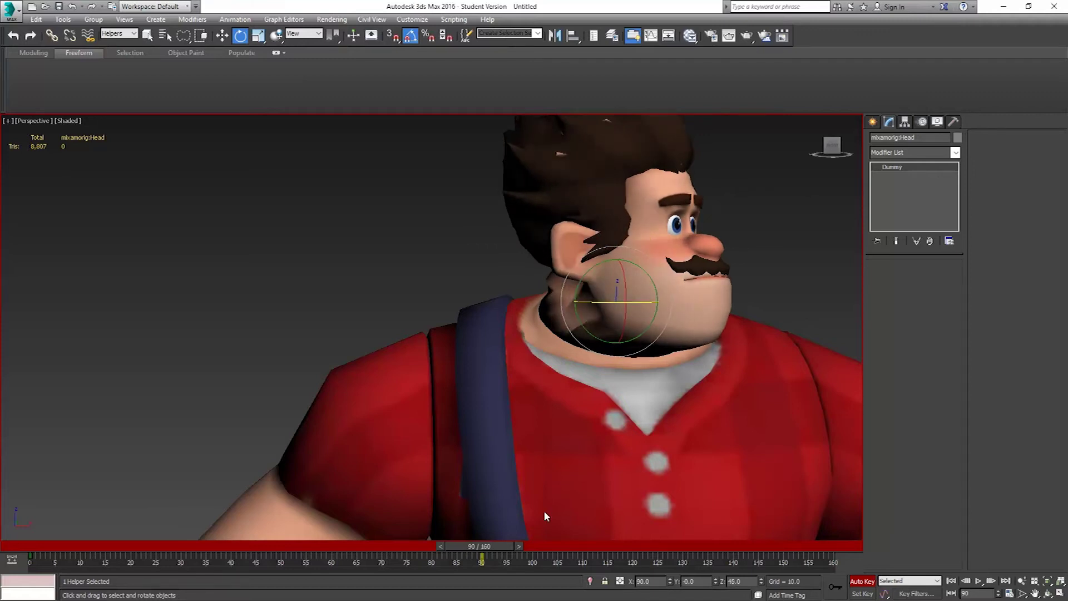
- Key the head joint at frame 160 turned to the opposite side, at -45 degrees about Z
{"action": "left_click_drag", "start_coordinate": [491, 547], "coordinate": [845, 545]}
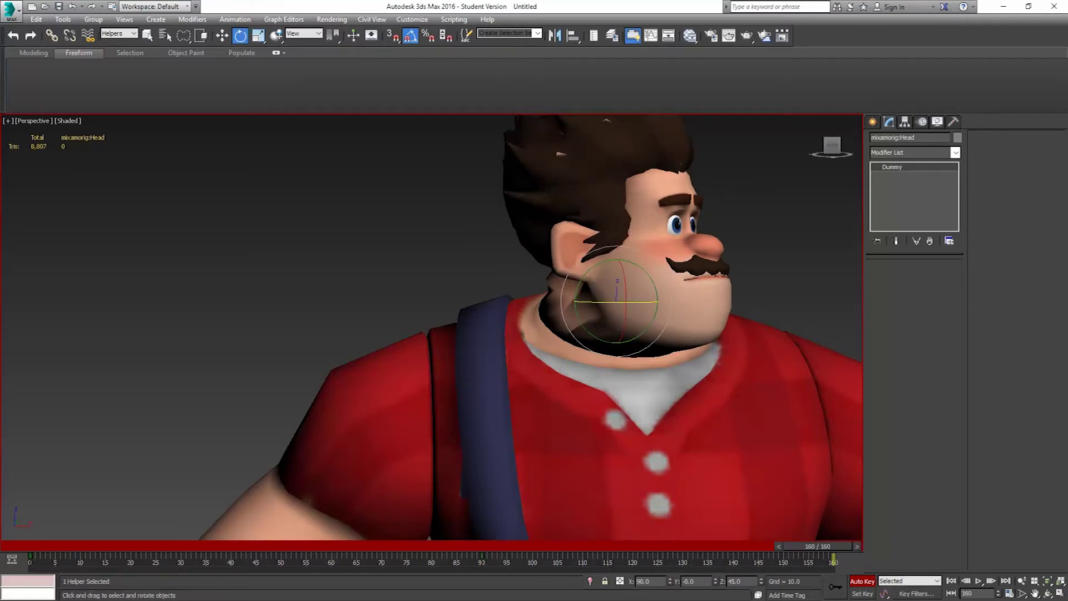
{"action": "left_click_drag", "start_coordinate": [656, 302], "coordinate": [619, 302]}
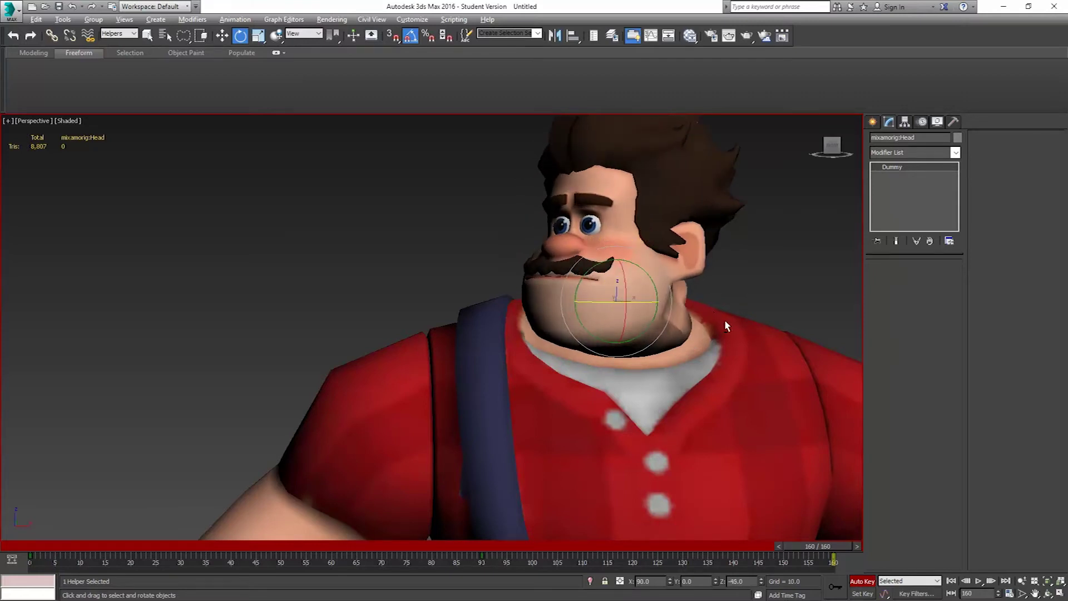
{"action": "middle_click_drag", "start_coordinate": [724, 320], "coordinate": [751, 328], "text": "alt"}
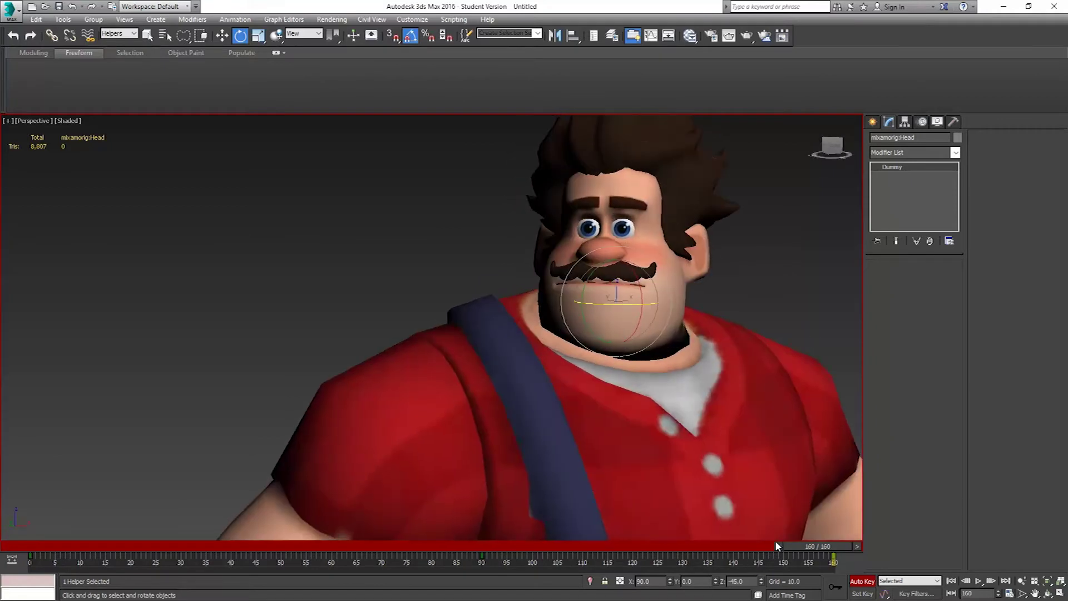
- Scrub the end of the keyed head turn and inspect the neck from the side and in wireframe
{"action": "left_click_drag", "start_coordinate": [821, 545], "coordinate": [845, 475]}
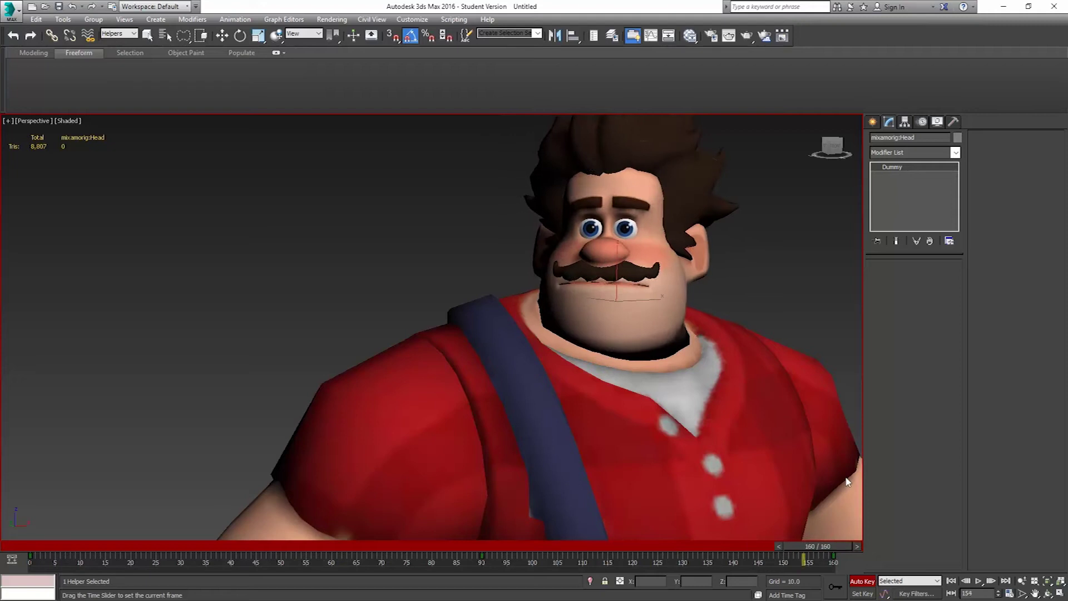
{"action": "key", "text": "e"}
{"action": "middle_click_drag", "start_coordinate": [752, 440], "coordinate": [532, 306], "text": "alt"}
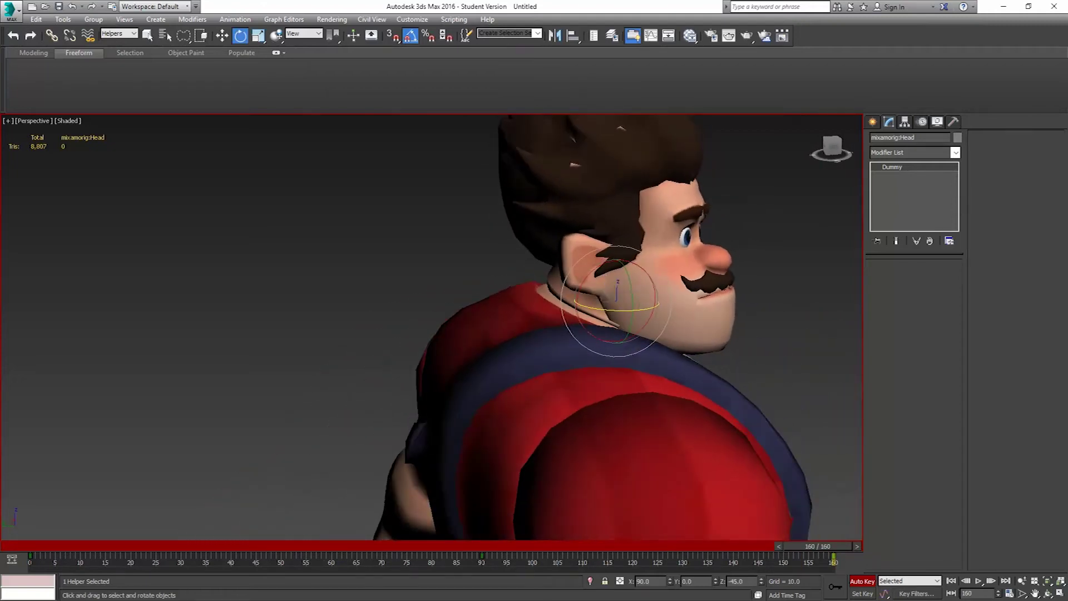
{"action": "scroll", "coordinate": [531, 305], "scroll_direction": "up", "scroll_amount": 3}
{"action": "key", "text": "F3"}
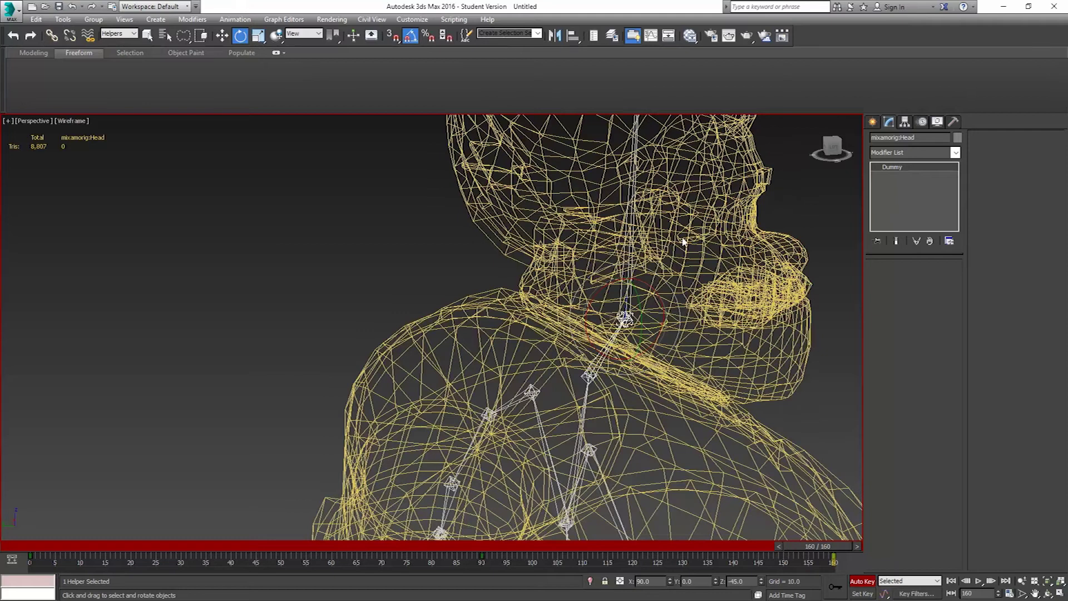
- Set the selection filter to All, turn off Auto Key, and open the character mesh's Skin envelopes for editing
{"action": "left_click", "coordinate": [119, 33]}
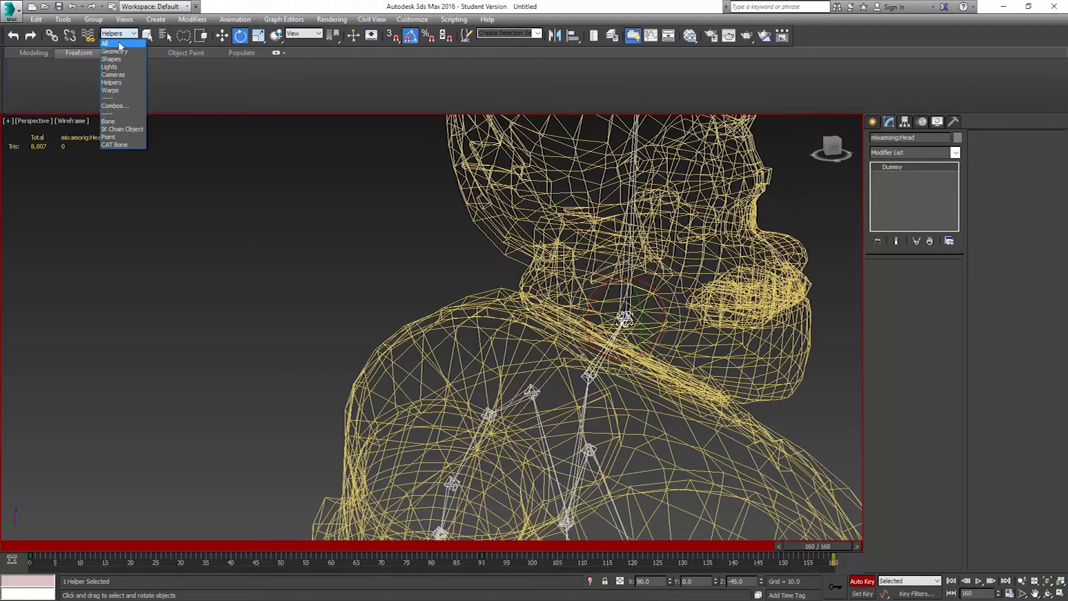
{"action": "left_click", "coordinate": [111, 43]}
{"action": "left_click", "coordinate": [862, 581]}
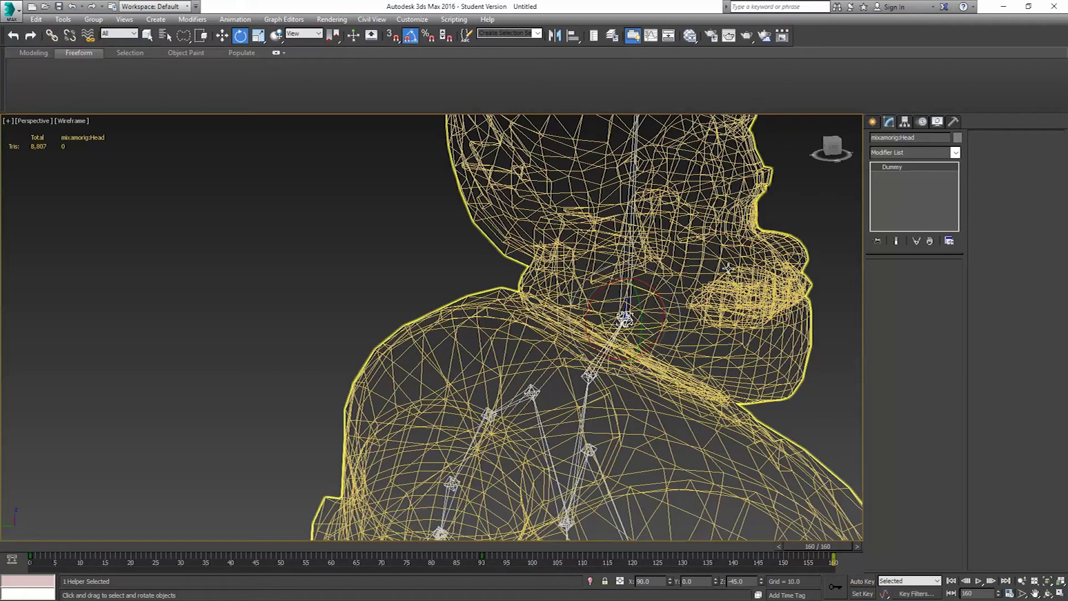
{"action": "left_click", "coordinate": [835, 500]}
{"action": "left_click", "coordinate": [913, 177]}
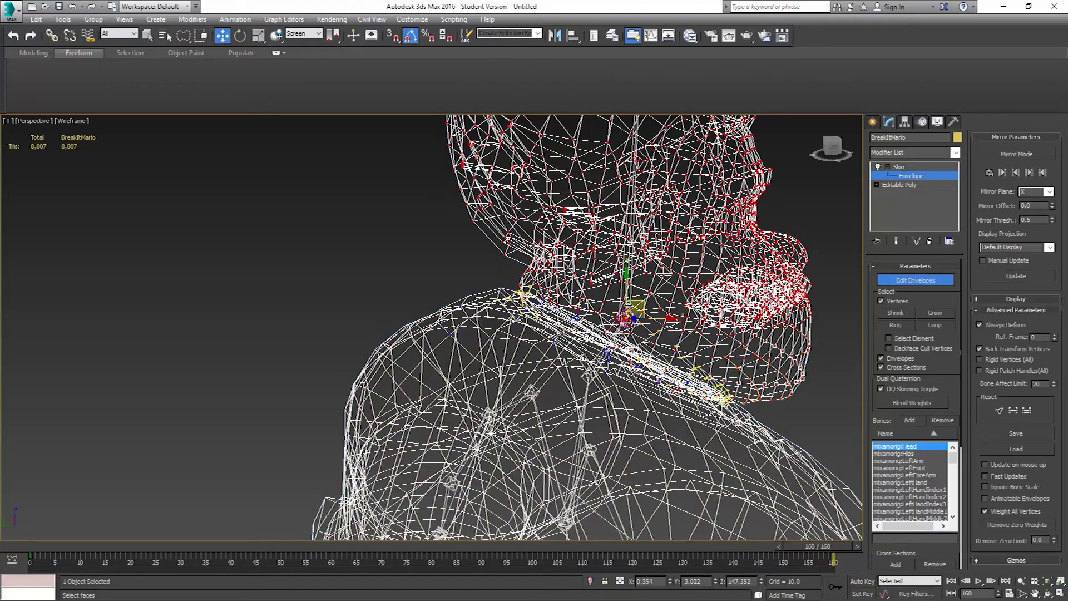
- Examine the head joint's weights around the neck and collar from the left in wireframe and shaded display
{"action": "middle_click_drag", "start_coordinate": [556, 333], "coordinate": [556, 301], "text": "alt"}
{"action": "middle_click_drag", "start_coordinate": [623, 333], "coordinate": [558, 302], "text": "alt"}
{"action": "scroll", "coordinate": [623, 310], "scroll_direction": "up", "scroll_amount": 5}
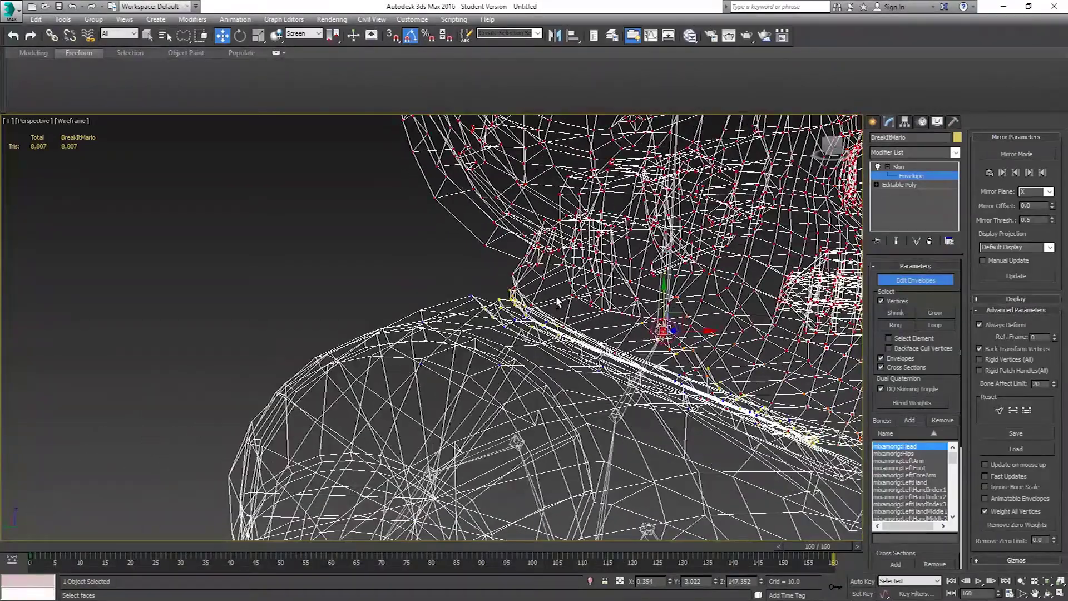
{"action": "key", "text": "l"}
{"action": "scroll", "coordinate": [451, 281], "scroll_direction": "up", "scroll_amount": 3}
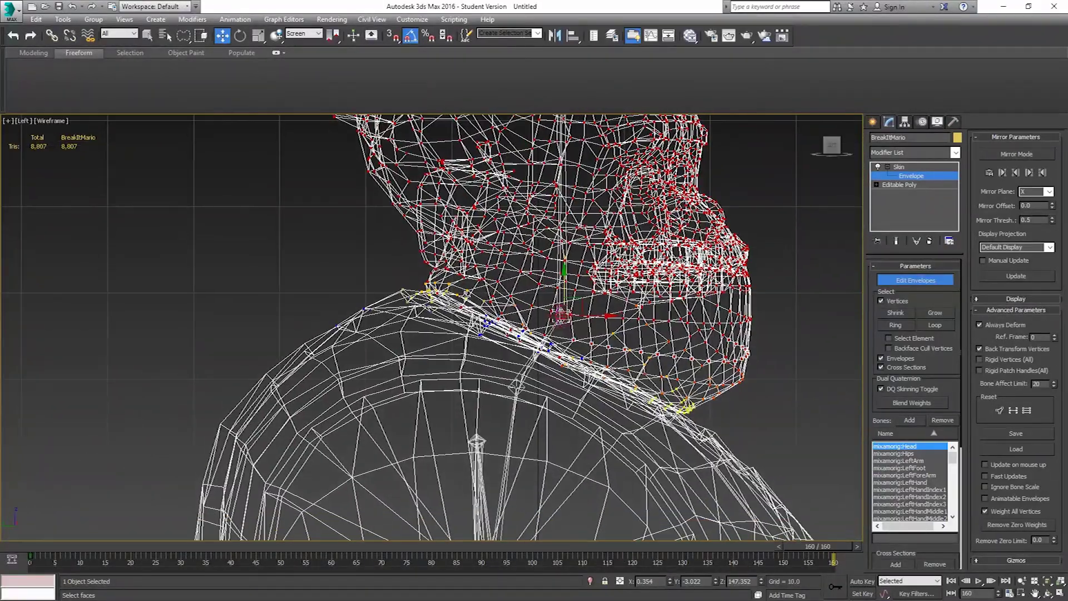
{"action": "key", "text": "F3"}
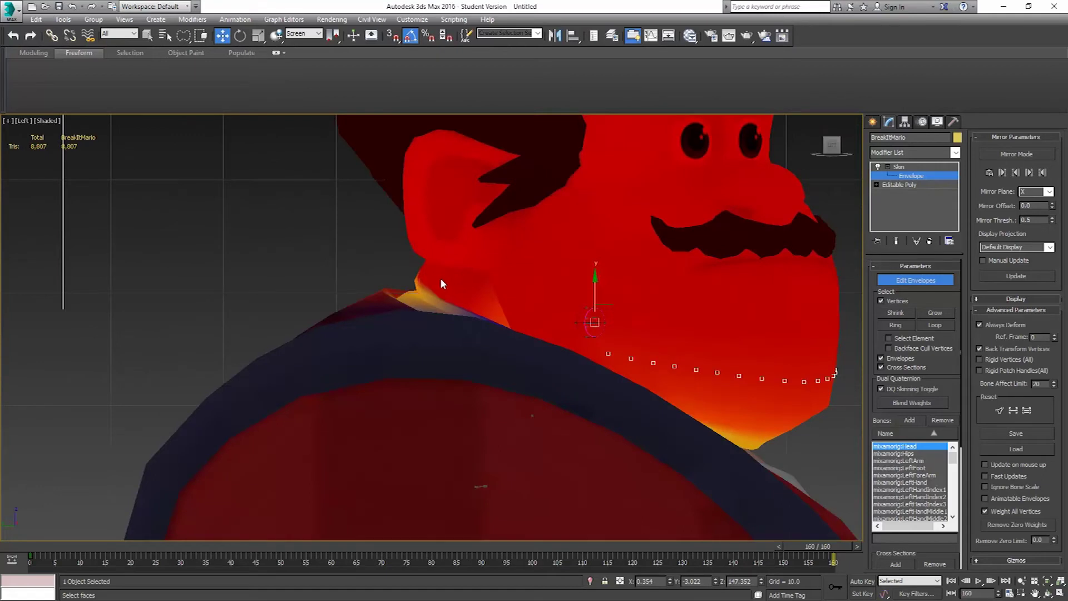
{"action": "key", "text": "F3"}
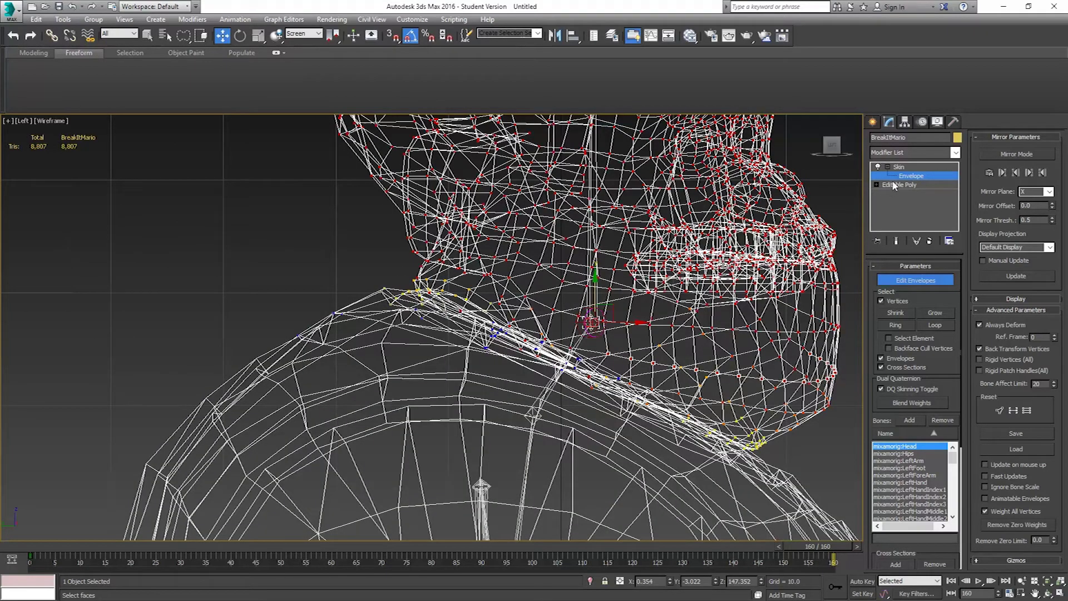
- Leave envelope editing, look over the feet and whole character in perspective, and return to frame 0
{"action": "left_click", "coordinate": [901, 166]}
{"action": "key", "text": "z"}
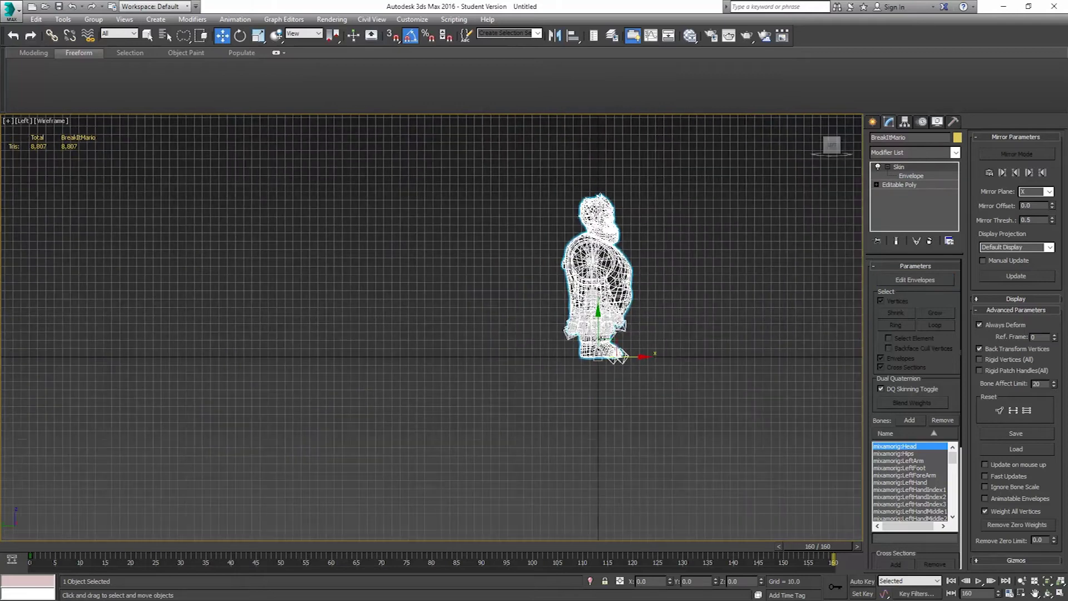
{"action": "key", "text": "p"}
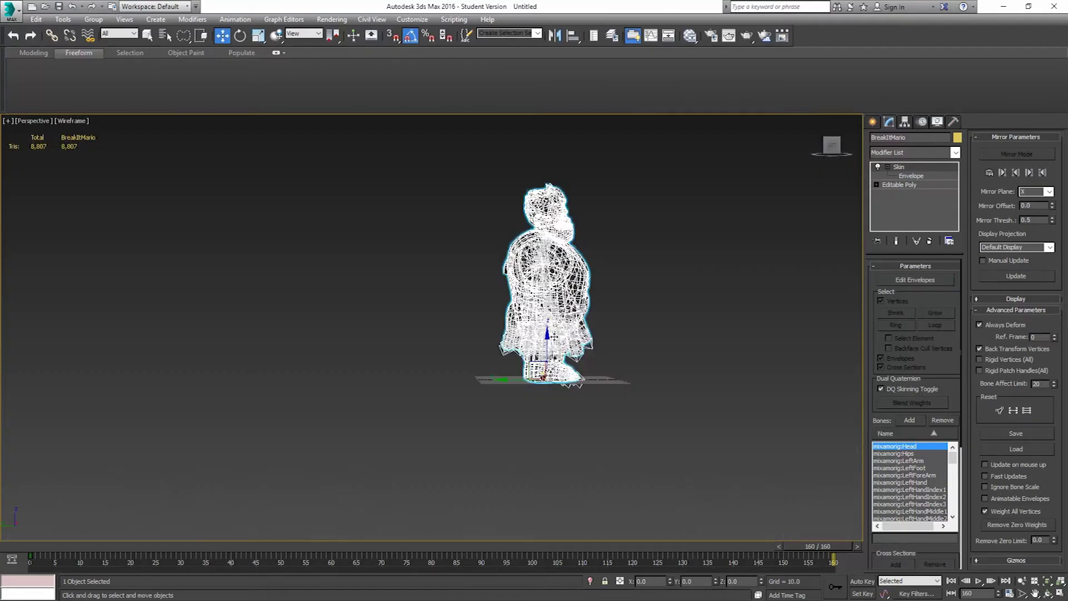
{"action": "middle_click_drag", "start_coordinate": [555, 336], "coordinate": [623, 336], "text": "alt"}
{"action": "scroll", "coordinate": [562, 345], "scroll_direction": "up", "scroll_amount": 8}
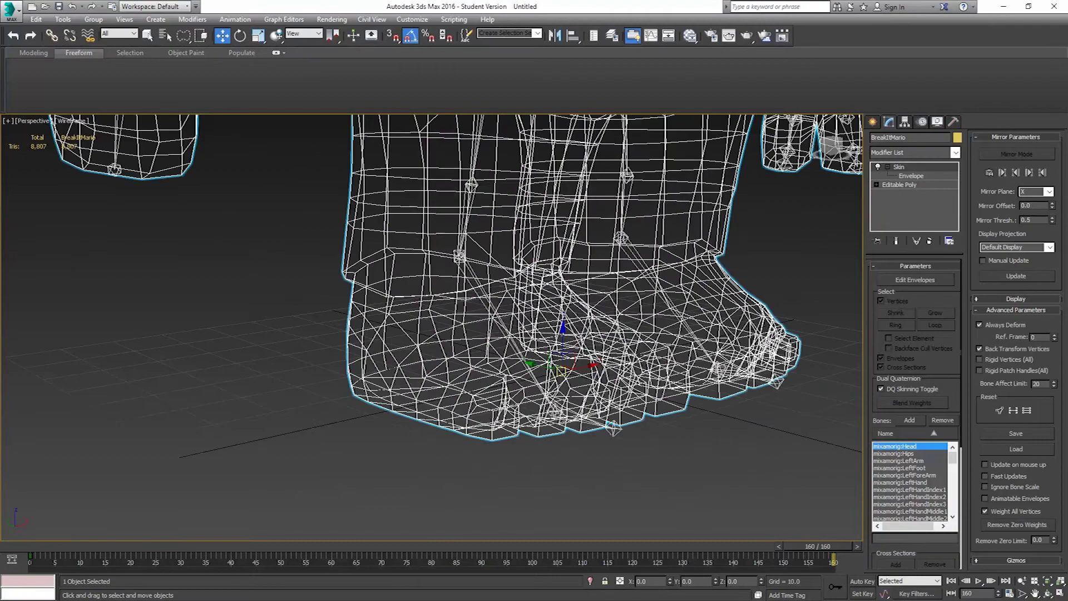
{"action": "middle_click_drag", "start_coordinate": [559, 371], "coordinate": [651, 308], "text": "alt"}
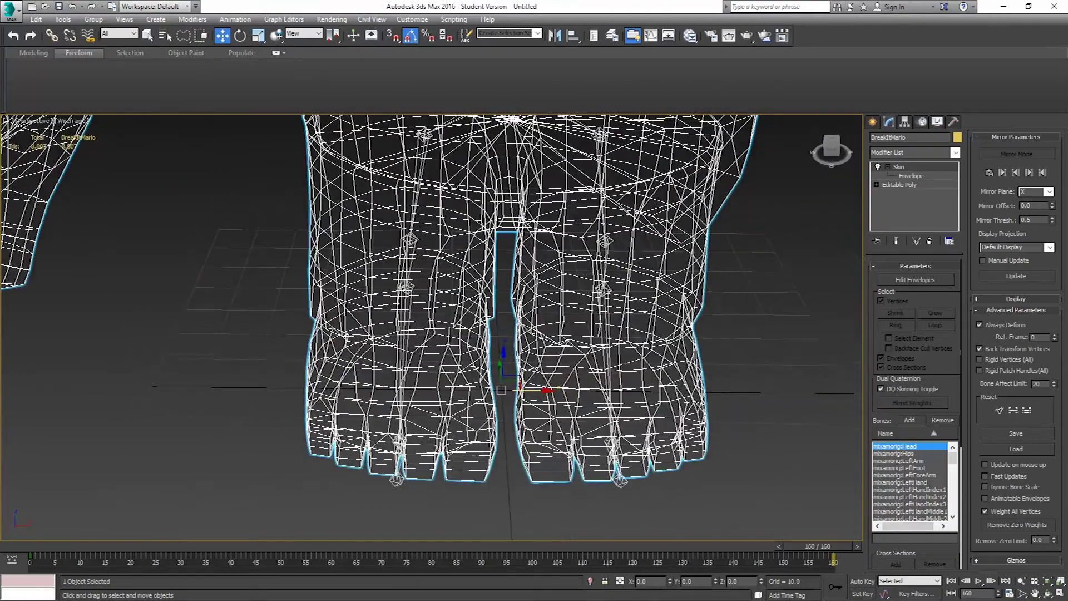
{"action": "scroll", "coordinate": [434, 490], "scroll_direction": "down", "scroll_amount": 10}
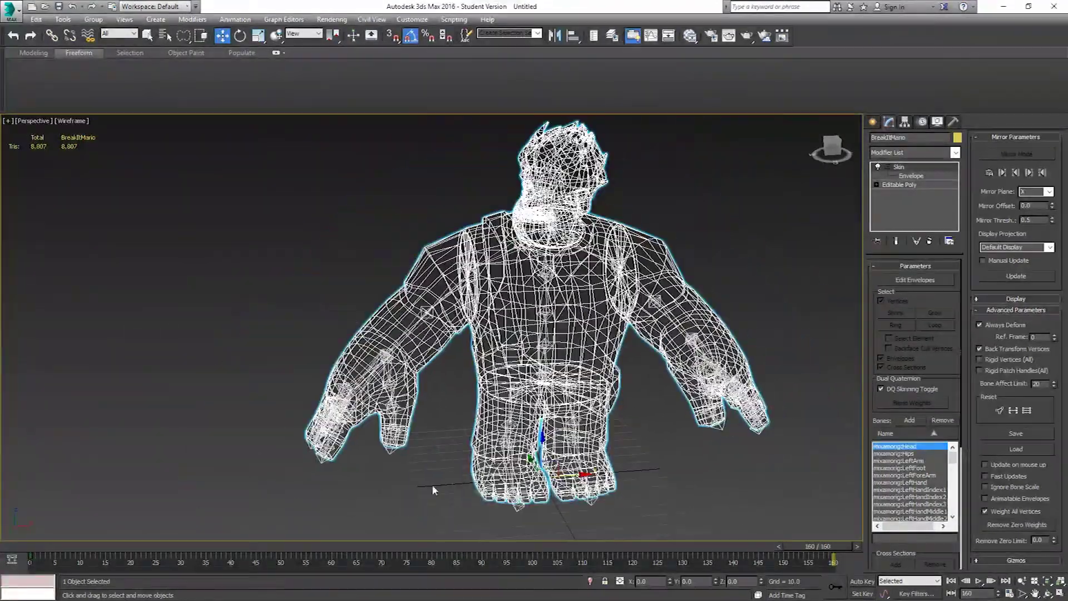
{"action": "left_click_drag", "start_coordinate": [842, 548], "coordinate": [28, 519]}
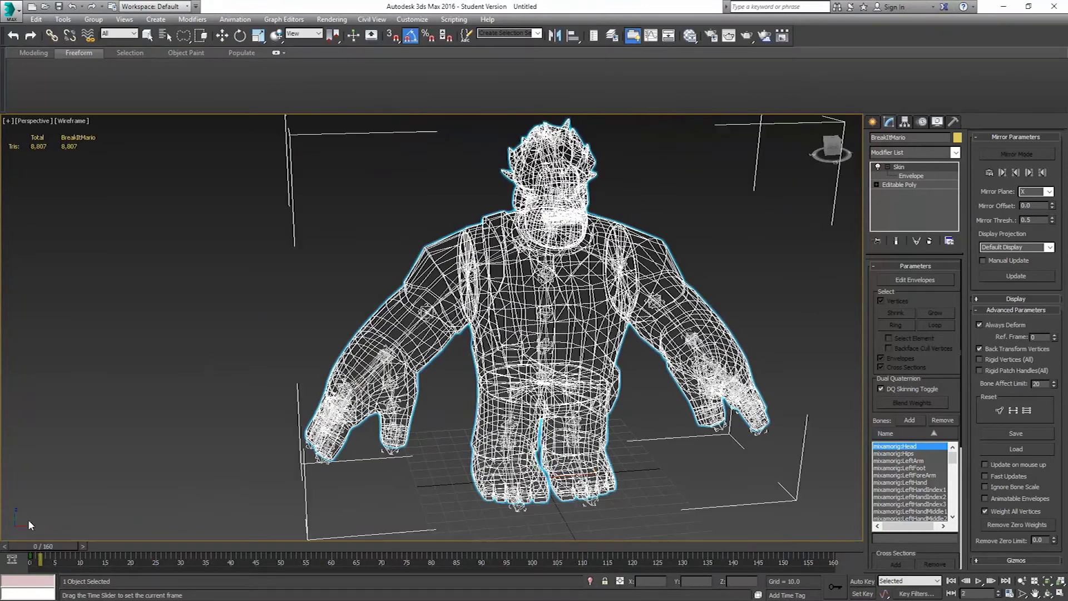
- Deselect the character mesh and undo the recent selection changes back to the joint at the top end of the head
{"action": "left_click", "coordinate": [613, 187]}
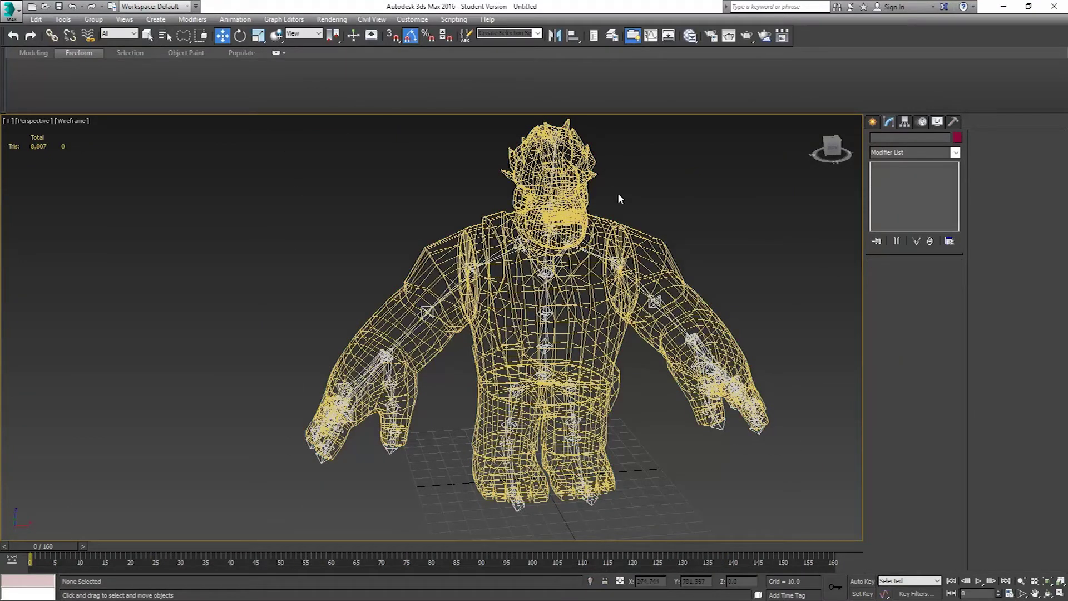
{"action": "key", "text": "ctrl+z"}
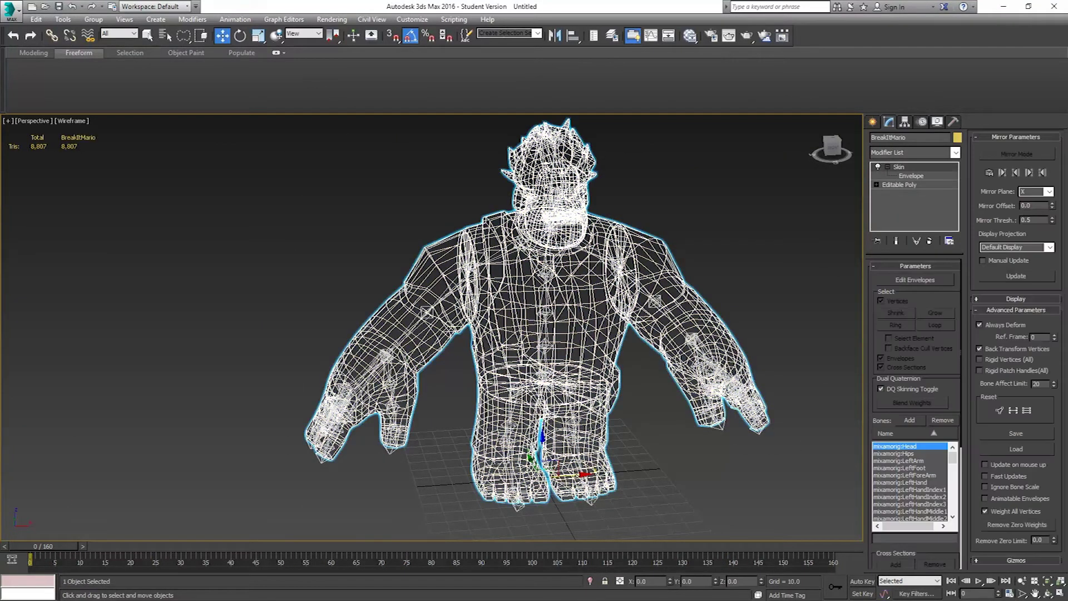
{"action": "key", "text": "ctrl+z"}
{"action": "key", "text": "ctrl+z"}
{"action": "key", "text": "ctrl+z"}
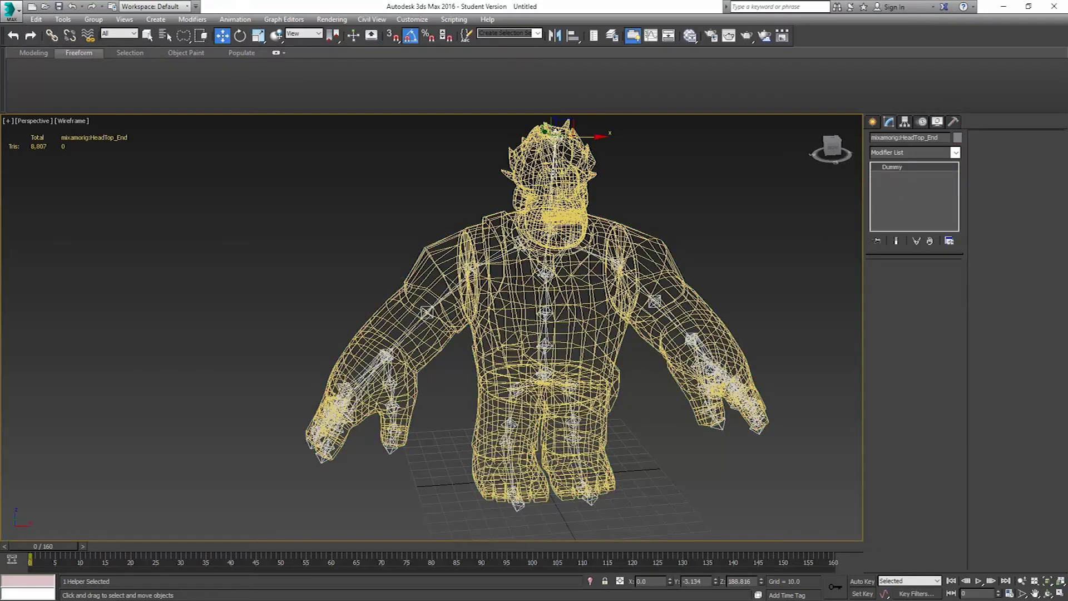
- Select the head joint, delete all its animation keys across the timeline, and switch the viewport back to shaded display
{"action": "middle_click_drag", "start_coordinate": [551, 196], "coordinate": [556, 223], "text": "alt"}
{"action": "scroll", "coordinate": [542, 208], "scroll_direction": "up", "scroll_amount": 5}
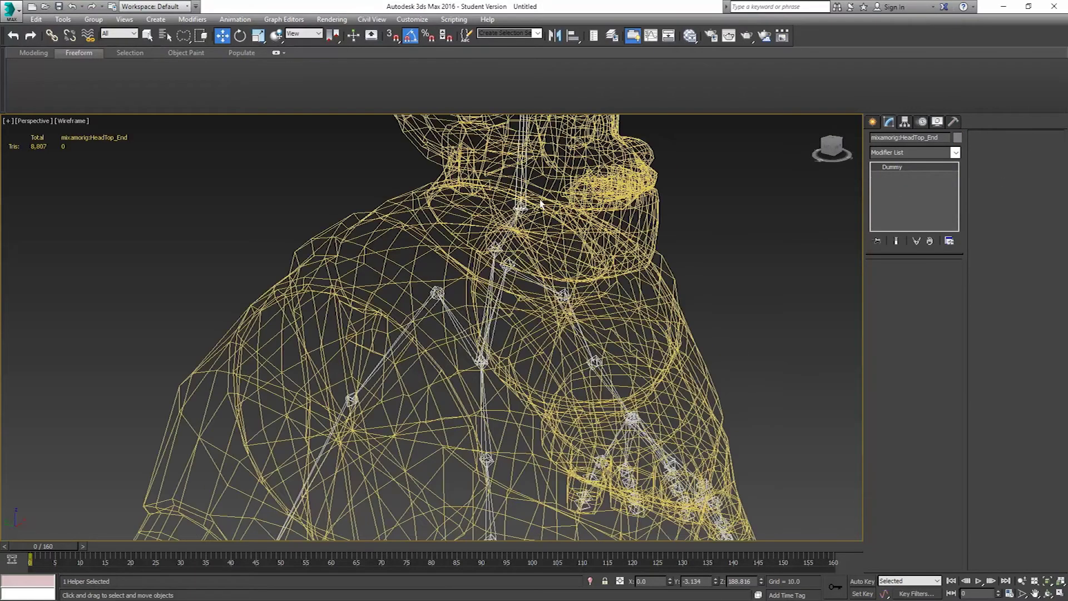
{"action": "key", "text": "Page_Up"}
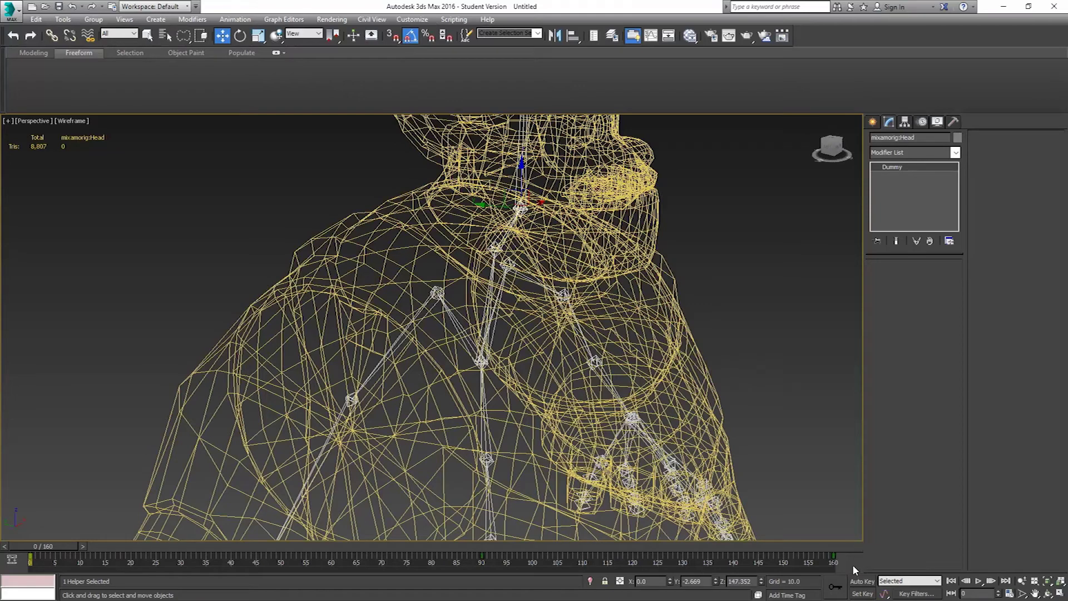
{"action": "left_click_drag", "start_coordinate": [616, 566], "coordinate": [3, 565]}
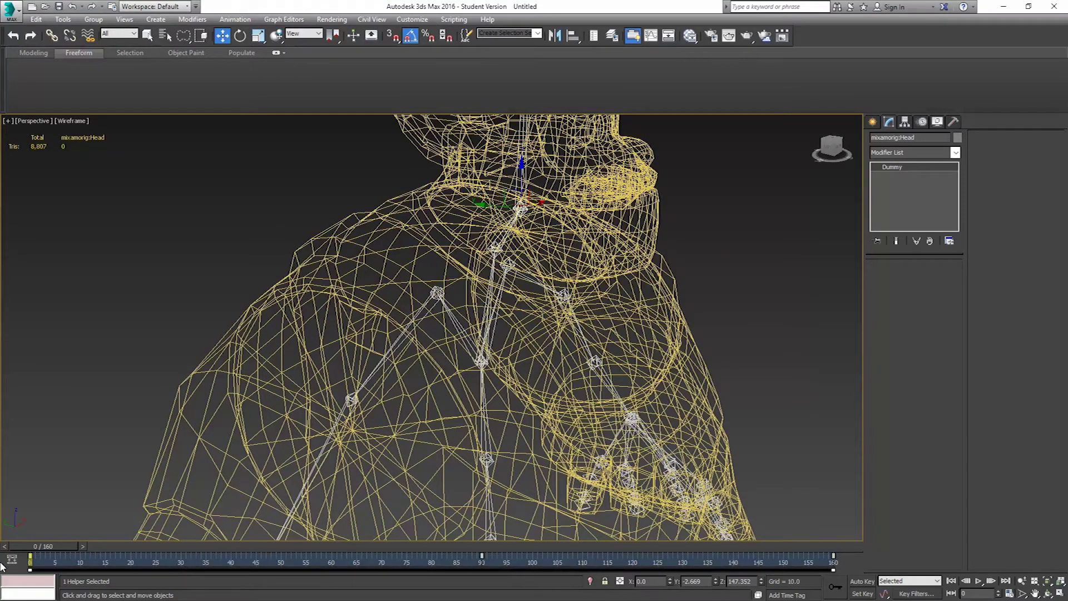
{"action": "key", "text": "Delete"}
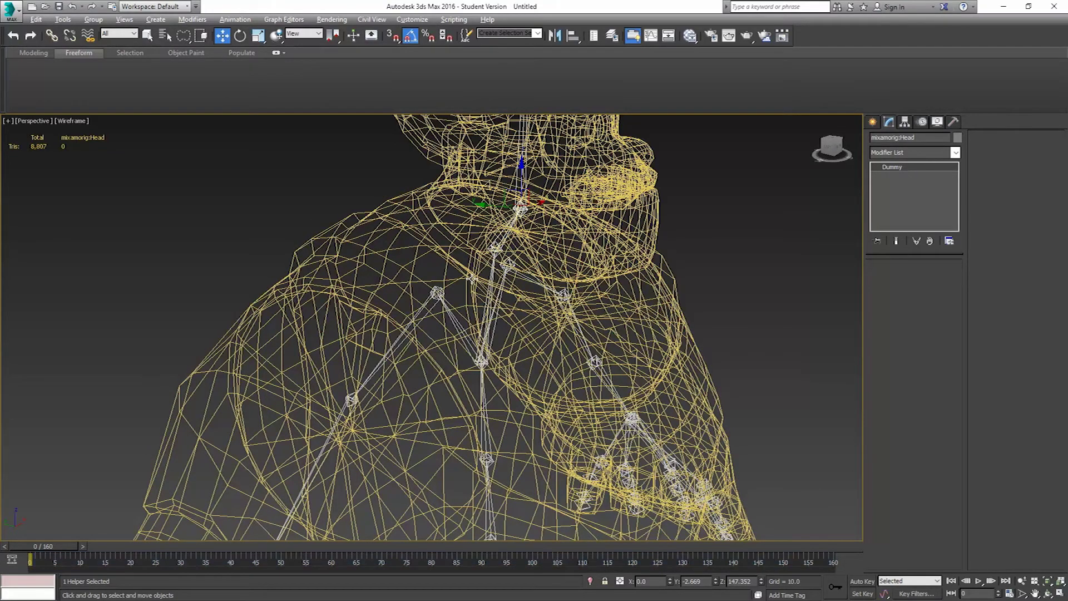
{"action": "scroll", "coordinate": [505, 329], "scroll_direction": "down", "scroll_amount": 6}
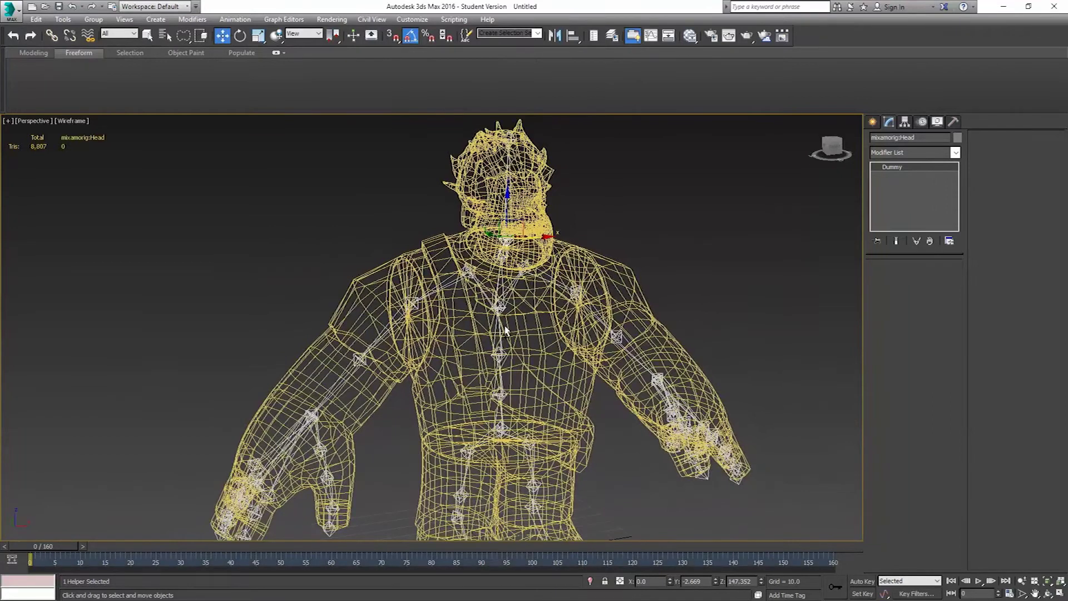
{"action": "key", "text": "F3"}
{"action": "scroll", "coordinate": [491, 307], "scroll_direction": "down", "scroll_amount": 4}
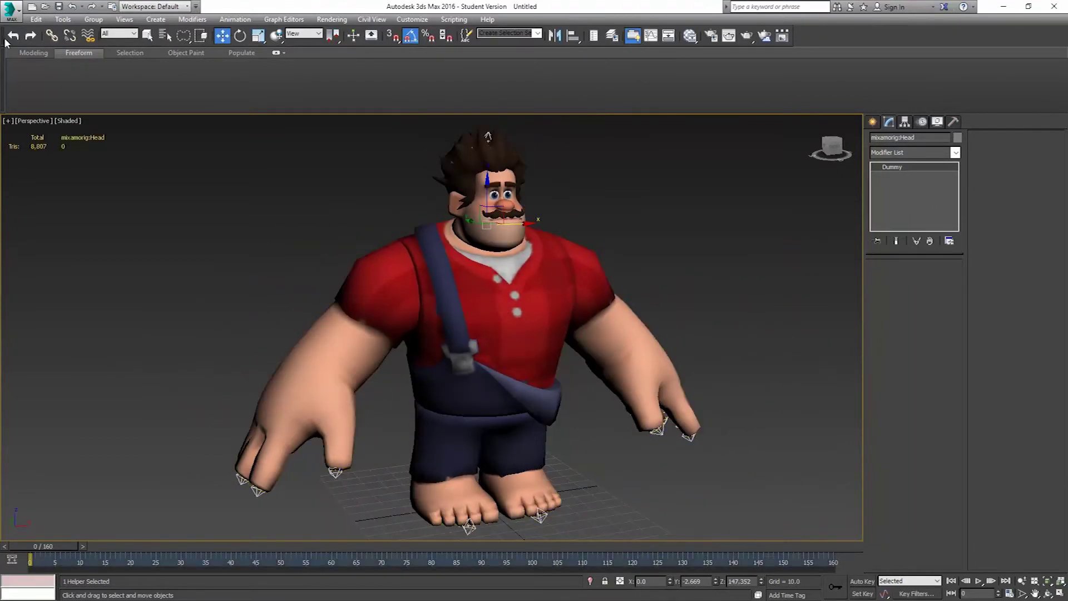
- Save the scene as AutoRigFix_BreakItMario.max in the AutoRigged folder, replacing the existing file
{"action": "left_click", "coordinate": [12, 9]}
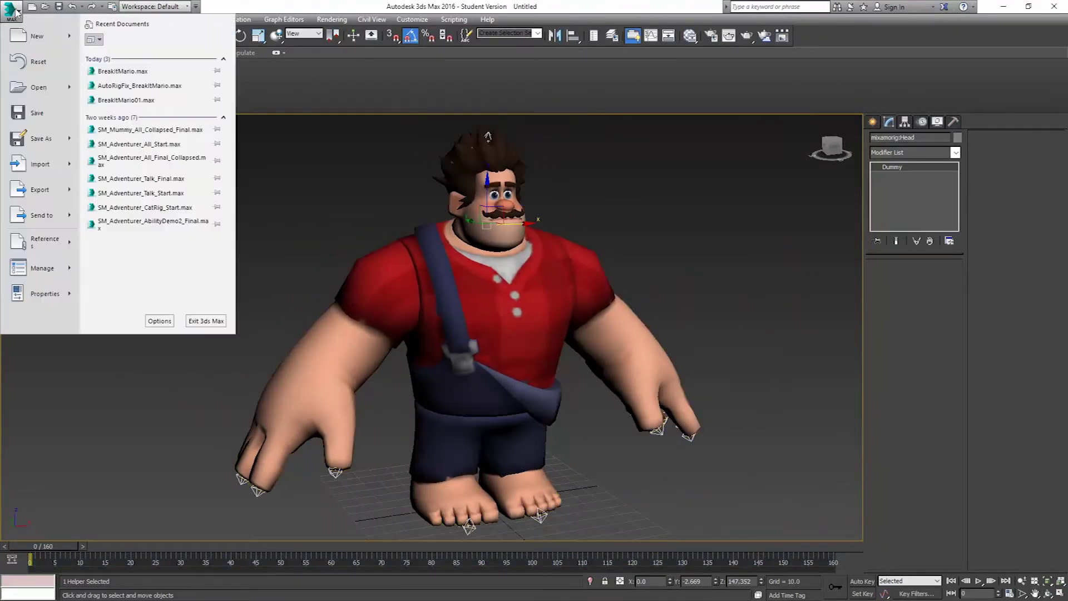
{"action": "left_click", "coordinate": [47, 139]}
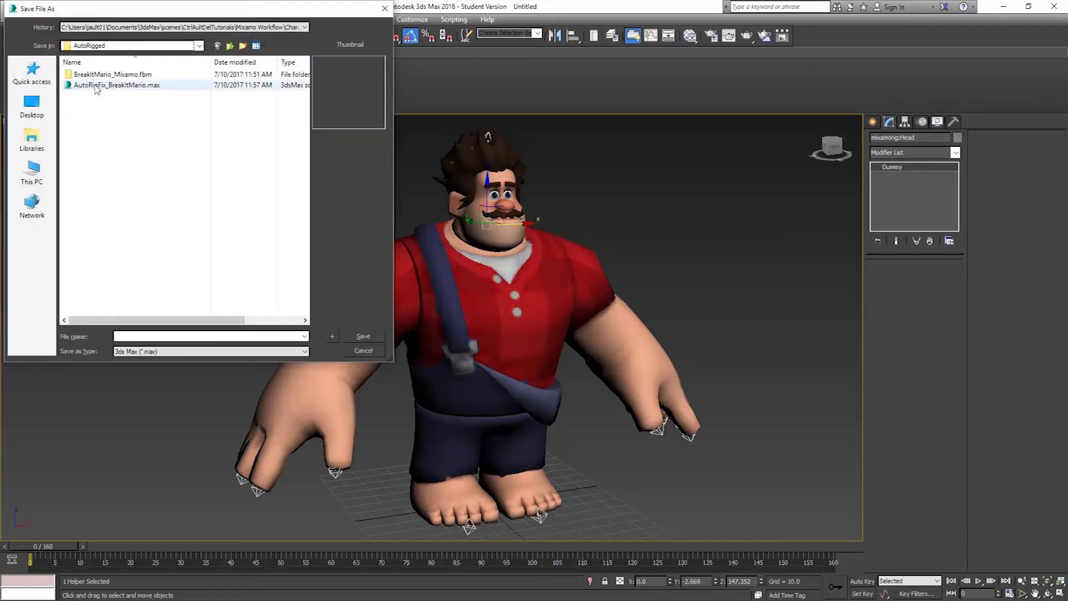
{"action": "left_click", "coordinate": [136, 87]}
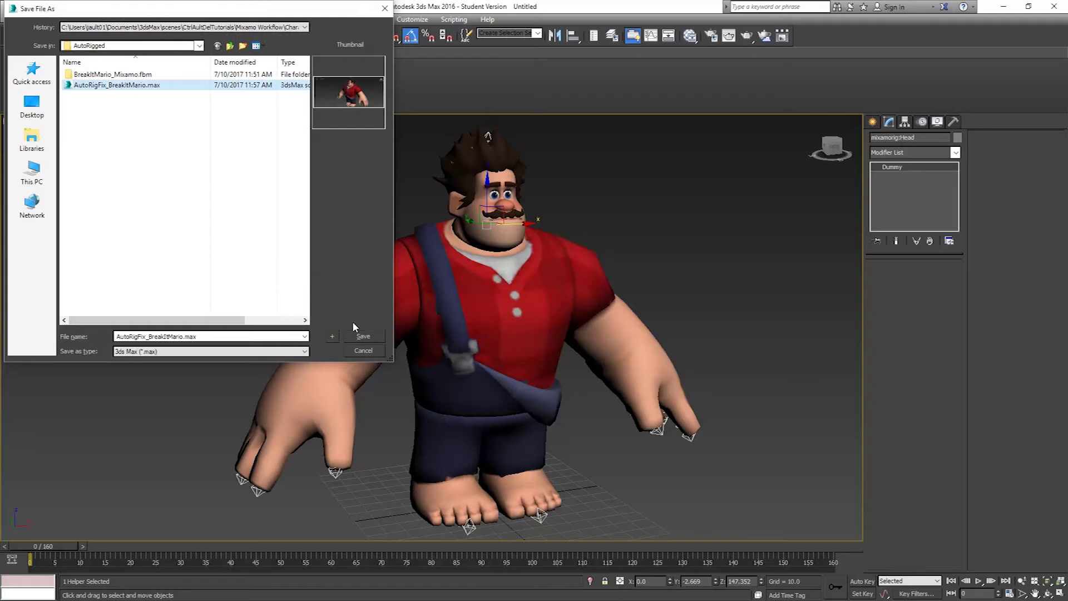
{"action": "left_click", "coordinate": [362, 336]}
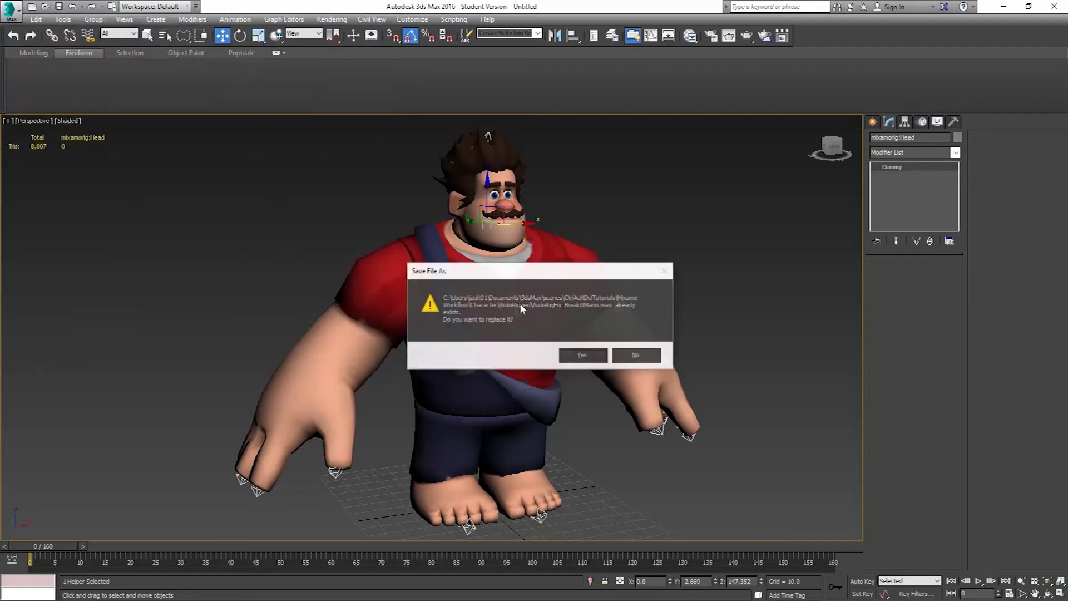
{"action": "left_click", "coordinate": [581, 361]}
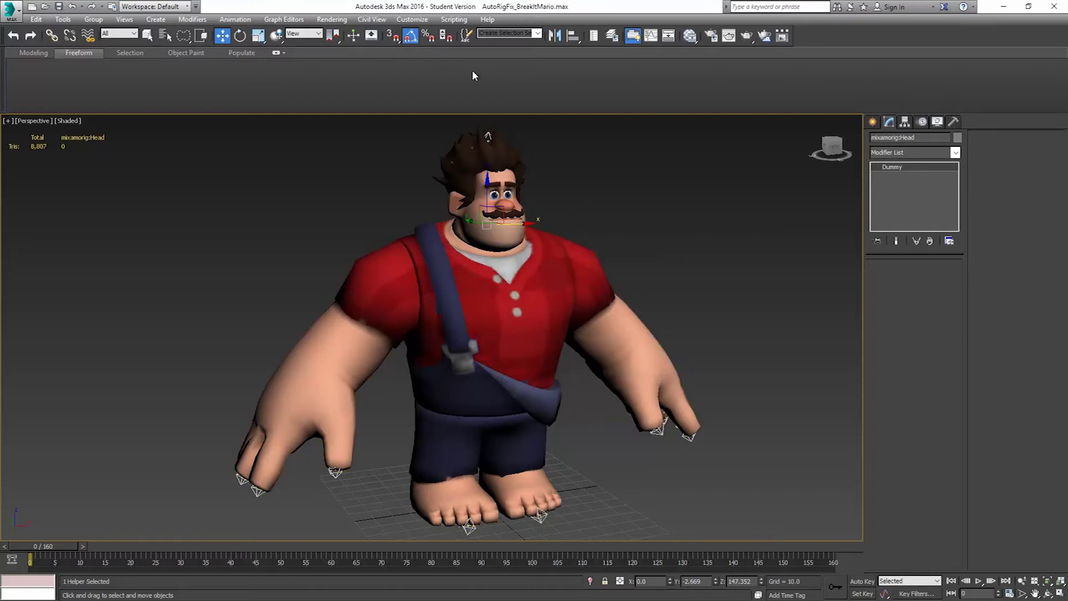
- Start opening a MAXScript file and browse up from the AutoRigged folder
{"action": "left_click", "coordinate": [445, 20]}
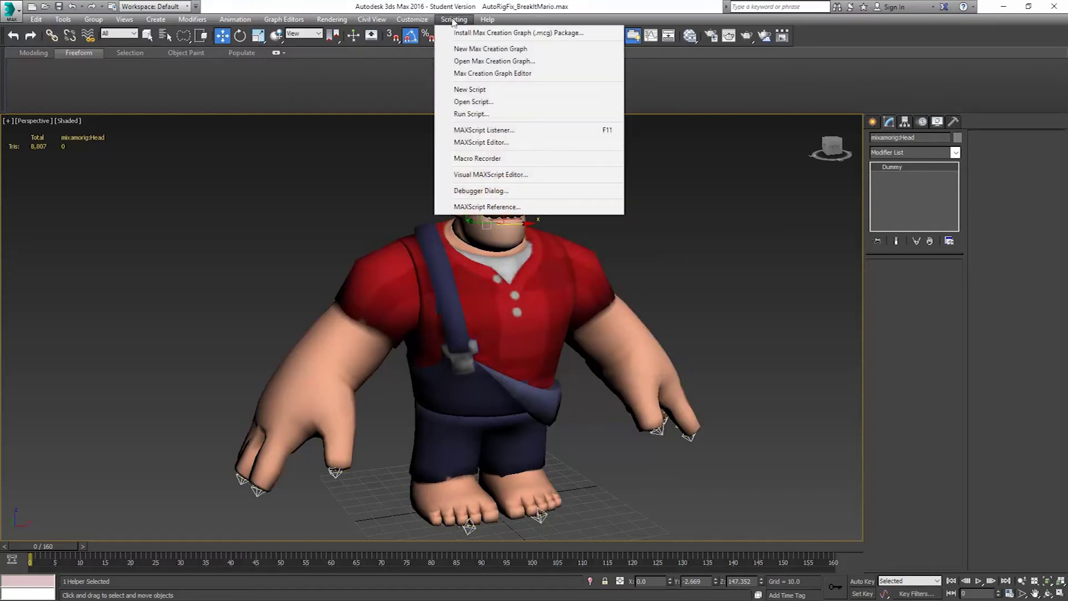
{"action": "left_click", "coordinate": [477, 102]}
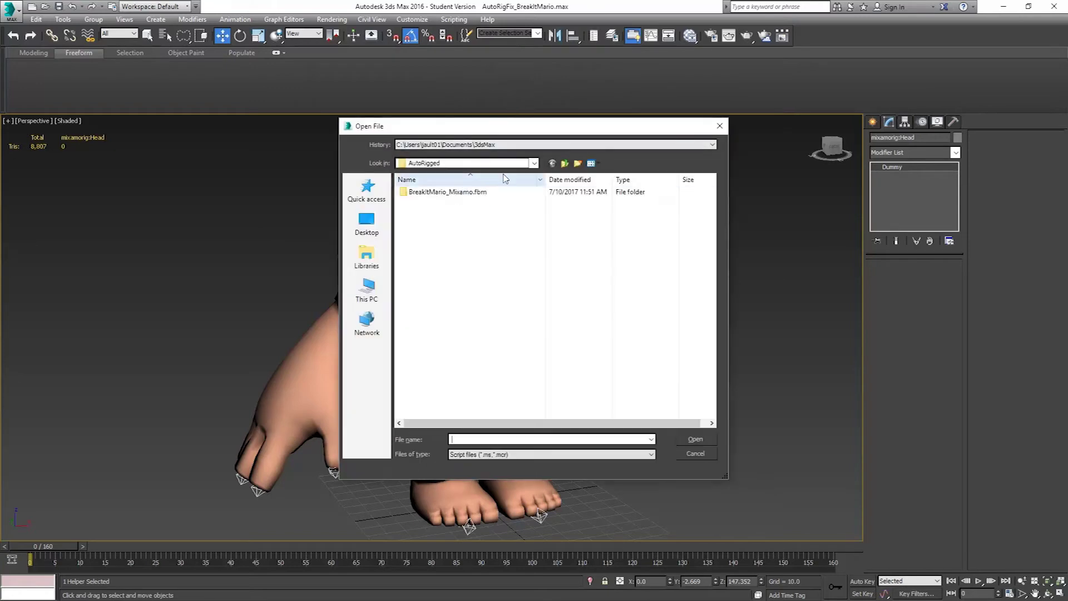
{"action": "left_click", "coordinate": [564, 163]}
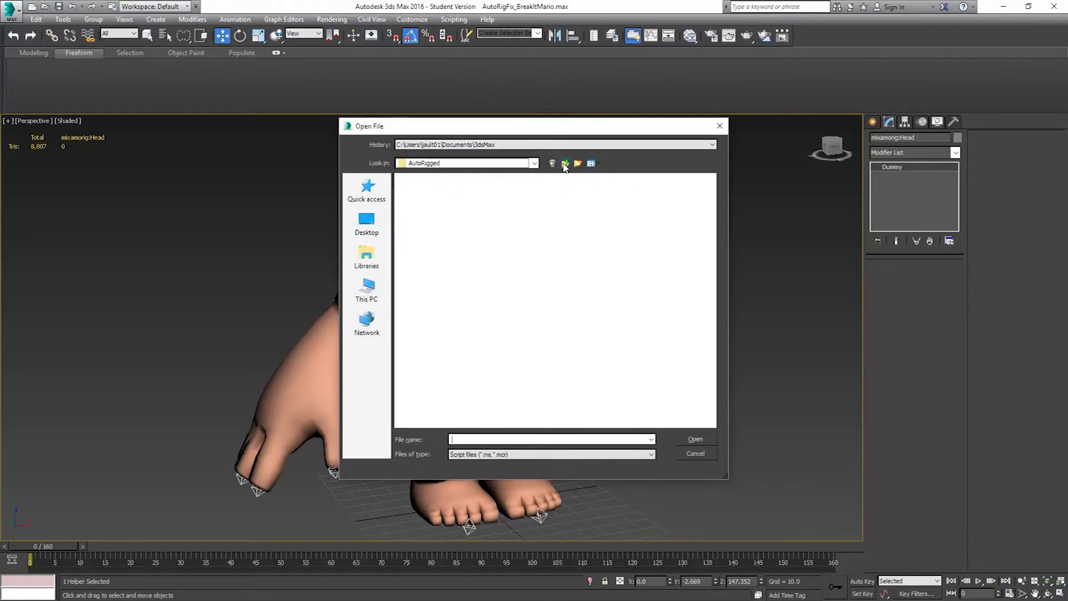
{"action": "left_click", "coordinate": [564, 164]}
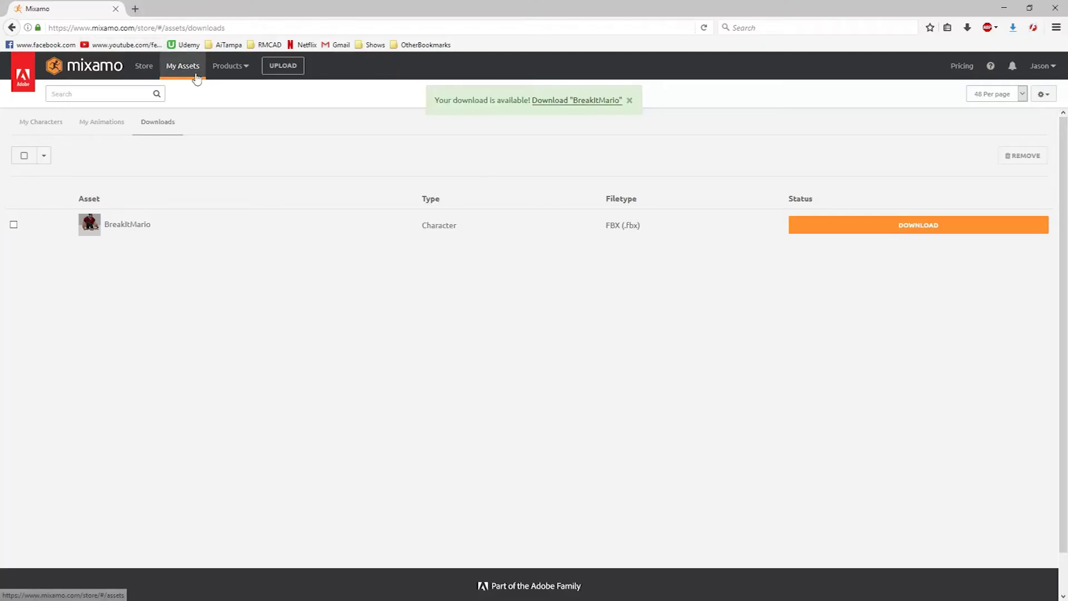
- In the browser on the Mixamo site, find the Control Rig Scripts and download the 3ds Max Auto-CAT Script 2.5.2 as AutoCAT.zip
{"action": "left_click", "coordinate": [241, 72]}
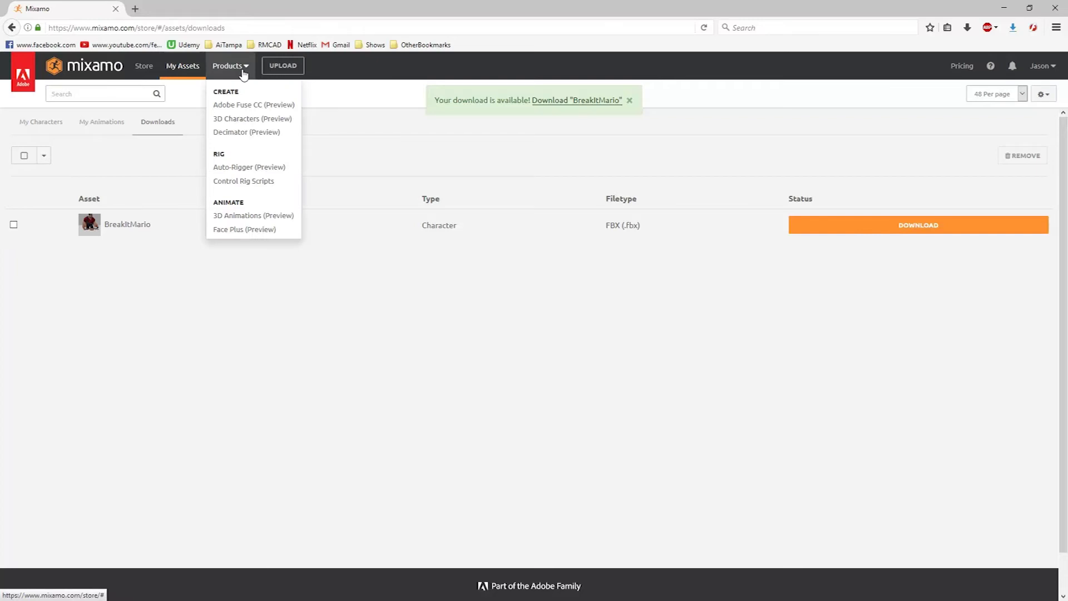
{"action": "left_click", "coordinate": [243, 183]}
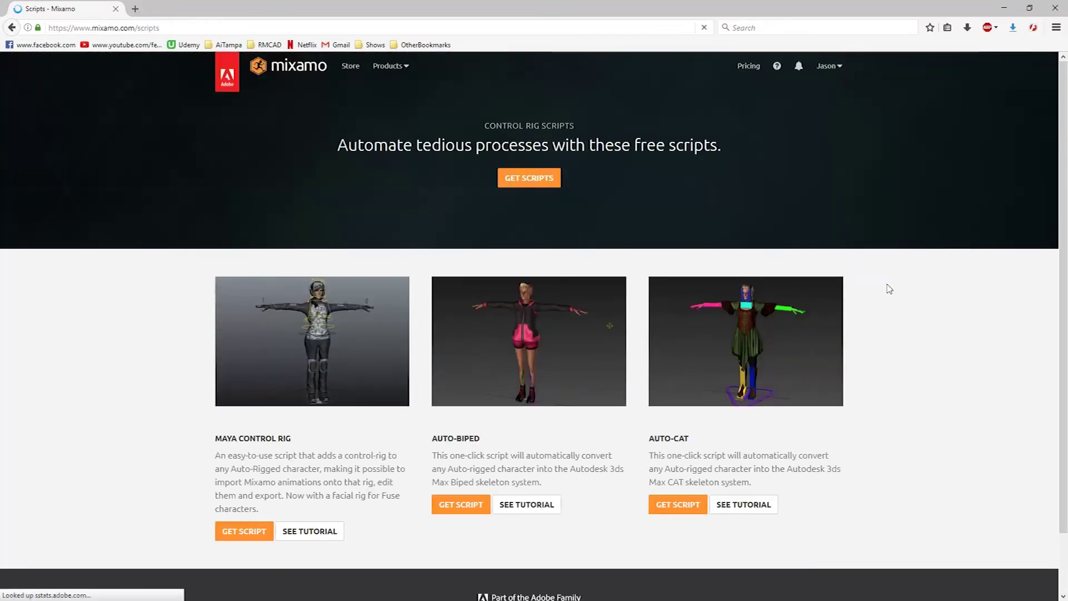
{"action": "scroll", "coordinate": [869, 349], "scroll_direction": "down", "scroll_amount": 2}
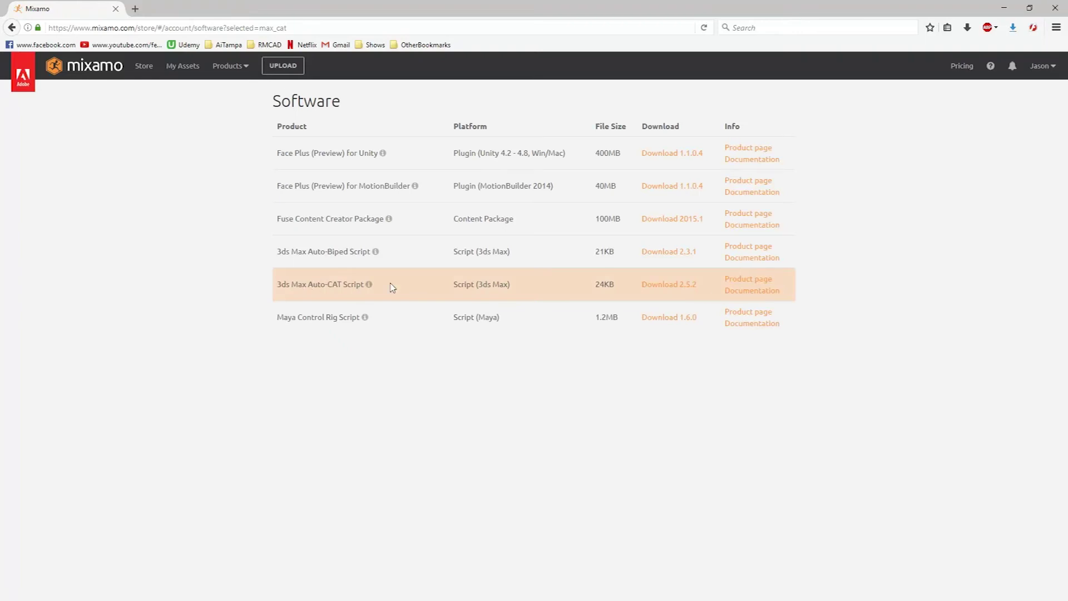
{"action": "left_click", "coordinate": [666, 285]}
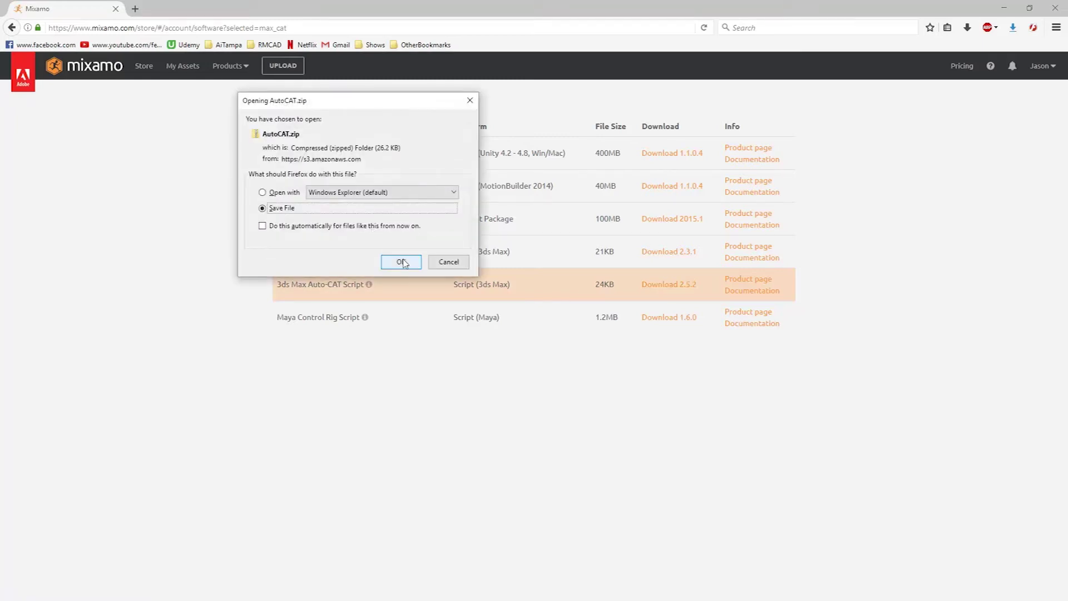
{"action": "left_click", "coordinate": [401, 262]}
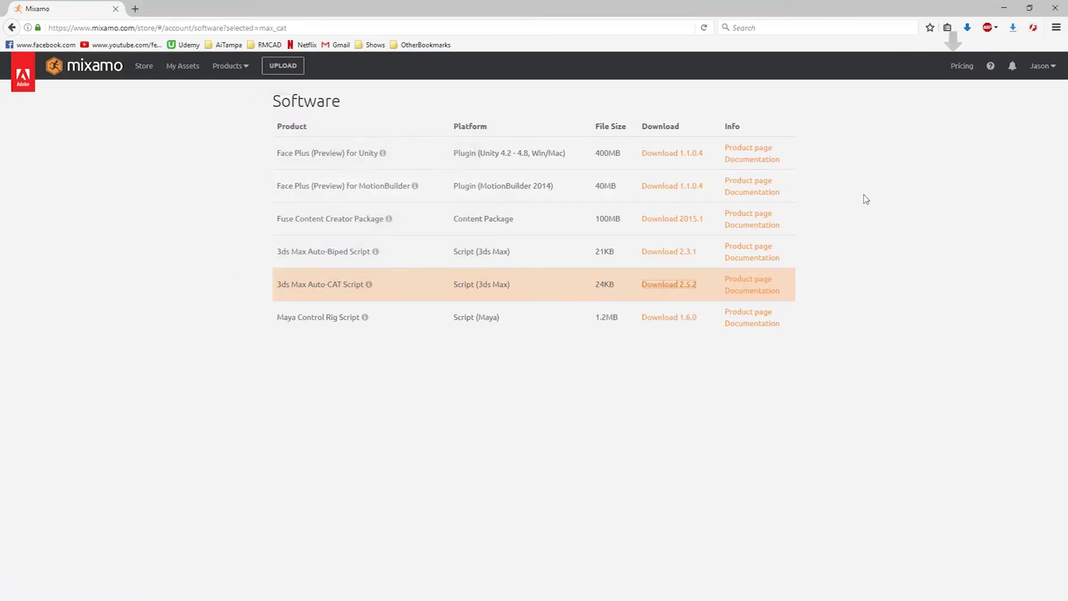
- Show the downloaded AutoCAT.zip in its folder and place it in the Mixamo Workflow folder
{"action": "left_click", "coordinate": [967, 29]}
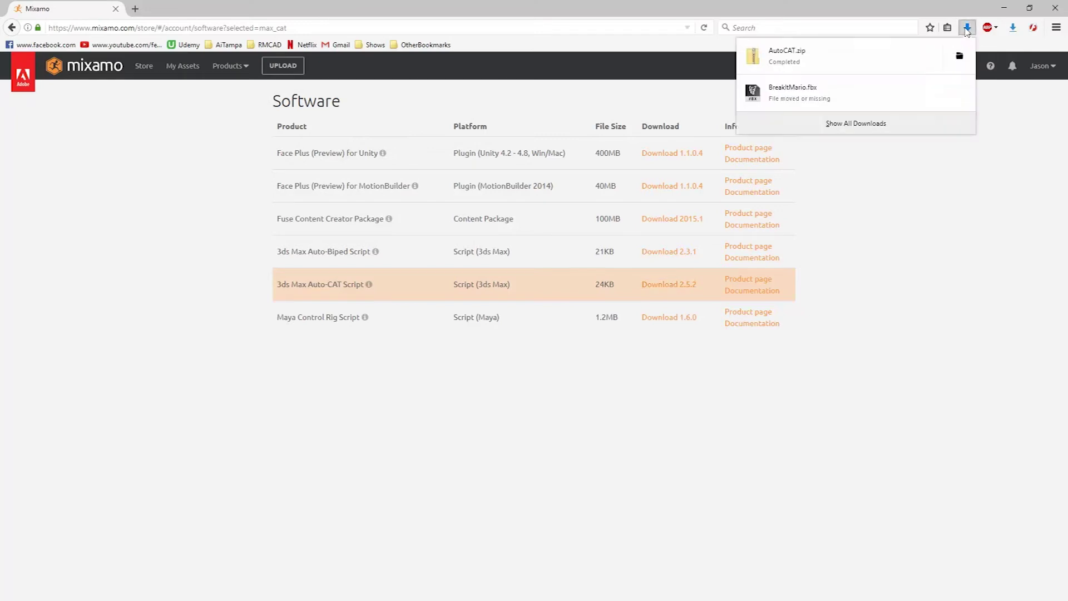
{"action": "right_click", "coordinate": [827, 64]}
{"action": "left_click", "coordinate": [861, 68]}
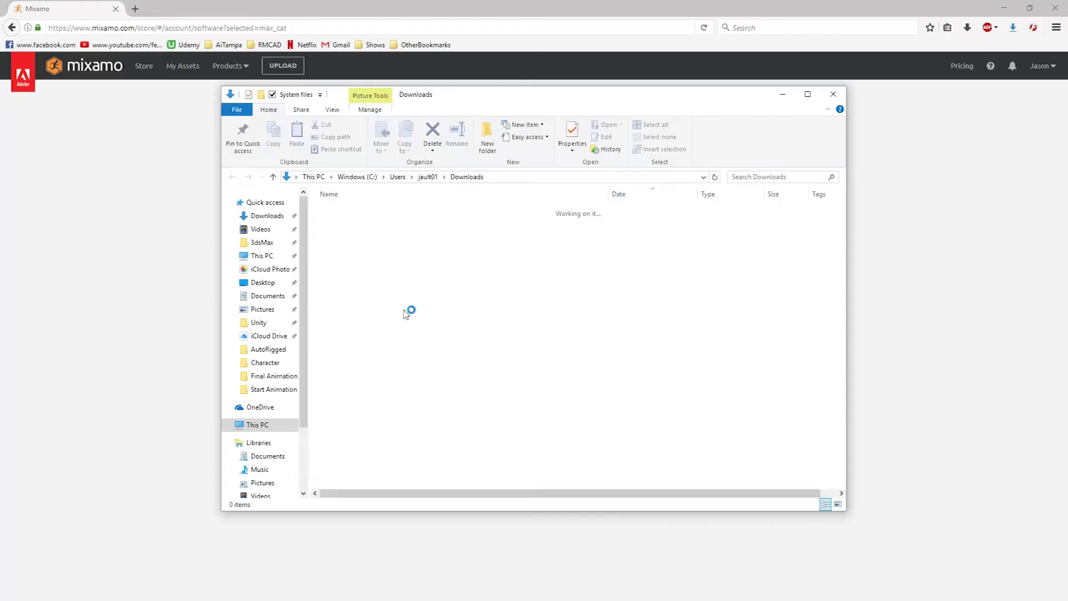
{"action": "left_click_drag", "start_coordinate": [461, 95], "coordinate": [1067, 97]}
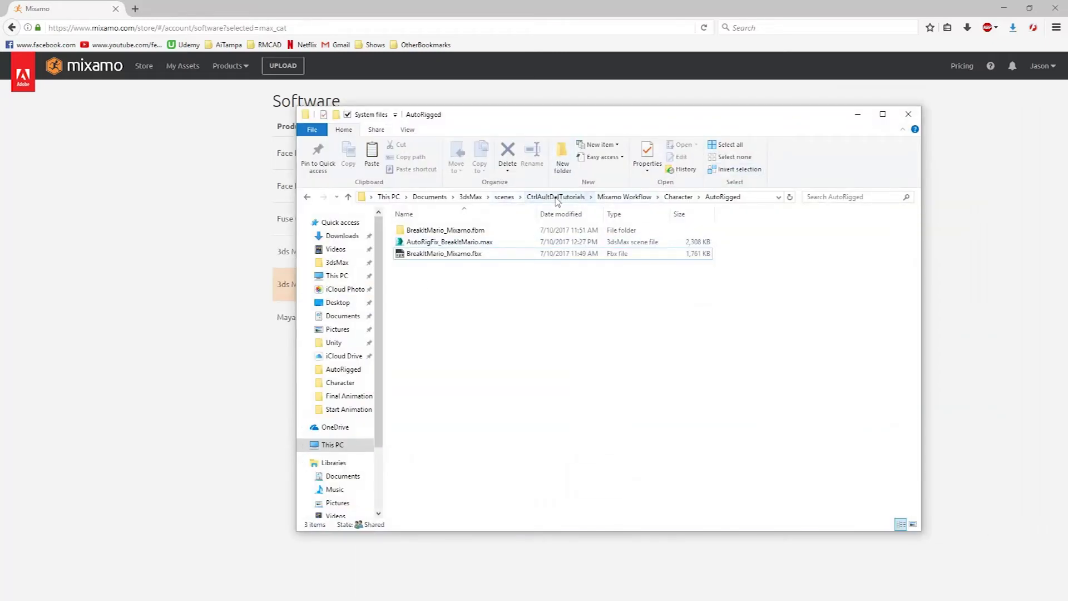
{"action": "left_click", "coordinate": [630, 198]}
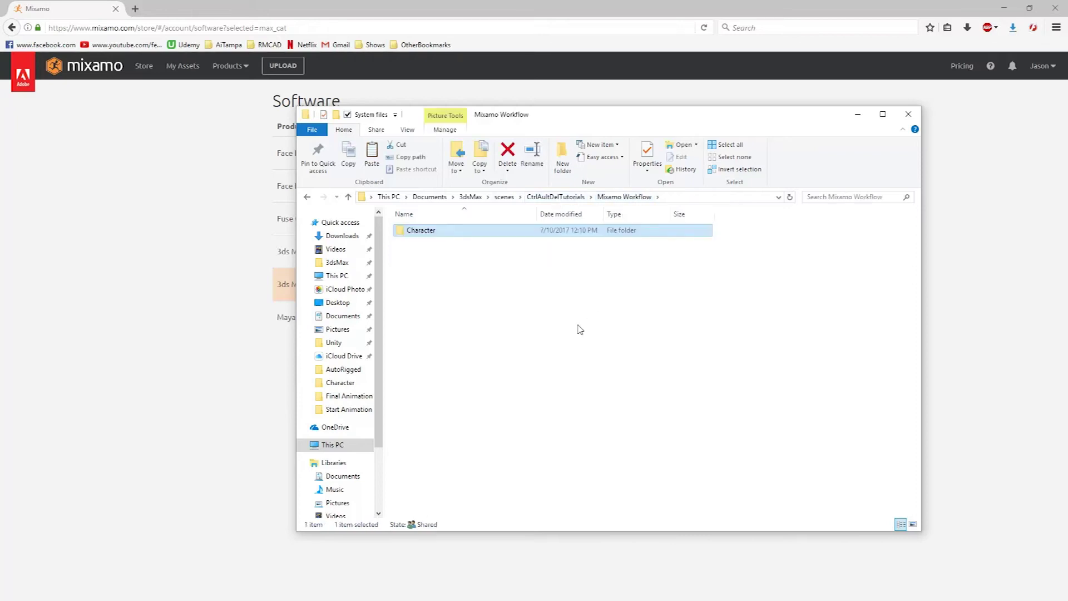
{"action": "right_click", "coordinate": [460, 300]}
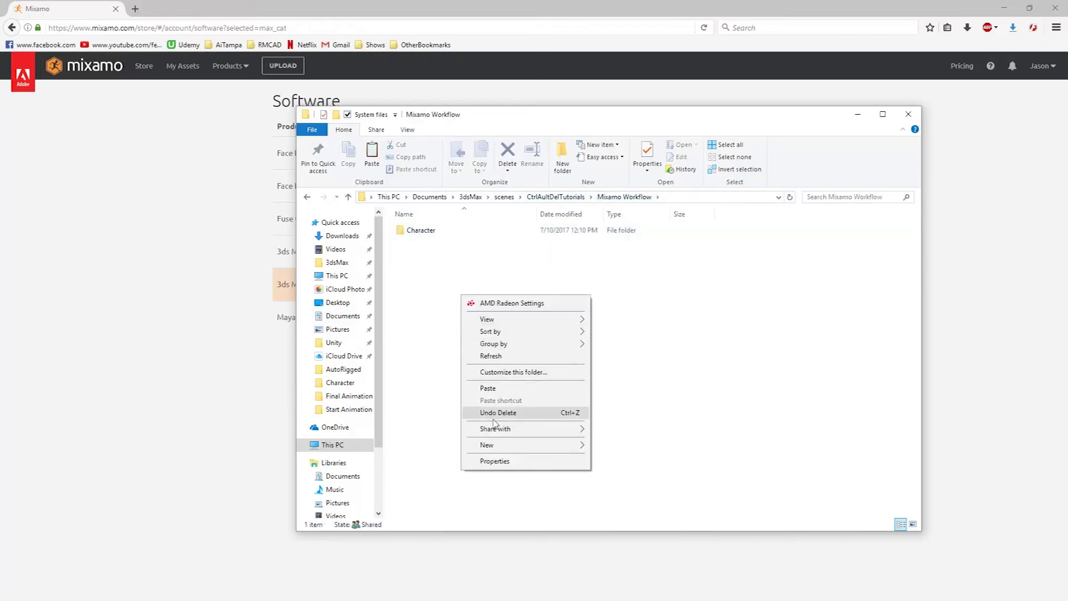
{"action": "left_click", "coordinate": [503, 387]}
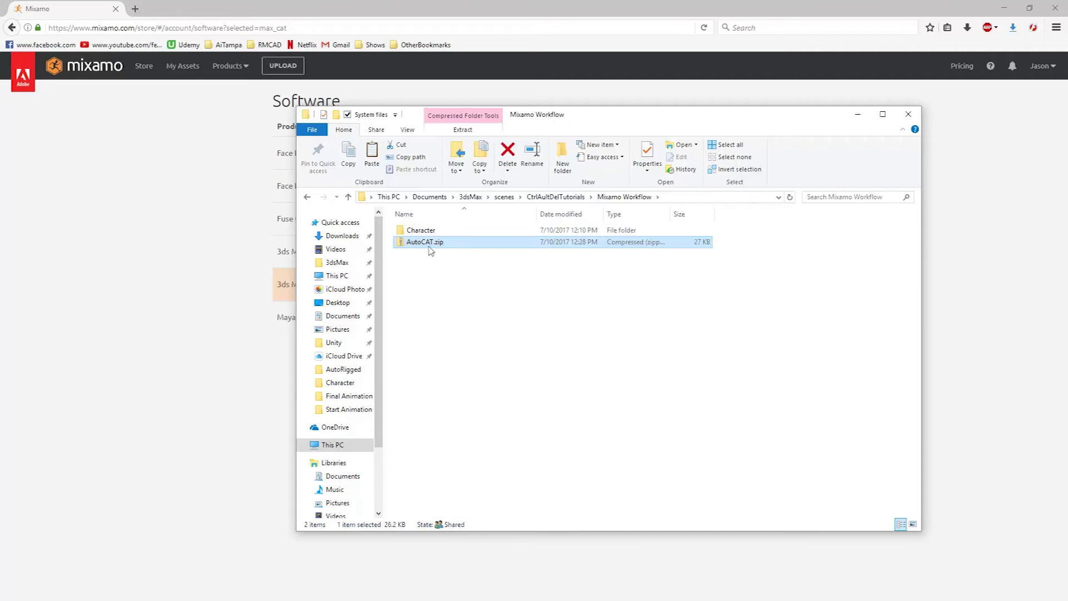
- Extract AutoCAT.zip into the Mixamo Workflow folder with 7-Zip and delete the zip archive
{"action": "right_click", "coordinate": [430, 248]}
{"action": "mouse_move", "coordinate": [456, 293]}
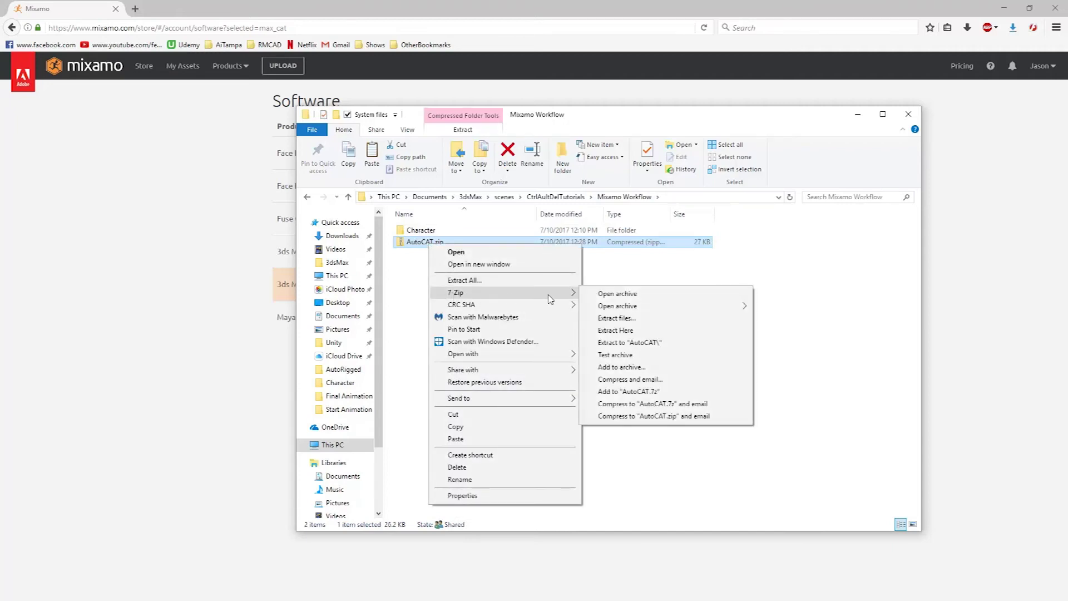
{"action": "left_click", "coordinate": [629, 332]}
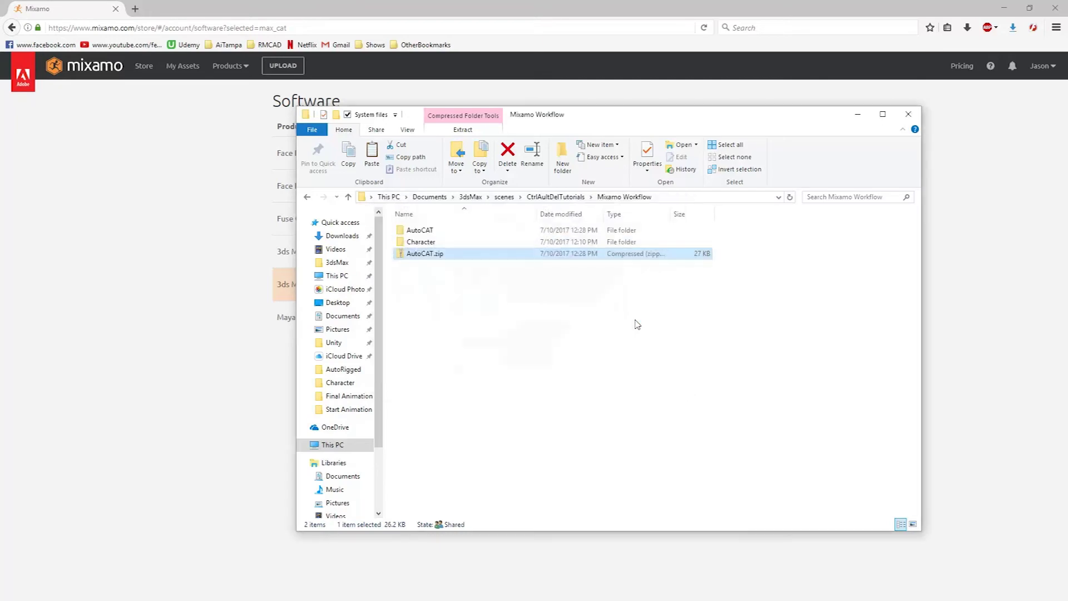
{"action": "left_click", "coordinate": [461, 305]}
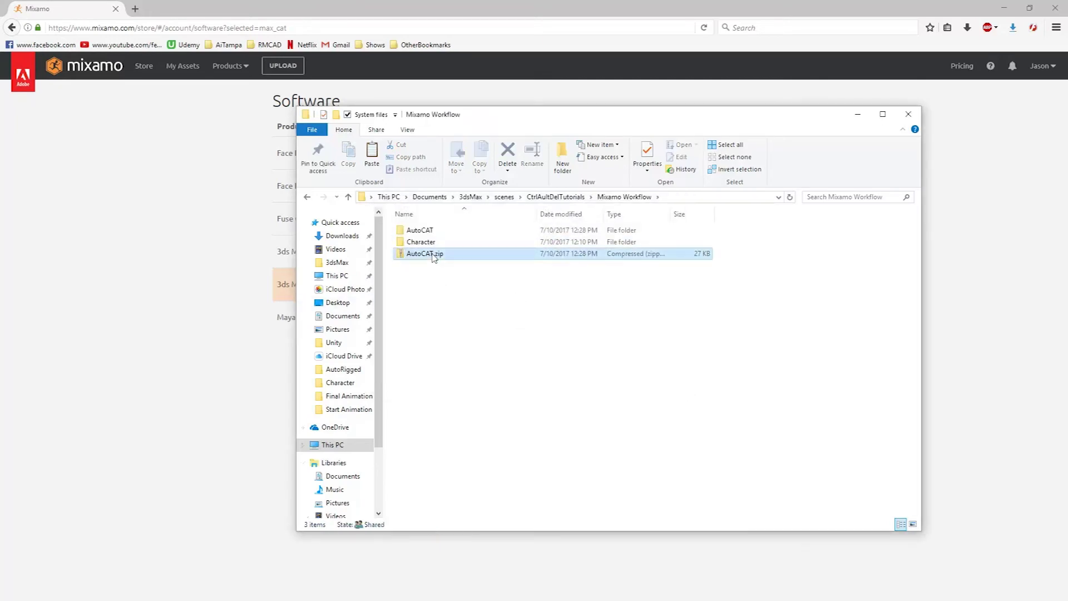
{"action": "left_click", "coordinate": [433, 254]}
{"action": "key", "text": "Delete"}
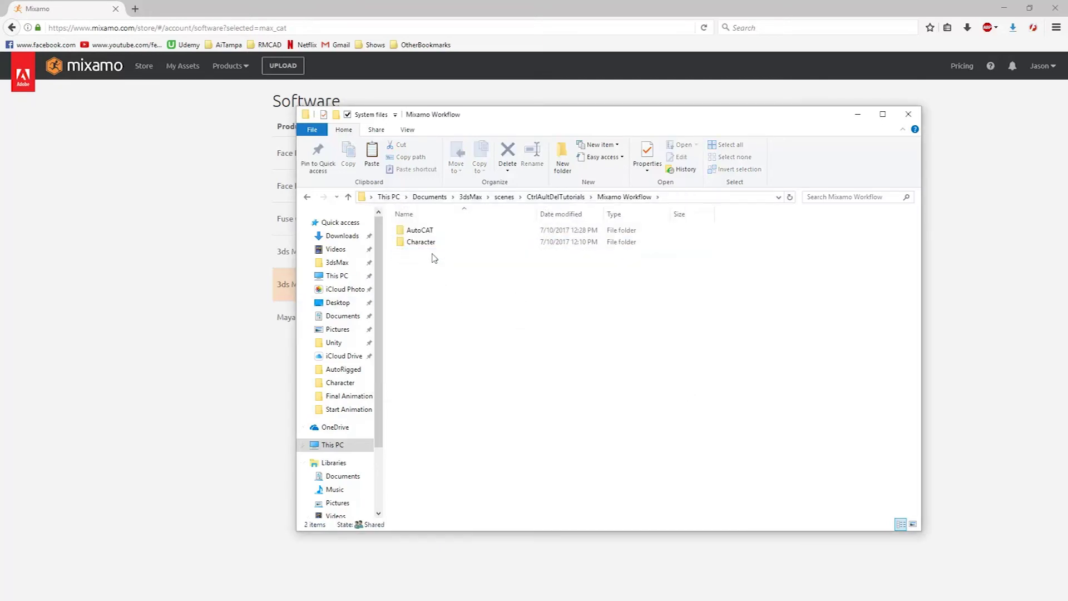
{"action": "left_click", "coordinate": [242, 212]}
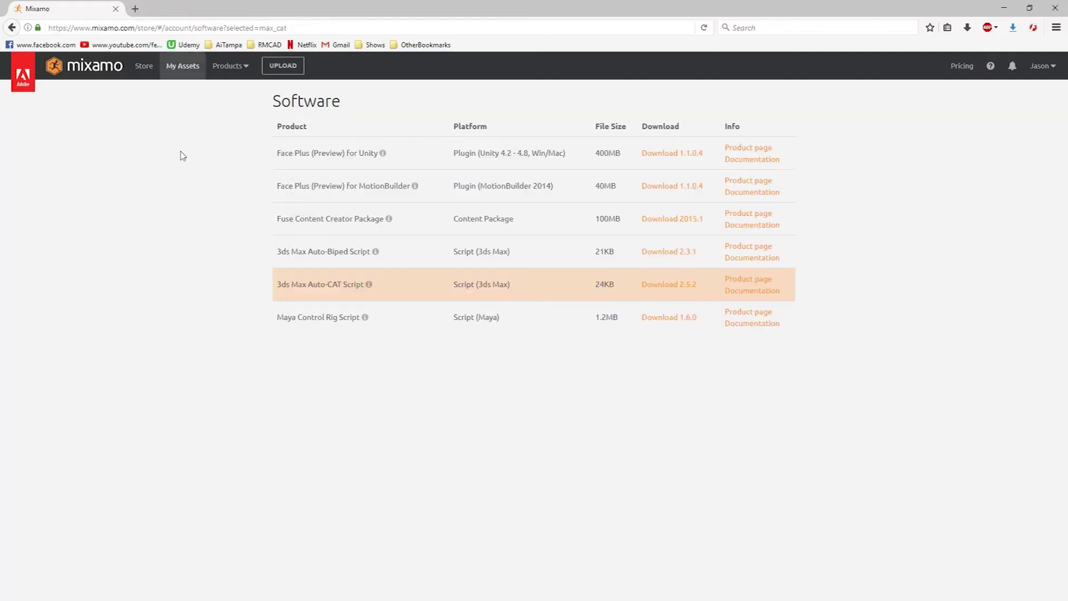
{"action": "left_click", "coordinate": [295, 29]}
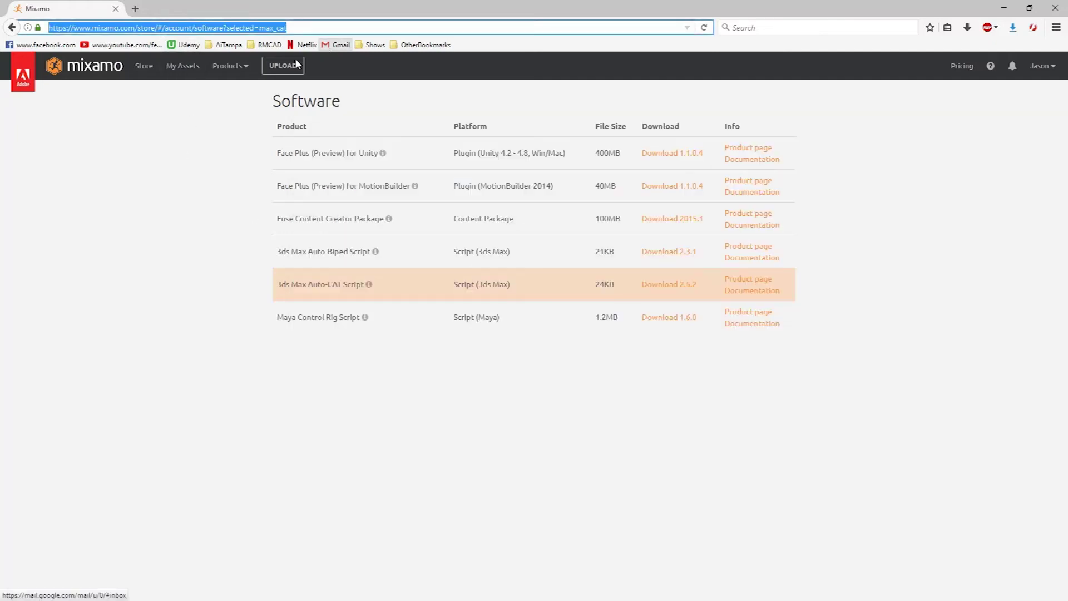
{"action": "left_click", "coordinate": [198, 174]}
{"action": "left_click", "coordinate": [228, 67]}
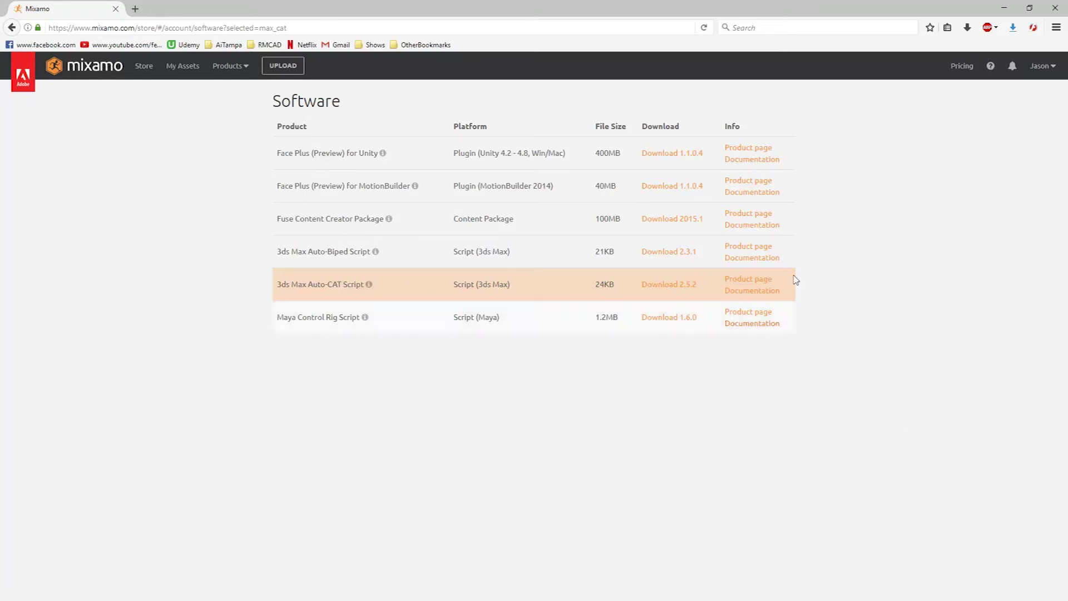
- Minimize the browser and open the extracted AutoCAT folder in File Explorer
{"action": "left_click", "coordinate": [1004, 8]}
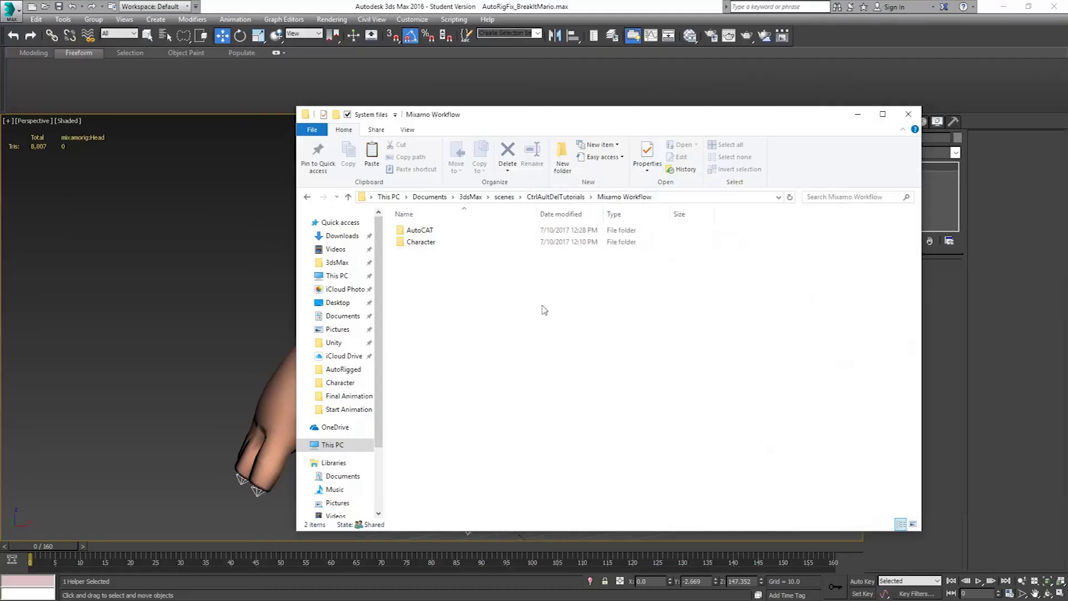
{"action": "double_click", "coordinate": [420, 230]}
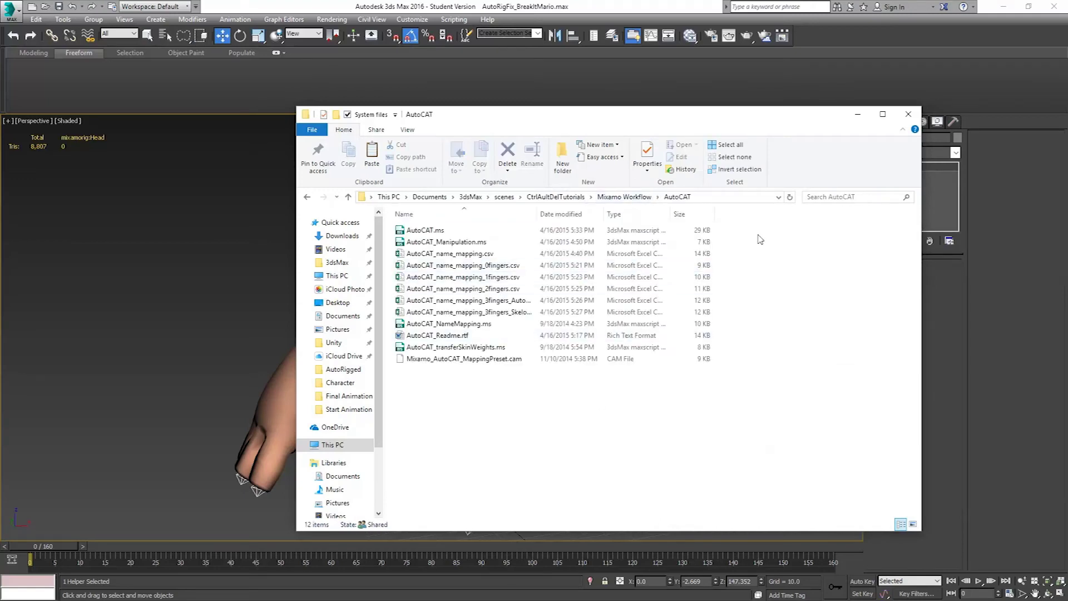
- Close the folder window, open AutoCAT.ms from the AutoCAT folder in the script editor, look through its code and close it
{"action": "left_click", "coordinate": [908, 114]}
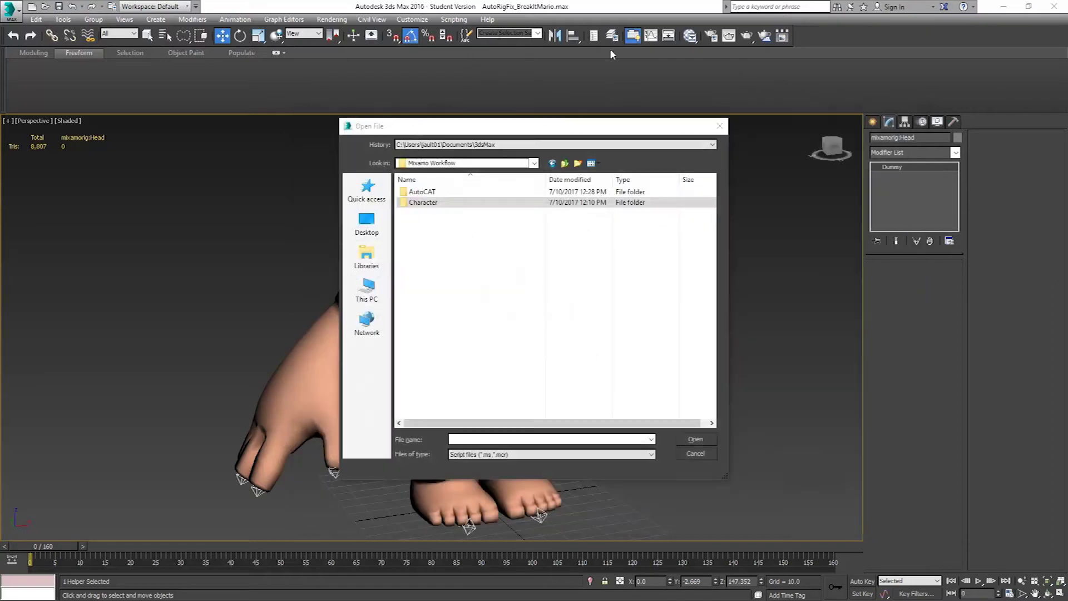
{"action": "double_click", "coordinate": [426, 193]}
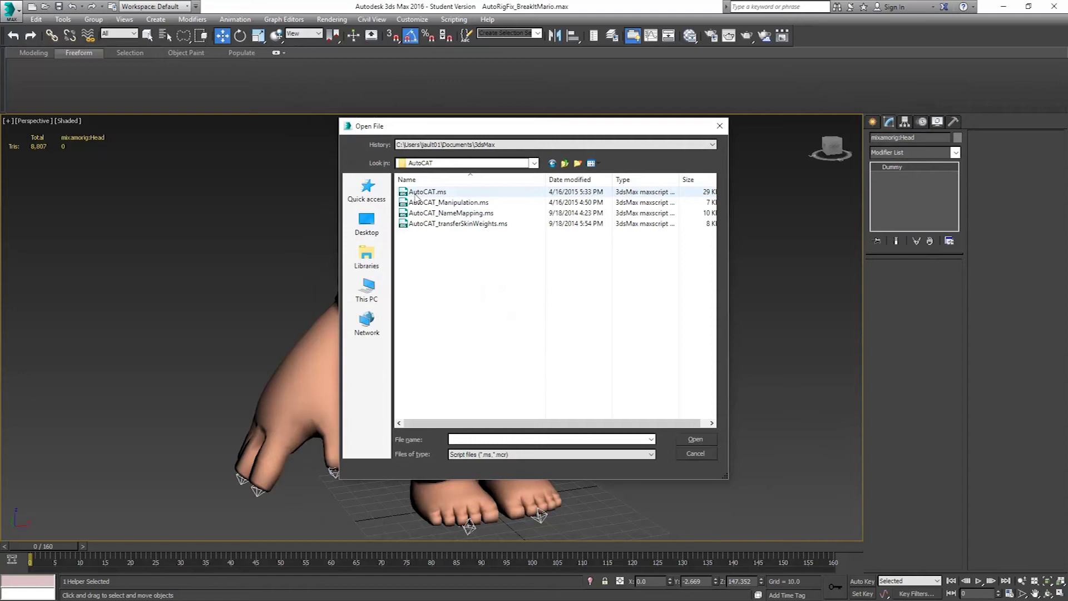
{"action": "left_click", "coordinate": [437, 193]}
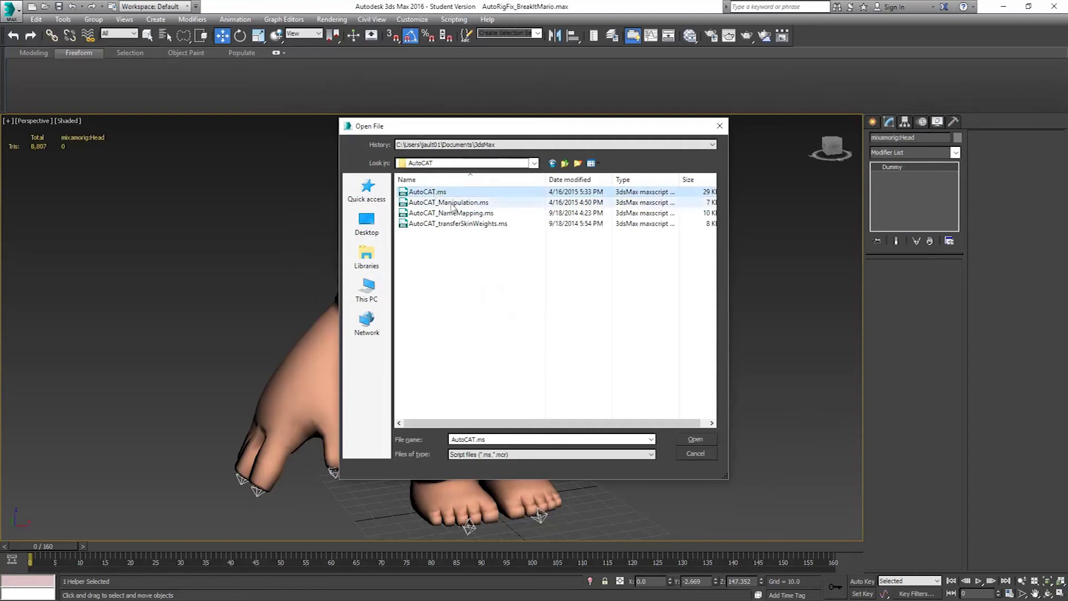
{"action": "left_click", "coordinate": [703, 439]}
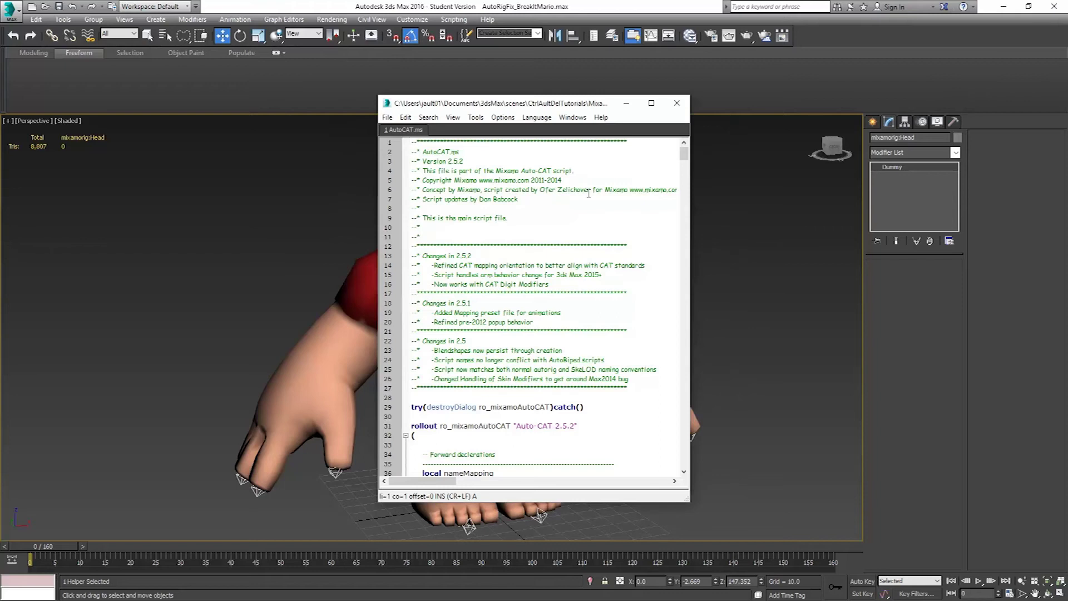
{"action": "scroll", "coordinate": [588, 194], "scroll_direction": "down", "scroll_amount": 7}
{"action": "scroll", "coordinate": [538, 405], "scroll_direction": "up", "scroll_amount": 7}
{"action": "left_click", "coordinate": [677, 103]}
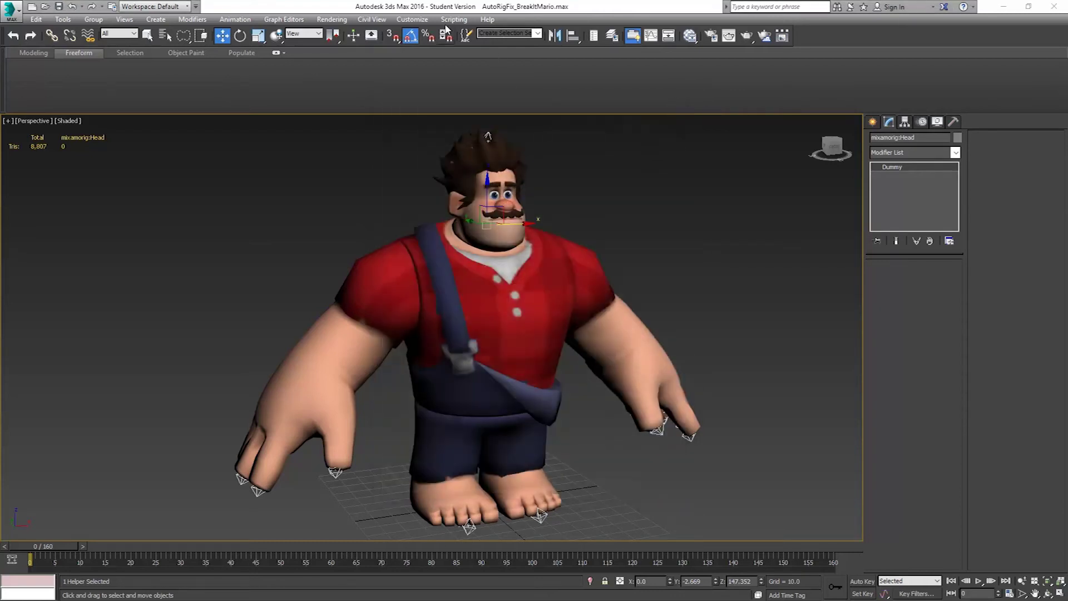
- Start the Run Script command and browse to the Mixamo Workflow folder under Documents, 3dsMax, scenes, CtrlAultDelTutorials
{"action": "left_click", "coordinate": [453, 19]}
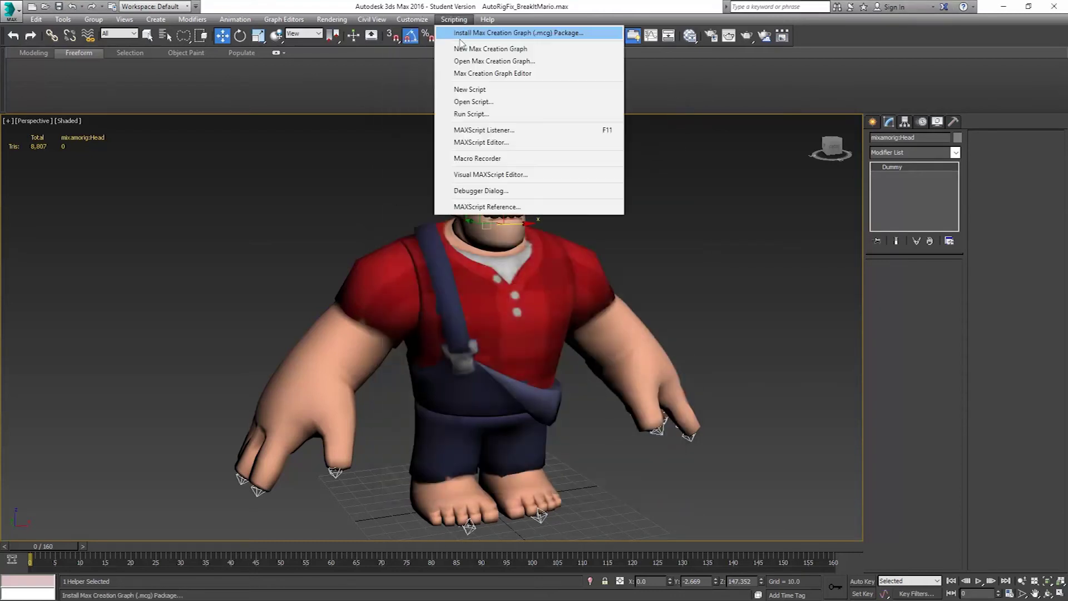
{"action": "left_click", "coordinate": [498, 114]}
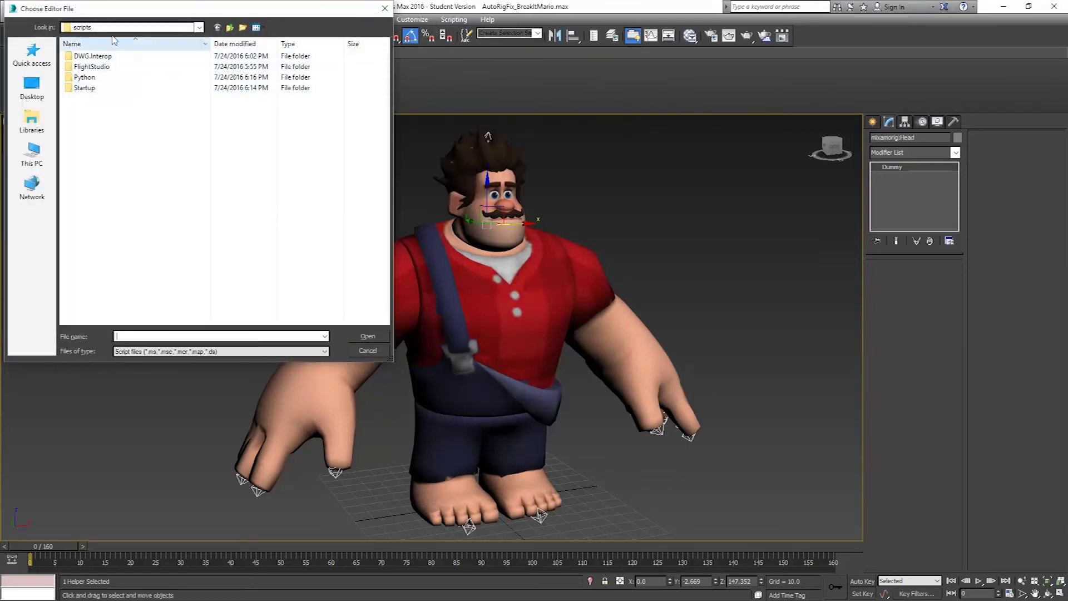
{"action": "left_click", "coordinate": [232, 29]}
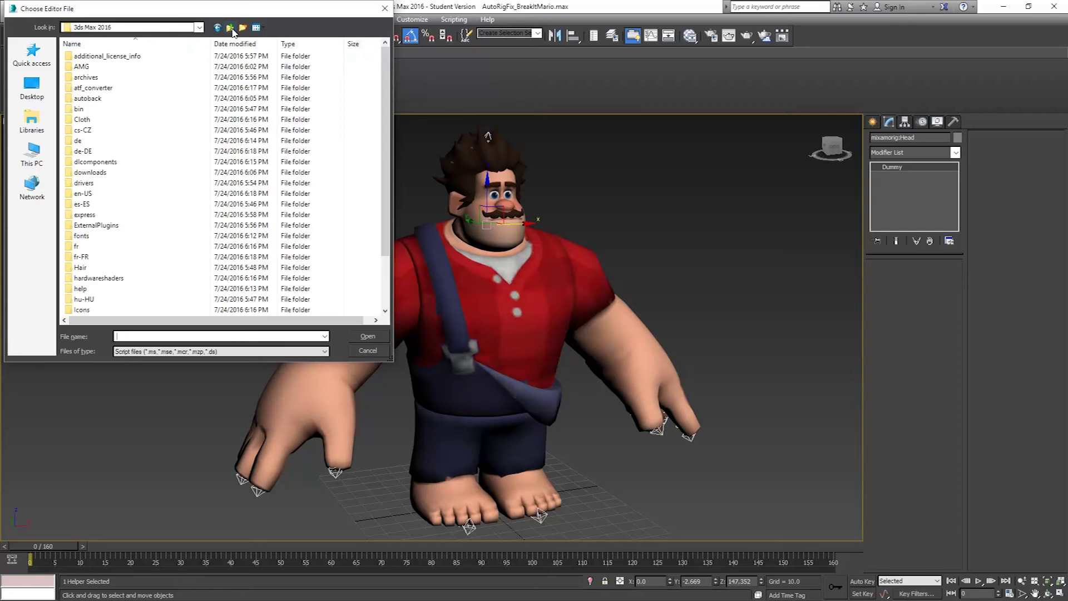
{"action": "left_click", "coordinate": [37, 121]}
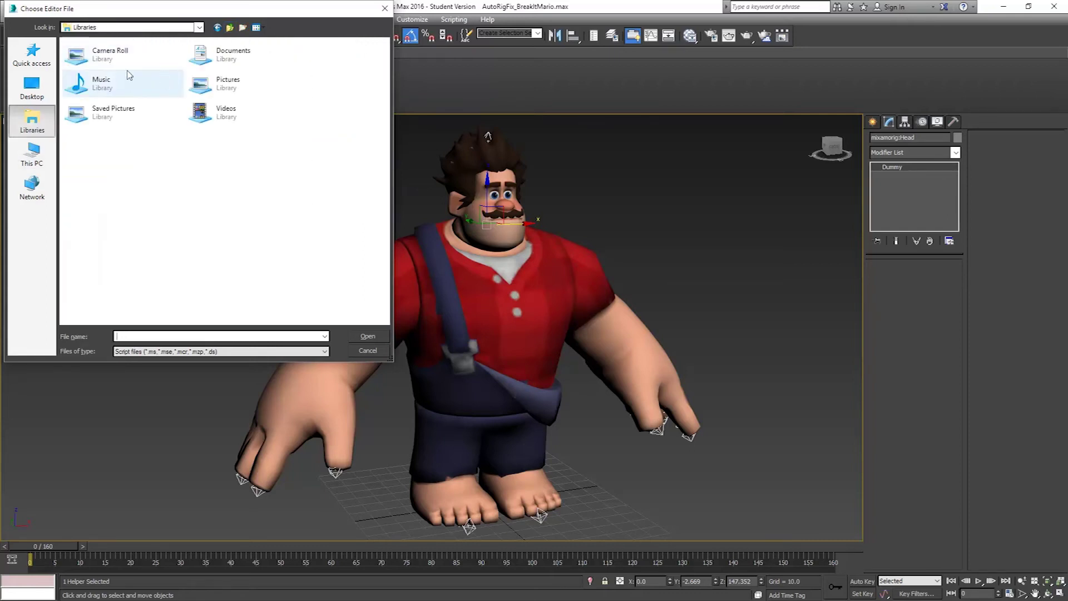
{"action": "double_click", "coordinate": [222, 56]}
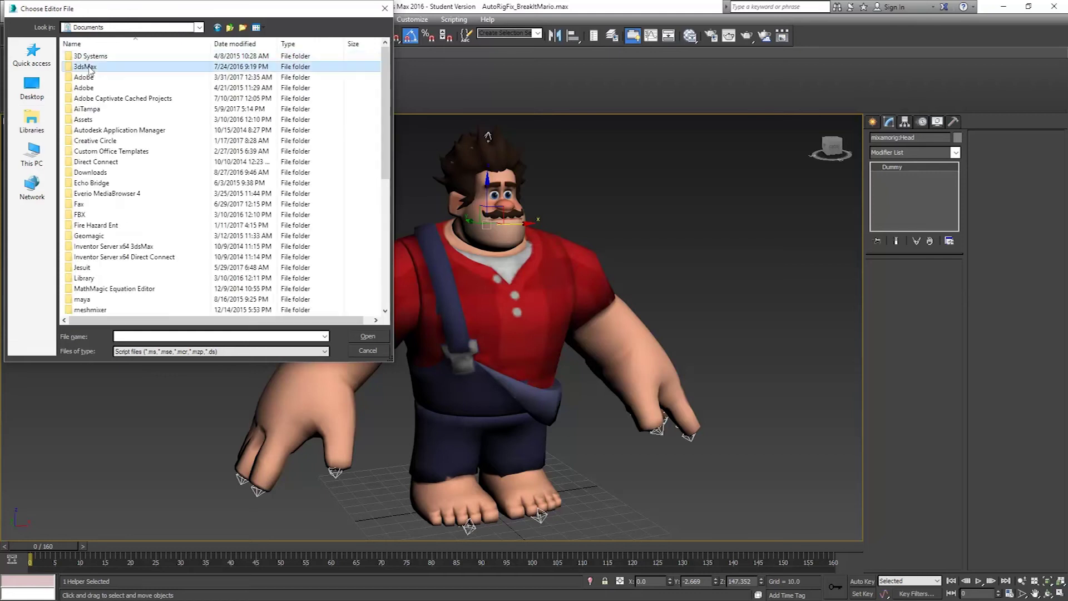
{"action": "double_click", "coordinate": [89, 66]}
{"action": "double_click", "coordinate": [86, 203]}
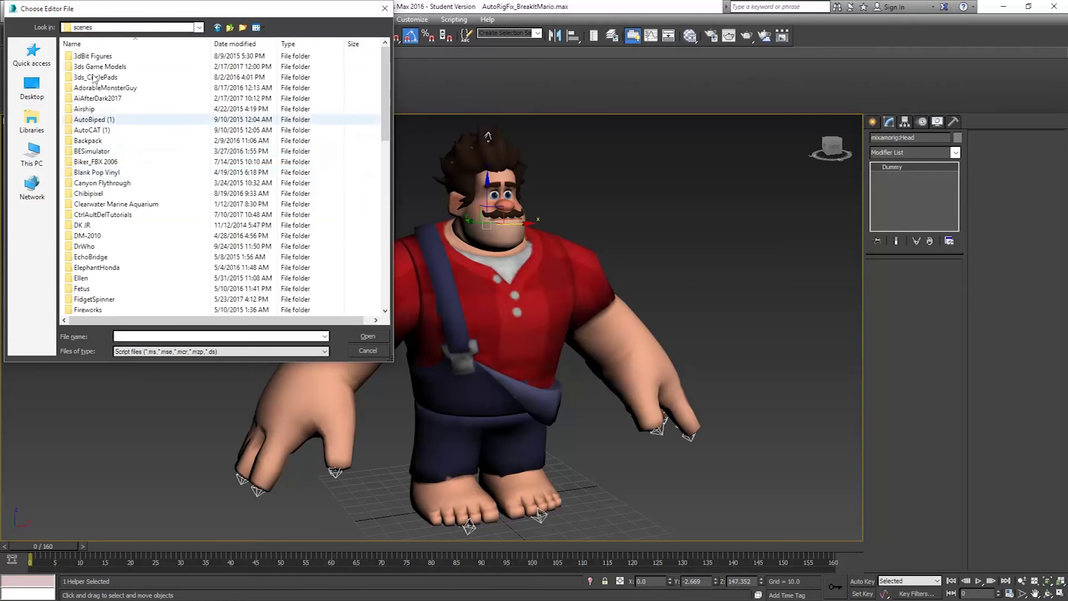
{"action": "double_click", "coordinate": [103, 214]}
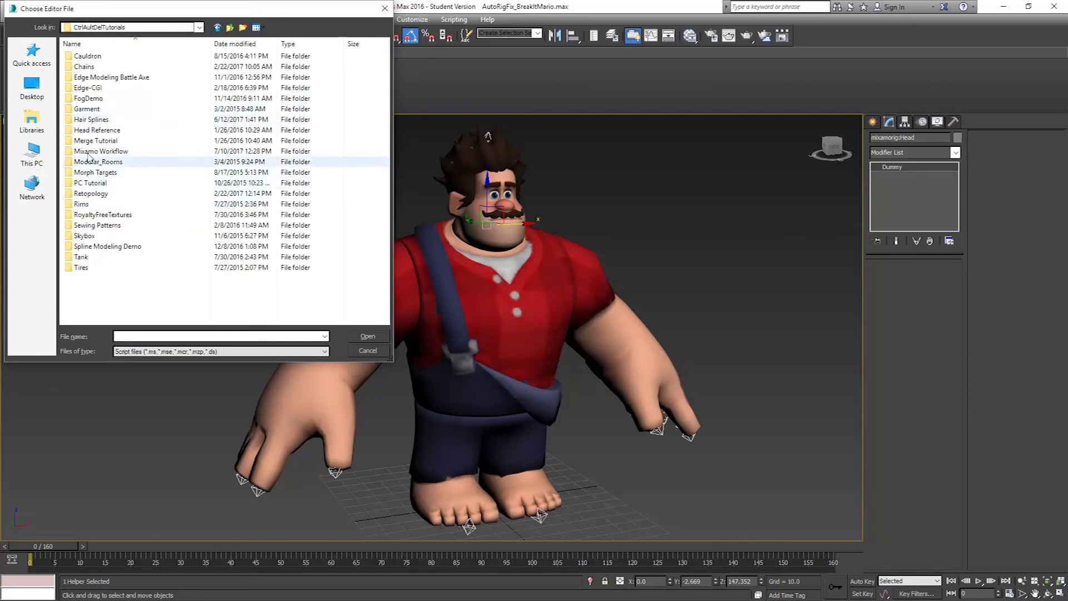
{"action": "double_click", "coordinate": [94, 161]}
- Run AutoCAT.ms from the AutoCAT folder, create the CAT rig with it and close the Auto-CAT 2.5.2 dialog
{"action": "double_click", "coordinate": [92, 56]}
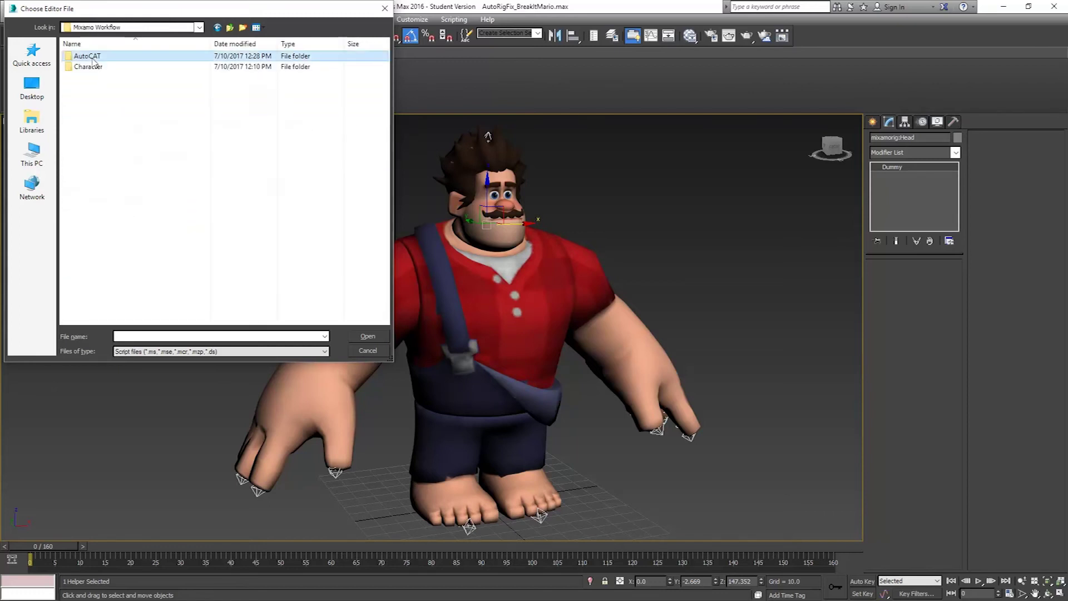
{"action": "left_click", "coordinate": [92, 56]}
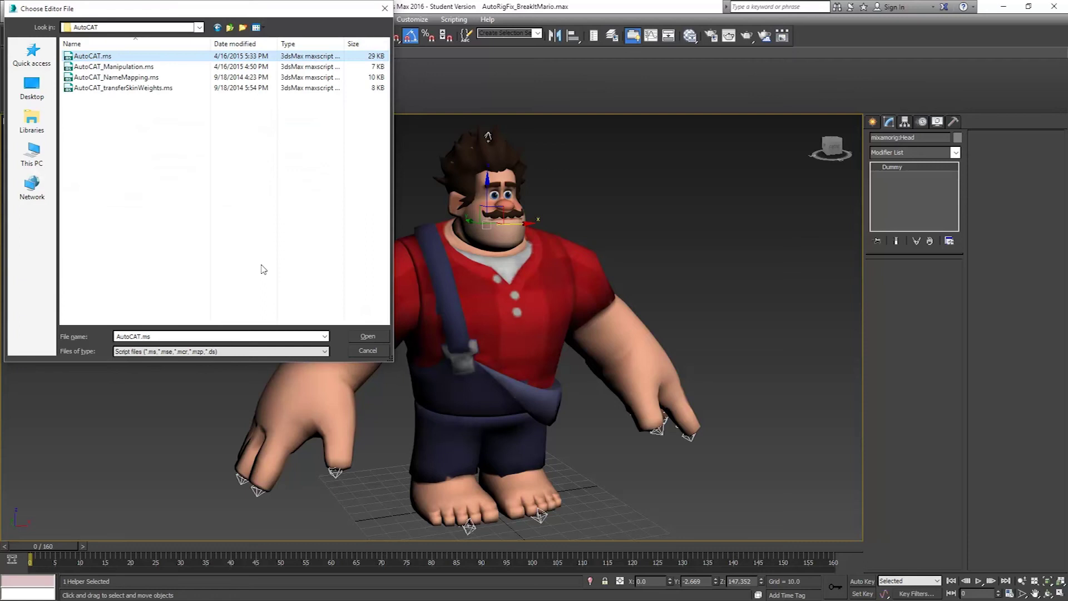
{"action": "left_click", "coordinate": [356, 336]}
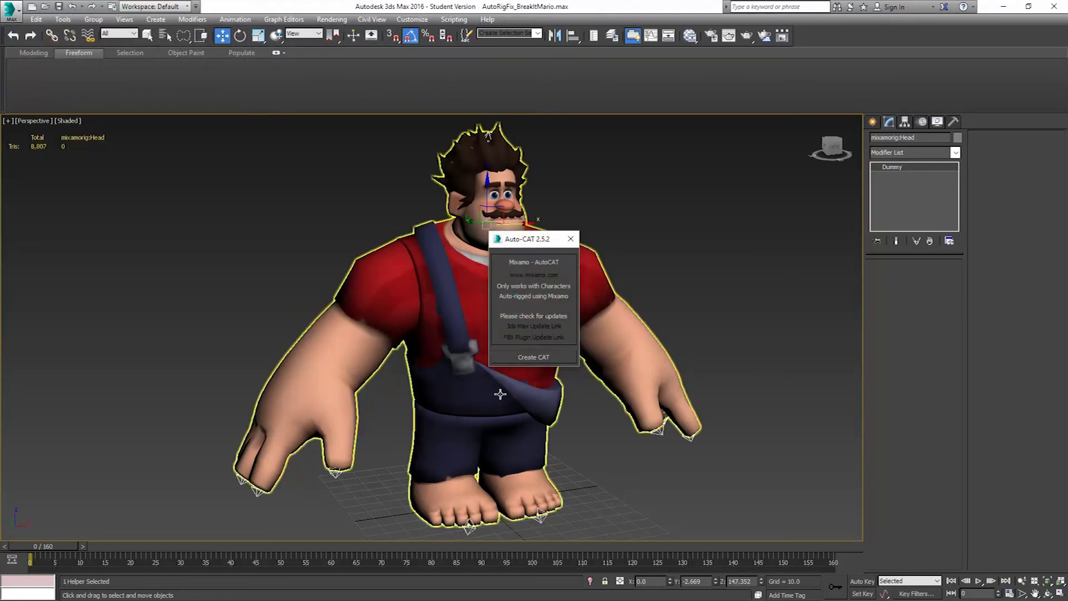
{"action": "left_click", "coordinate": [542, 359]}
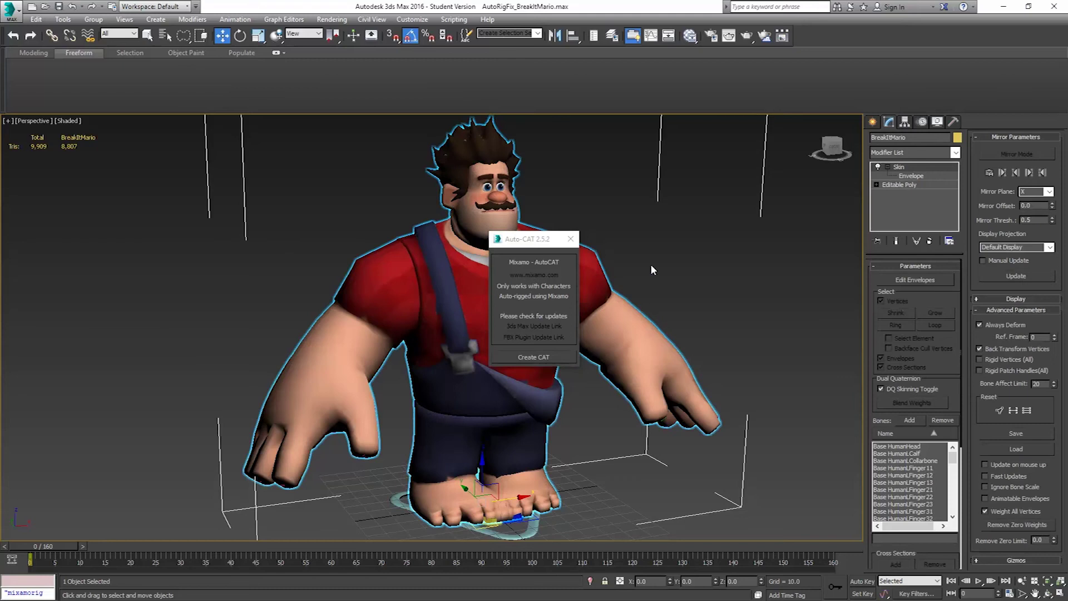
{"action": "left_click", "coordinate": [570, 239]}
- Hide the BreakItMario mesh and examine the generated CAT skeleton in shaded view from several angles
{"action": "key", "text": "F3"}
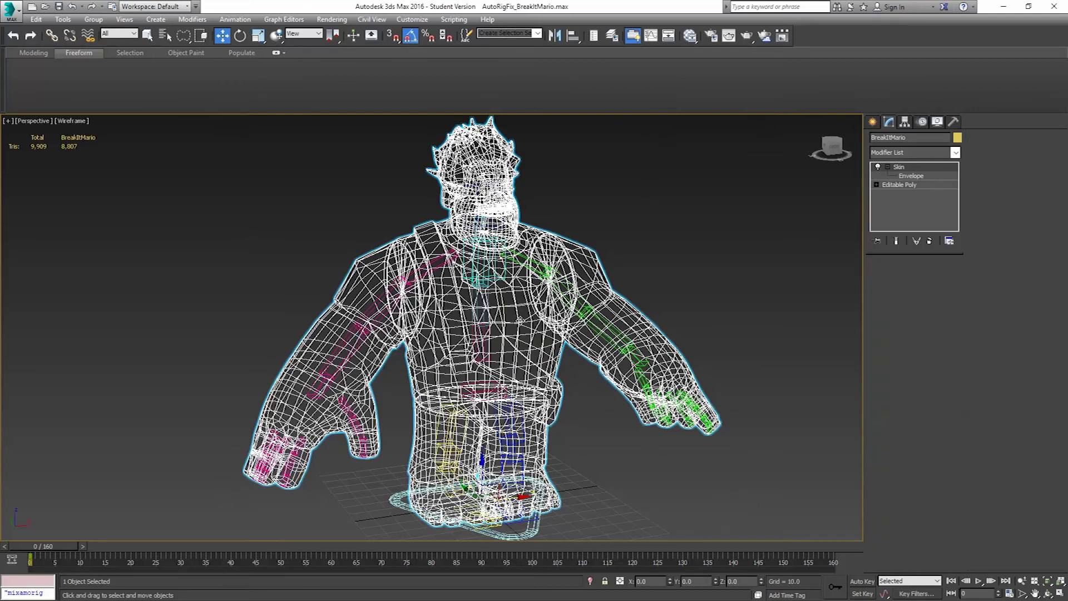
{"action": "right_click", "coordinate": [518, 318]}
{"action": "left_click", "coordinate": [546, 288]}
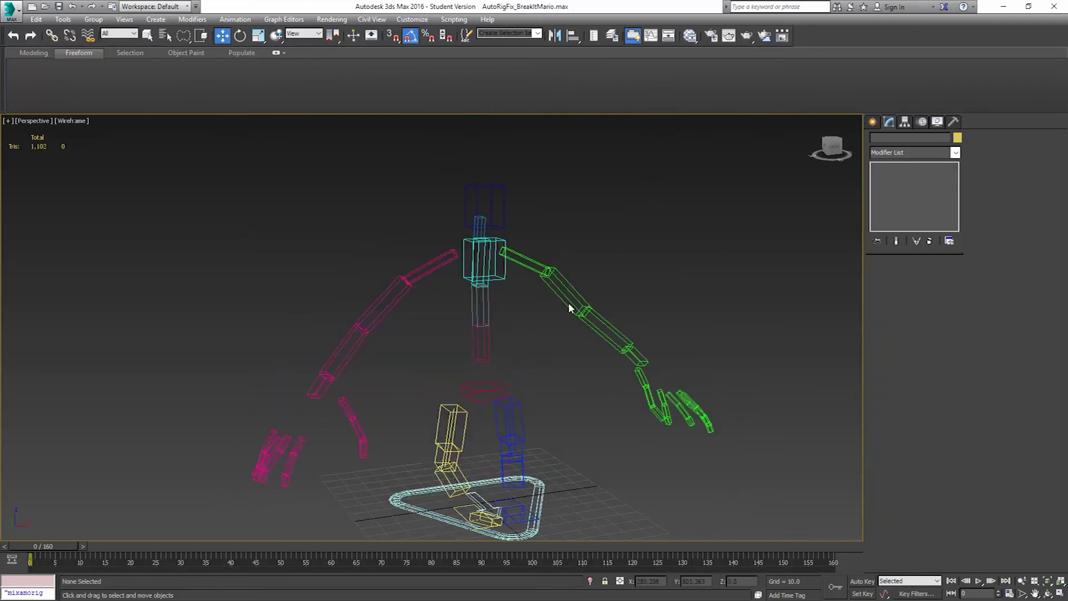
{"action": "key", "text": "F3"}
{"action": "middle_click_drag", "start_coordinate": [599, 366], "coordinate": [575, 390], "text": "alt"}
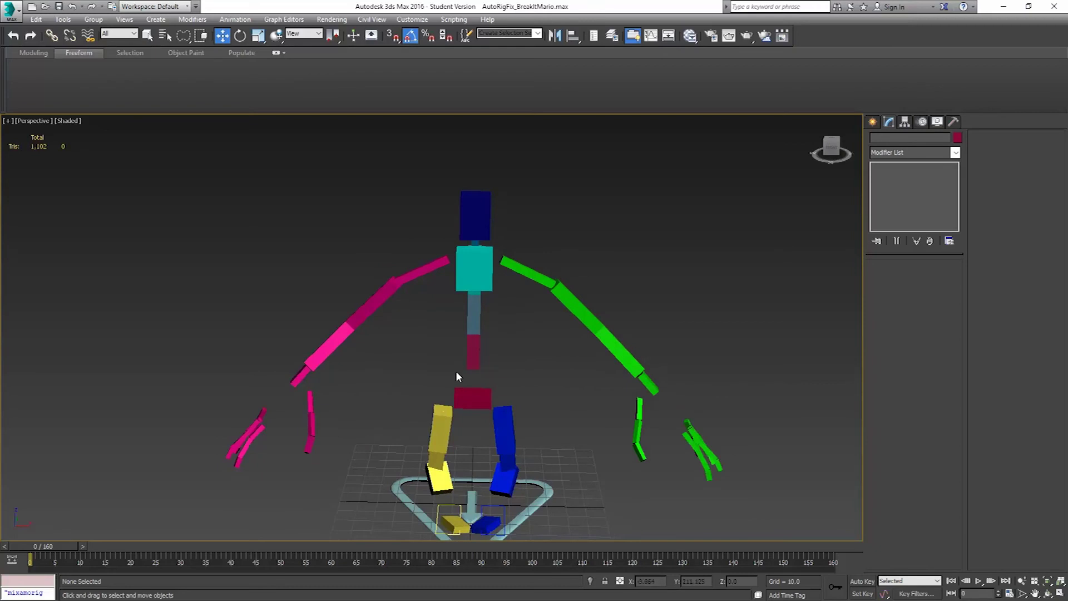
{"action": "middle_click_drag", "start_coordinate": [456, 376], "coordinate": [513, 417], "text": "alt"}
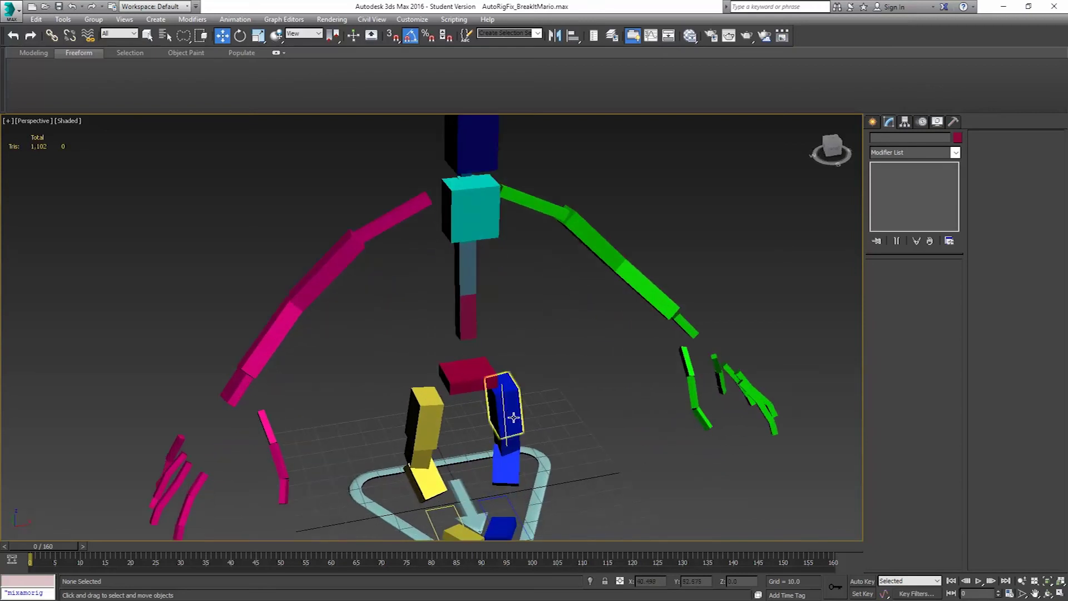
- Examine the CAT foot bones in wireframe and shaded views with the left toe bone selected, and unhide the character mesh
{"action": "key", "text": "F3"}
{"action": "mouse_move", "coordinate": [509, 422]}
{"action": "middle_mouse_down"}
{"action": "mouse_move", "coordinate": [502, 328]}
{"action": "mouse_move", "coordinate": [541, 406]}
{"action": "mouse_move", "coordinate": [506, 429]}
{"action": "middle_mouse_up"}
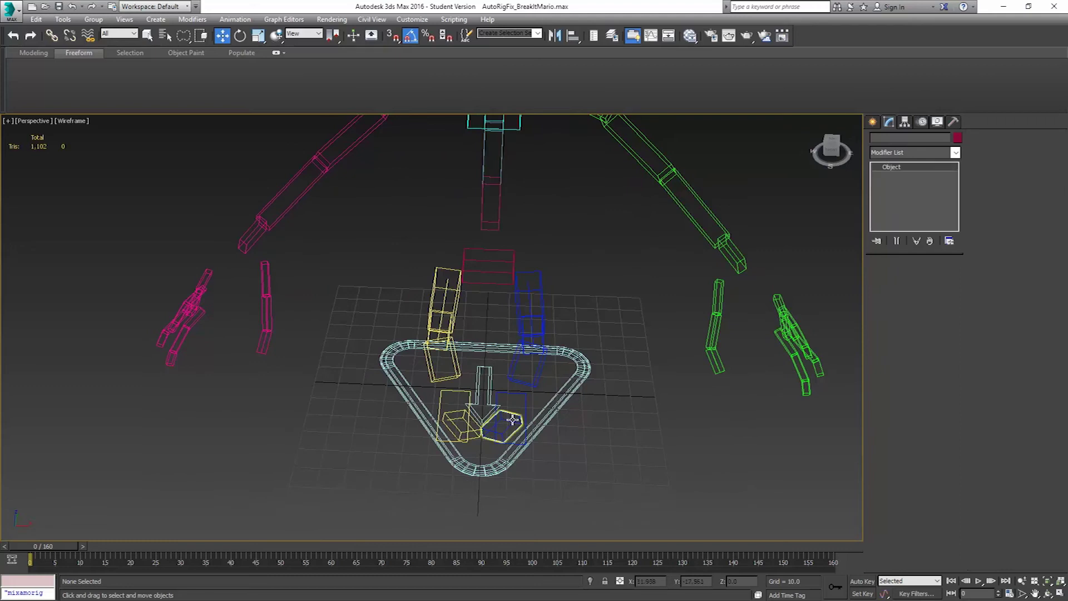
{"action": "left_click", "coordinate": [512, 420]}
{"action": "key", "text": "F3"}
{"action": "middle_click_drag", "start_coordinate": [562, 420], "coordinate": [545, 424], "text": "alt"}
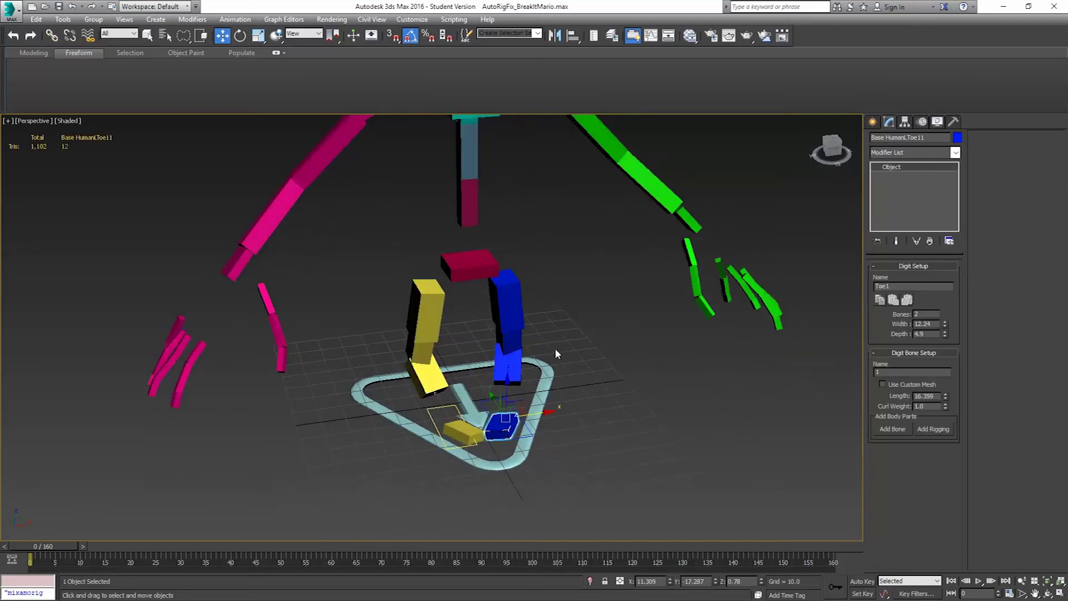
{"action": "right_click", "coordinate": [585, 259]}
{"action": "left_click", "coordinate": [608, 204]}
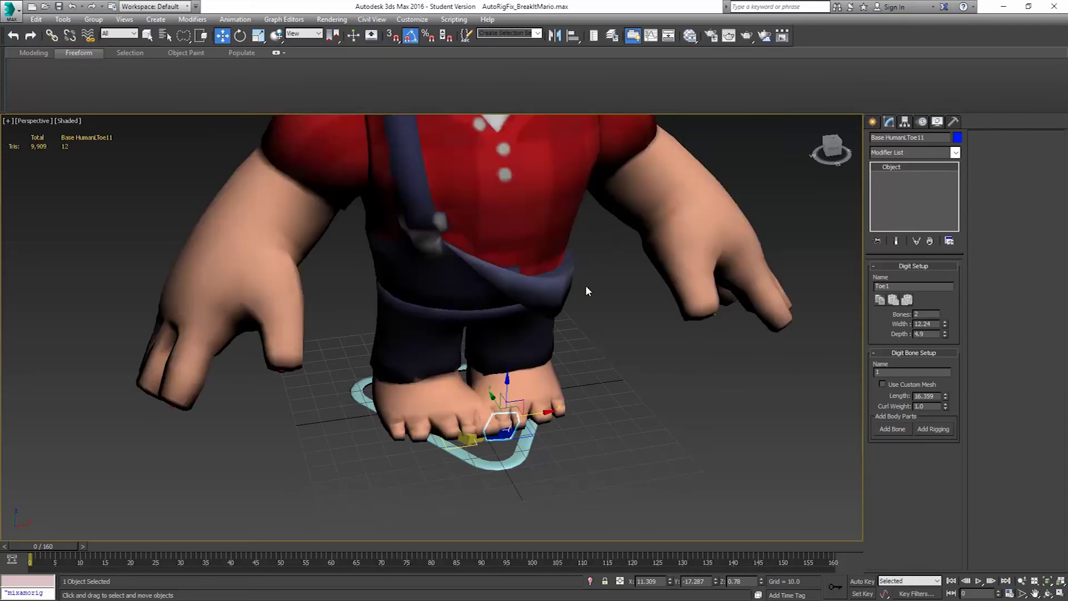
- Select the Base Human CAT parent at the feet and add an absolute animation layer named TPOSE
{"action": "middle_click_drag", "start_coordinate": [569, 375], "coordinate": [517, 384], "text": "alt"}
{"action": "left_click", "coordinate": [475, 459]}
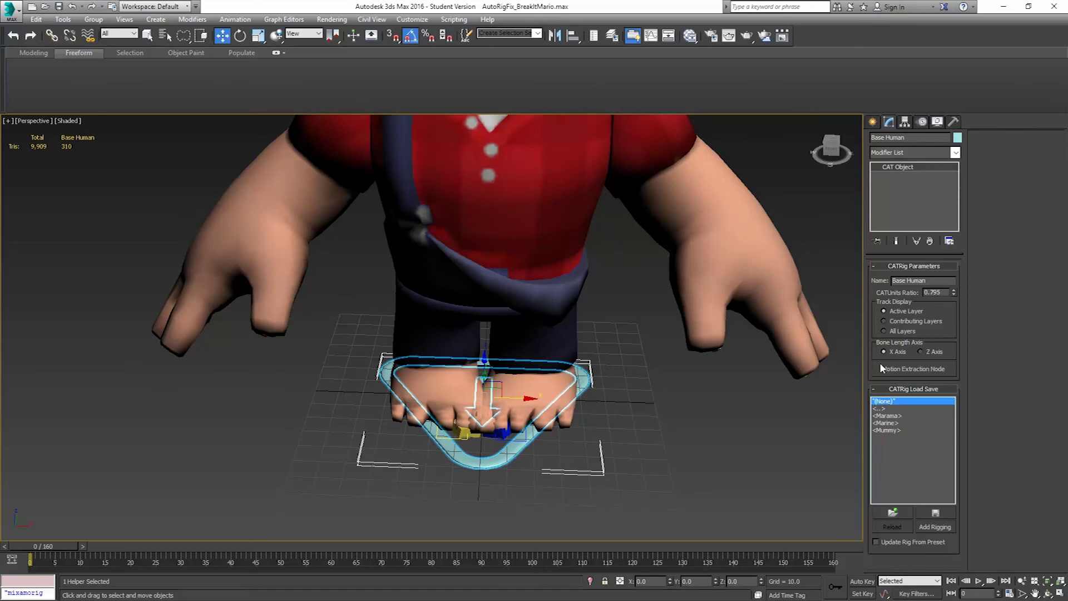
{"action": "left_click", "coordinate": [921, 121]}
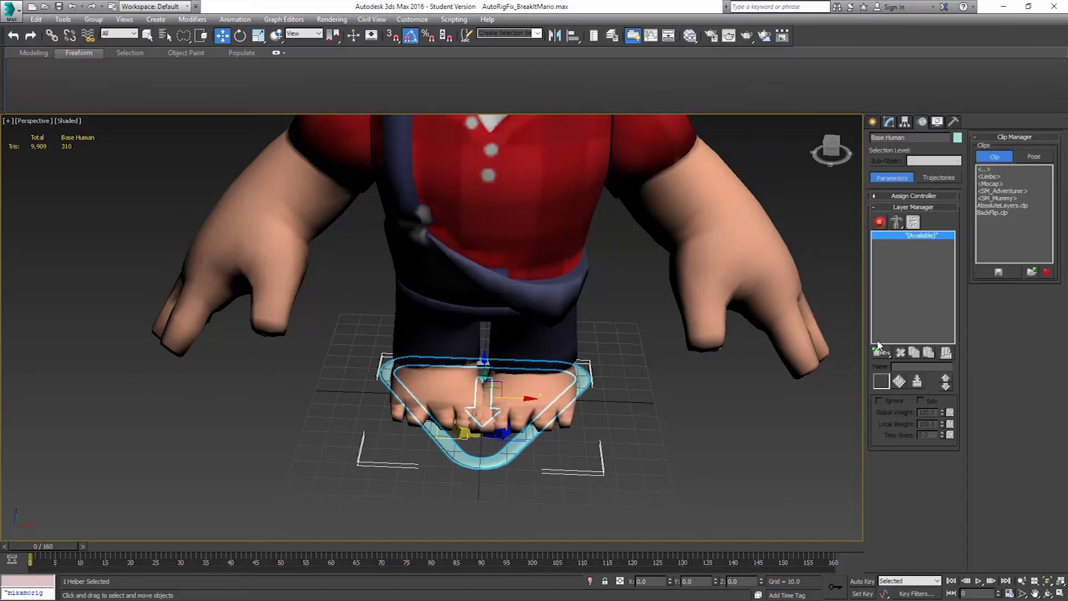
{"action": "left_click", "coordinate": [884, 352]}
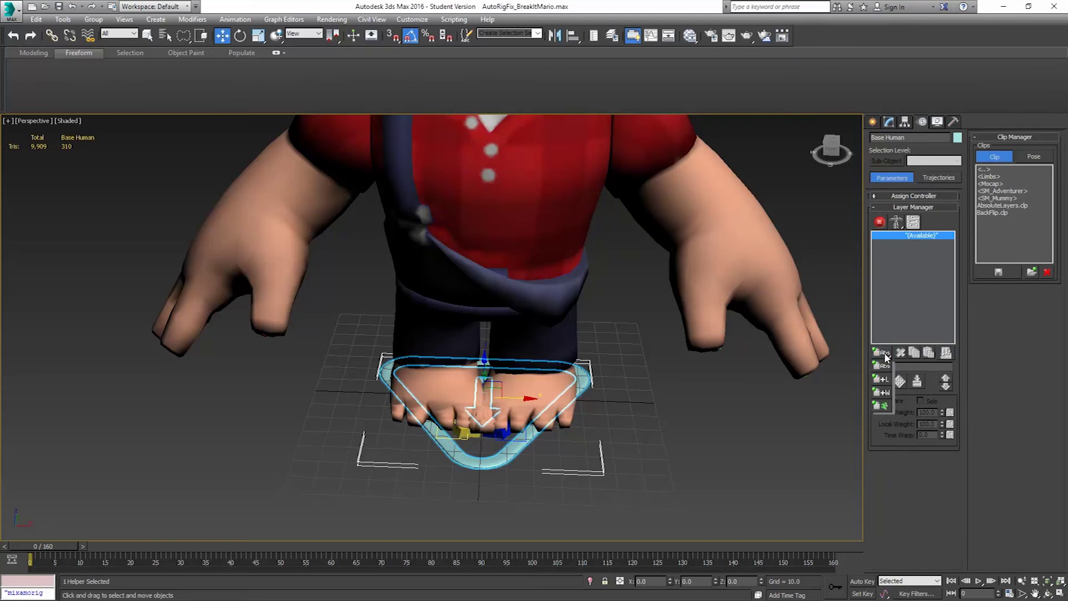
{"action": "left_click_drag", "start_coordinate": [885, 354], "coordinate": [883, 367]}
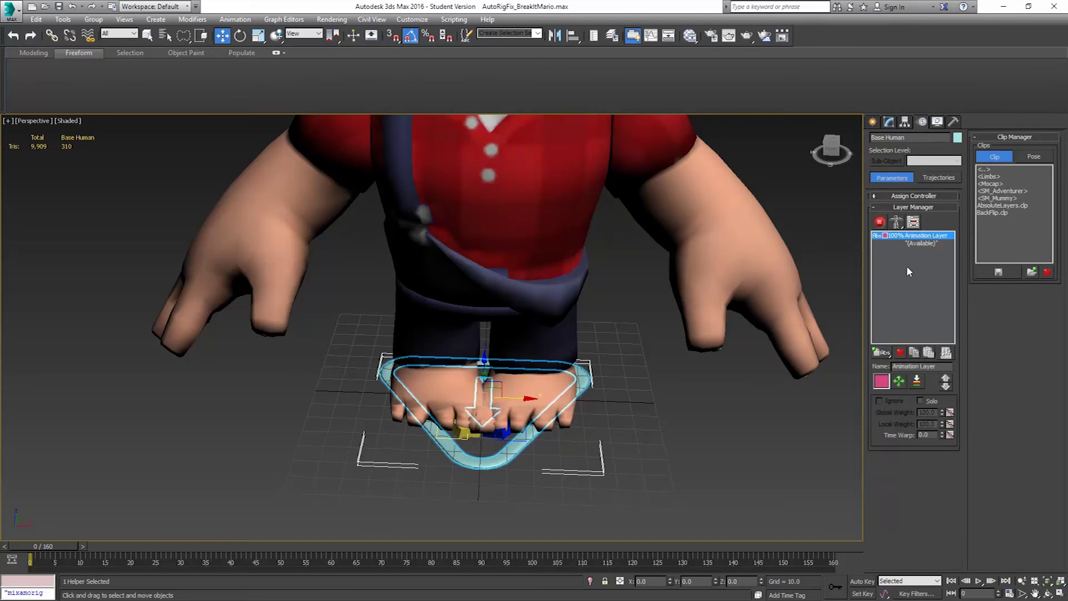
{"action": "left_click", "coordinate": [896, 366]}
{"action": "type", "text": "TPOSE"}
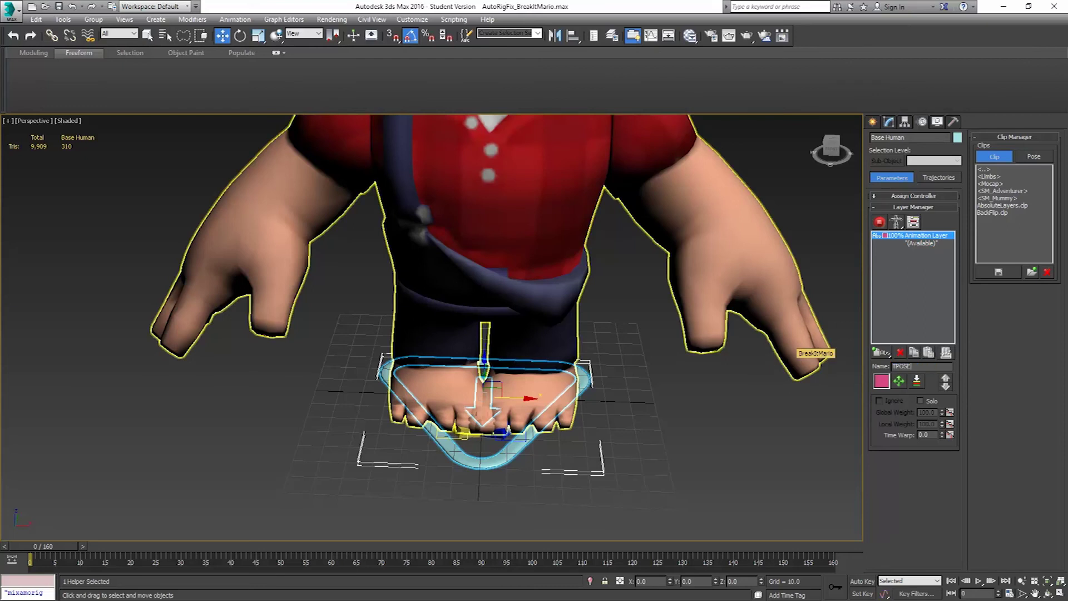
{"action": "key", "text": "Return"}
- Add a second absolute animation layer below TPOSE and name it MixamoAnimation
{"action": "left_click", "coordinate": [919, 243]}
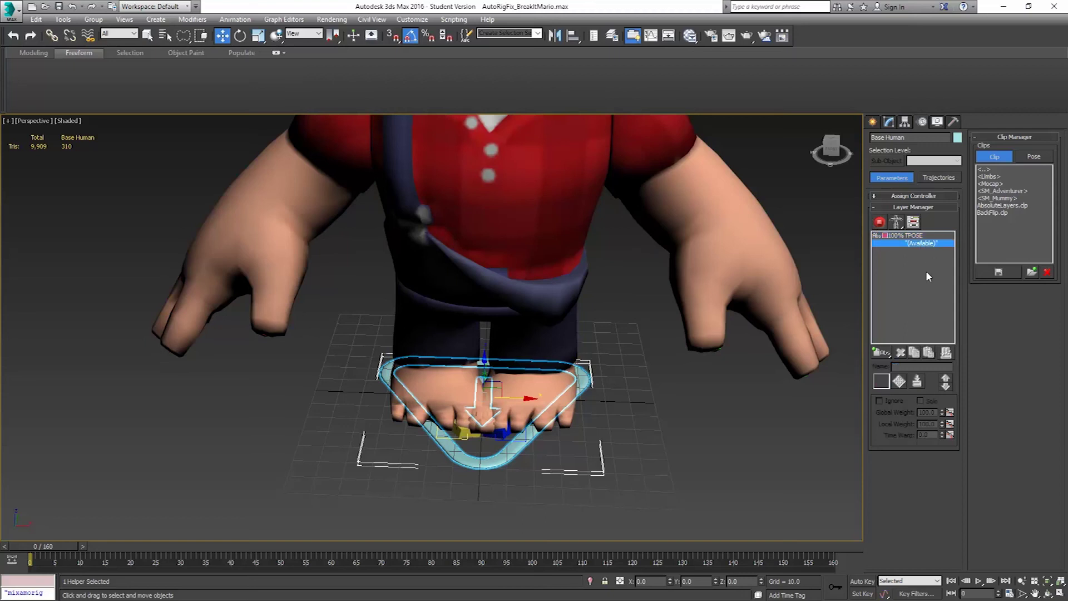
{"action": "left_click", "coordinate": [884, 353]}
{"action": "left_click_drag", "start_coordinate": [884, 354], "coordinate": [882, 368]}
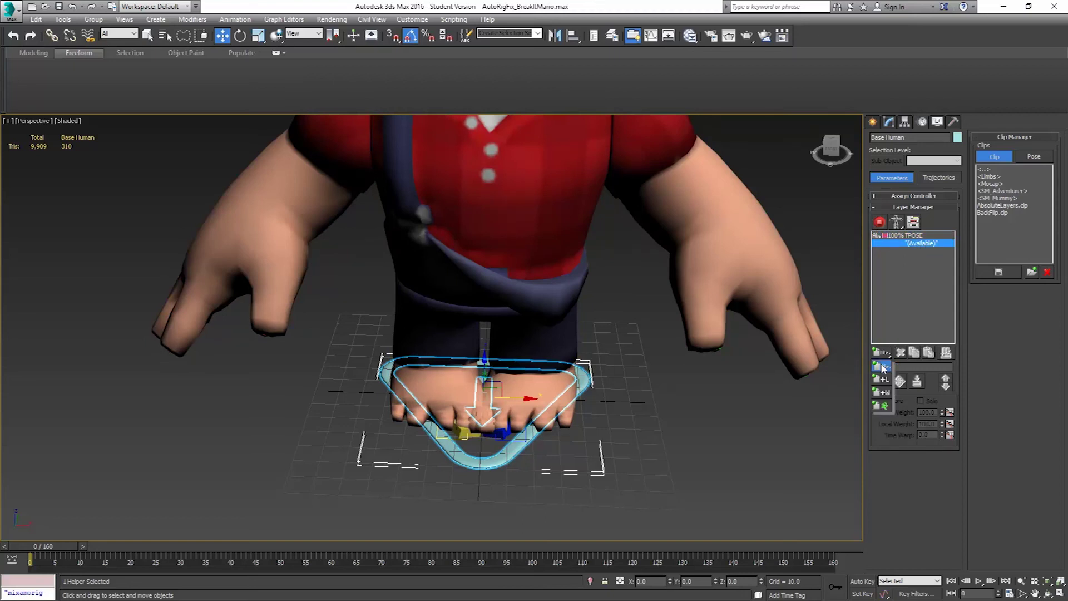
{"action": "left_click_drag", "start_coordinate": [883, 368], "coordinate": [880, 364]}
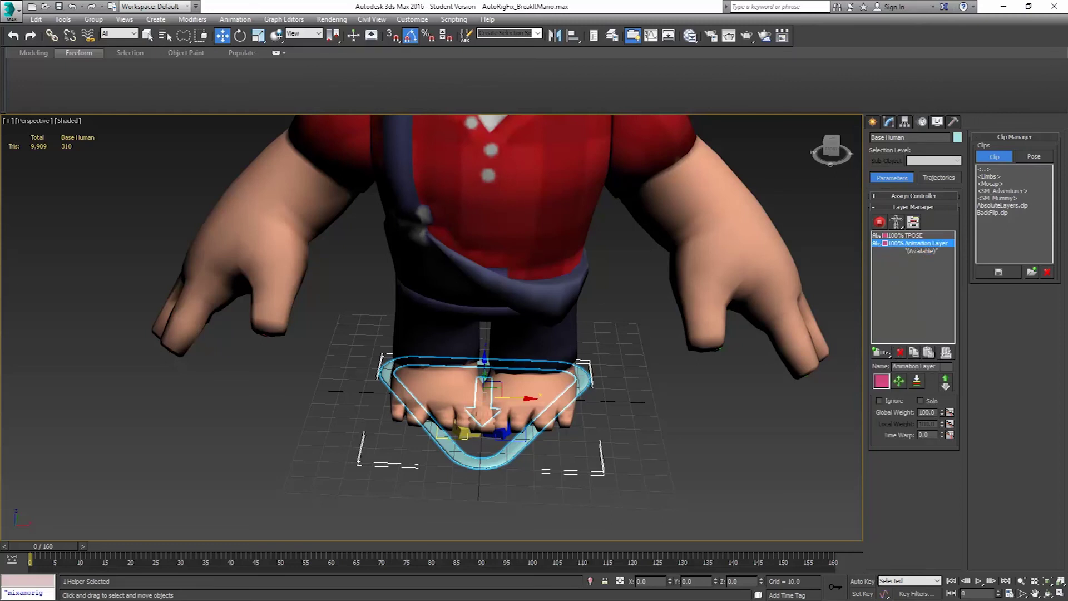
{"action": "left_click", "coordinate": [912, 366]}
{"action": "type", "text": "Mixamo"}
{"action": "key", "text": "Return"}
- Switch the CAT rig from setup mode to animation mode and inspect the bones inside the mesh in wireframe
{"action": "left_click", "coordinate": [879, 223]}
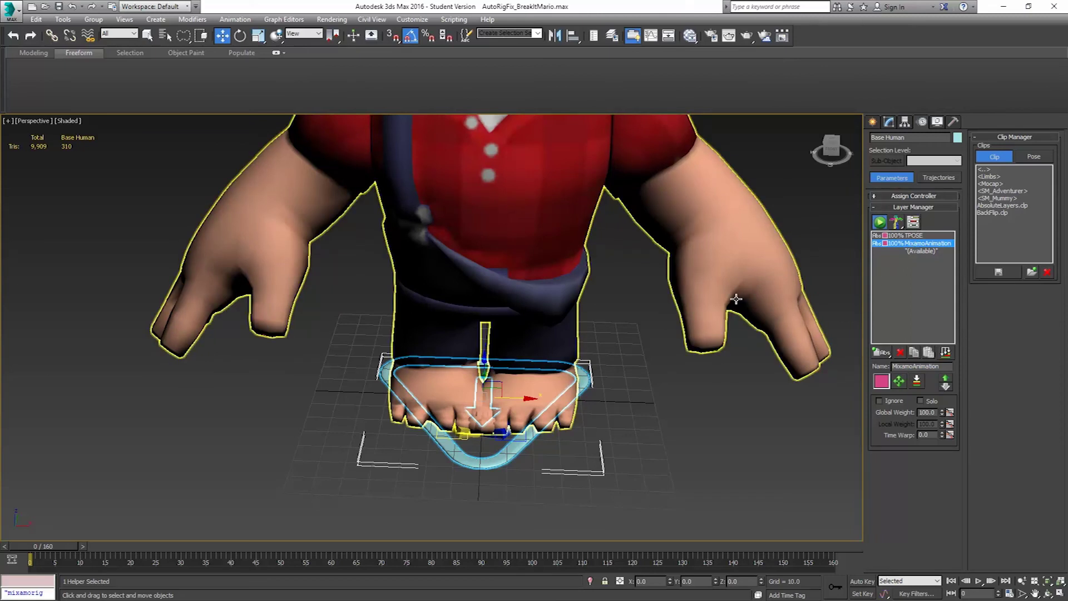
{"action": "middle_click_drag", "start_coordinate": [740, 286], "coordinate": [716, 351], "text": "alt"}
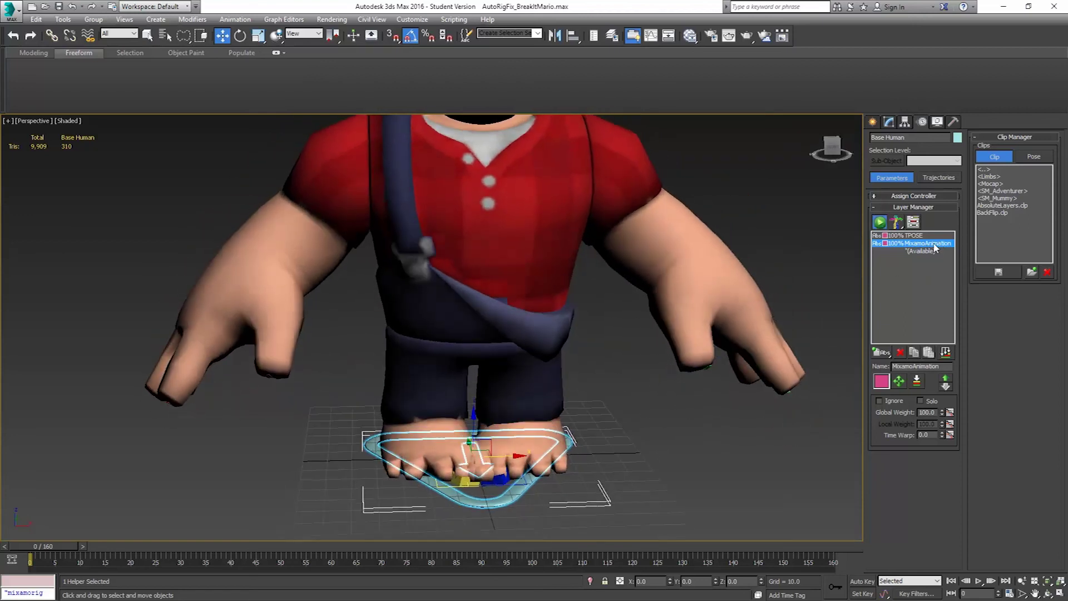
{"action": "middle_click_drag", "start_coordinate": [644, 334], "coordinate": [639, 352]}
{"action": "key", "text": "F3"}
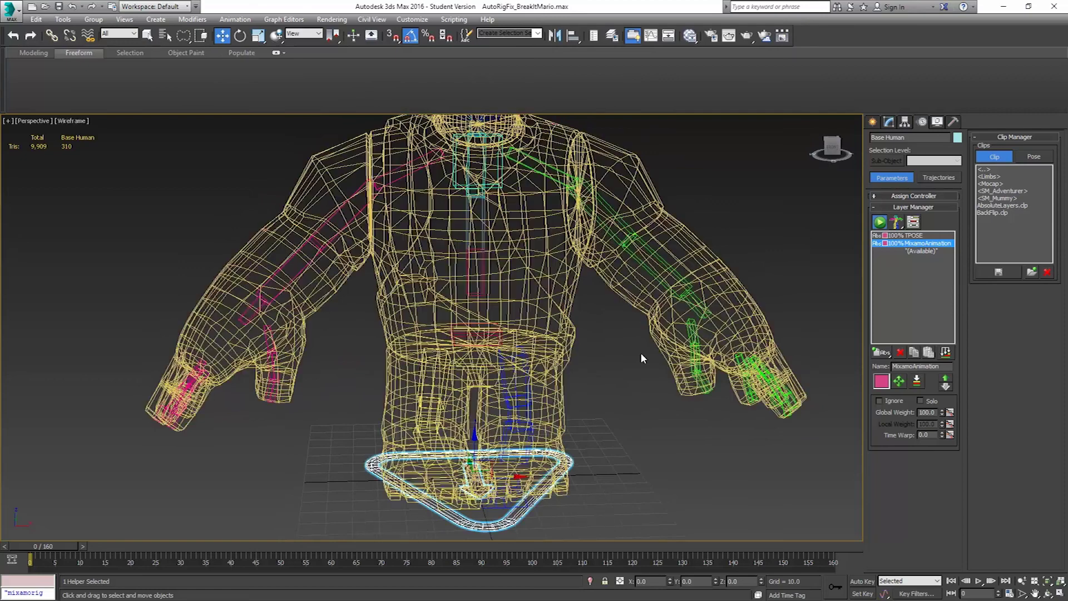
{"action": "middle_click_drag", "start_coordinate": [505, 251], "coordinate": [496, 321], "text": "alt"}
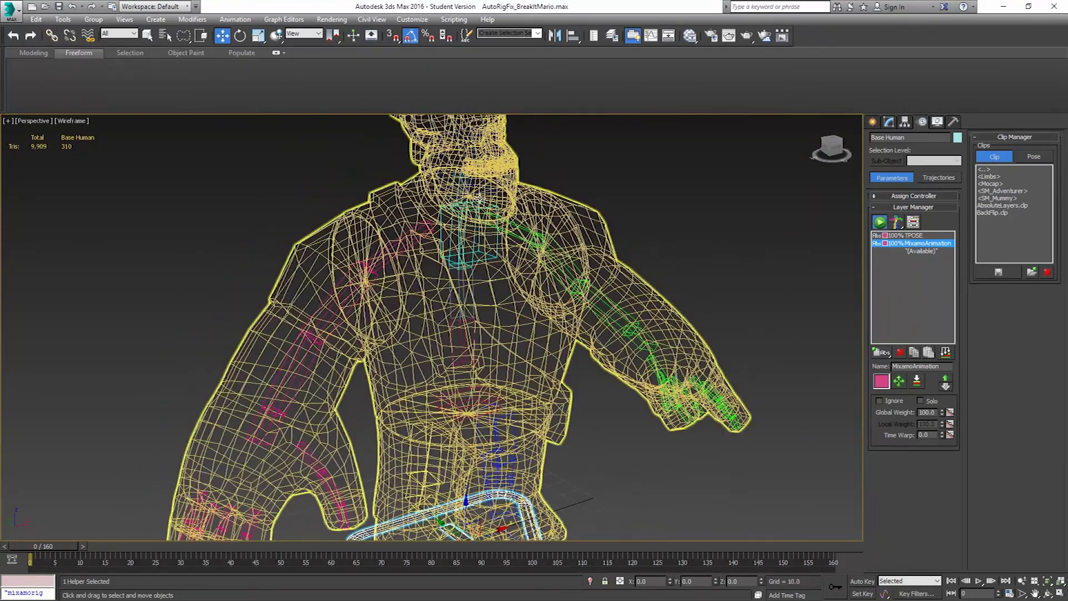
- Select the CAT pelvis bone through the wireframe mesh and try moving it in shaded view to test the skin deformation
{"action": "left_click", "coordinate": [481, 406]}
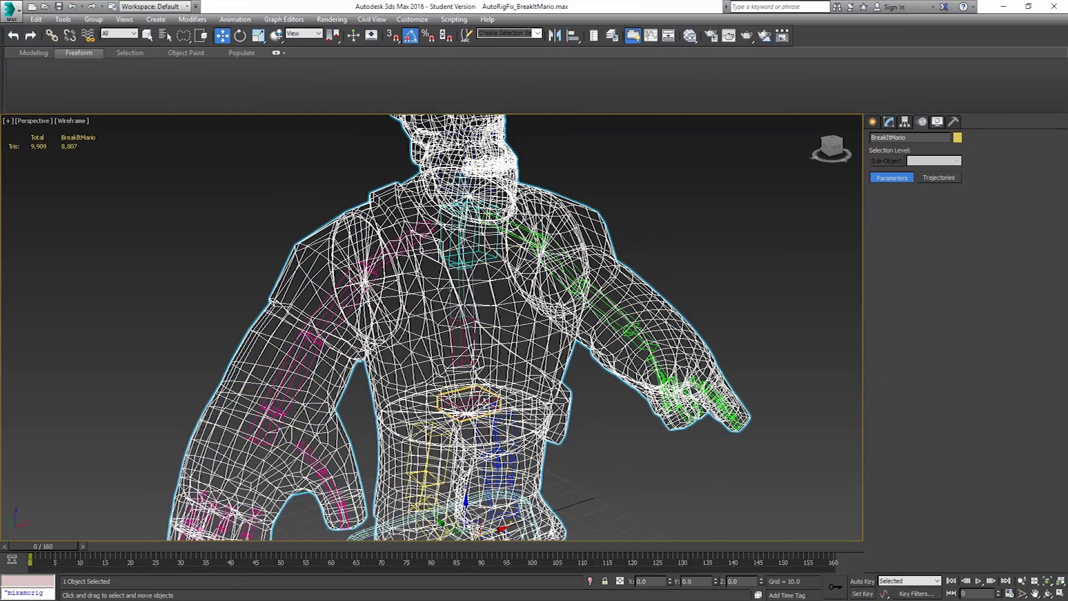
{"action": "left_click", "coordinate": [481, 409]}
{"action": "key", "text": "F3"}
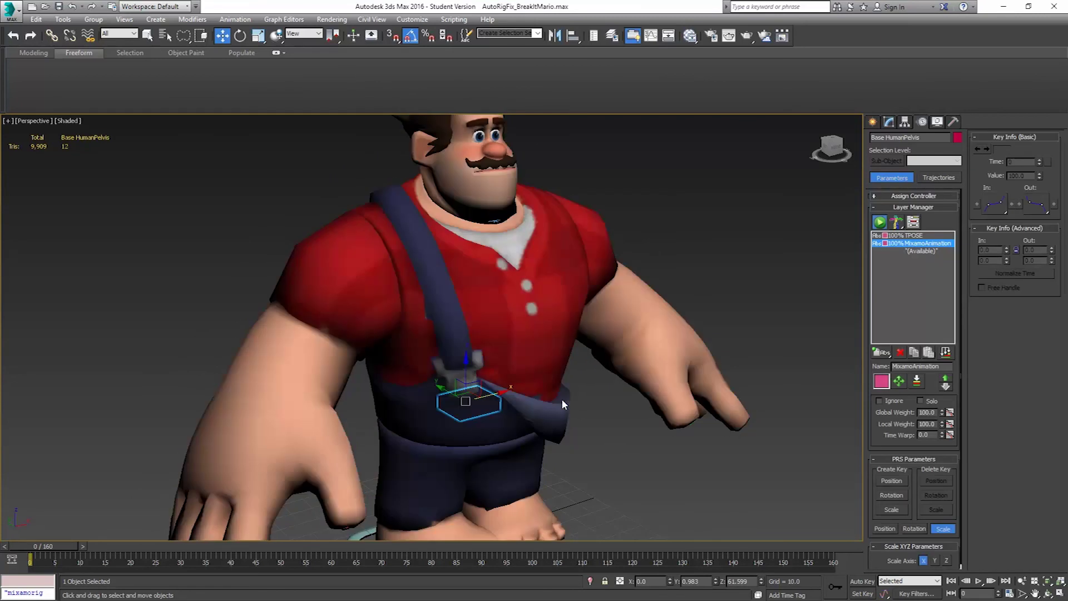
{"action": "left_click", "coordinate": [471, 375]}
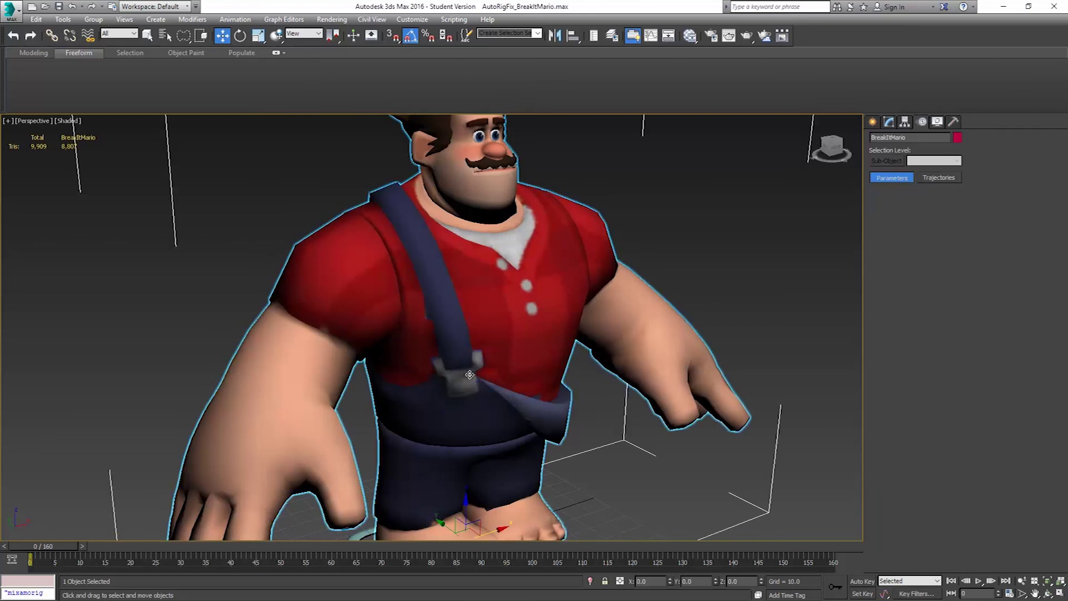
{"action": "left_click", "coordinate": [470, 389]}
{"action": "middle_click_drag", "start_coordinate": [470, 392], "coordinate": [494, 394], "text": "alt"}
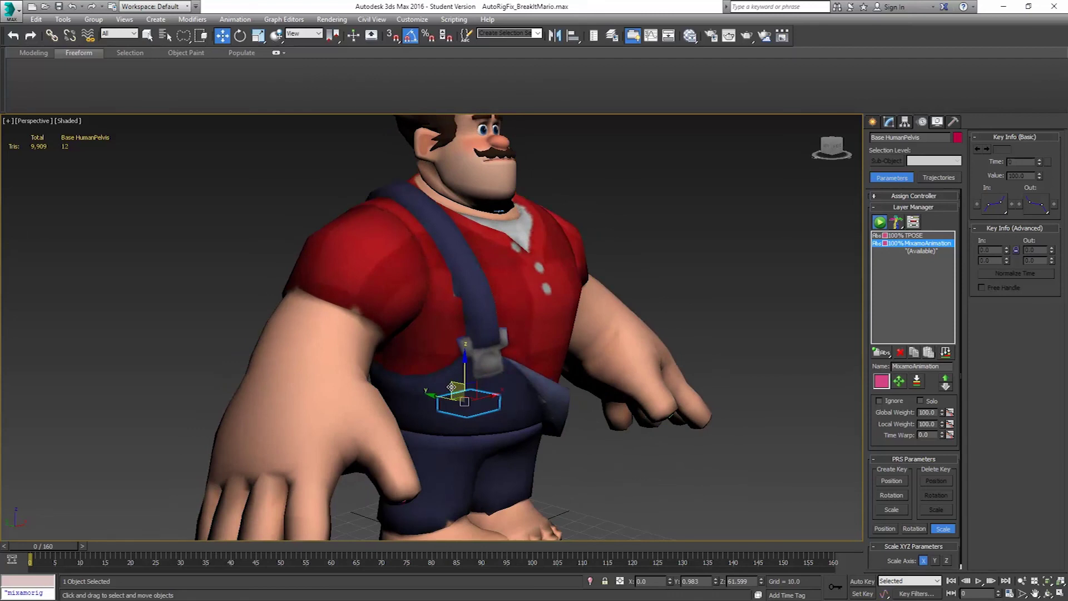
{"action": "mouse_move", "coordinate": [451, 386]}
{"action": "left_mouse_down"}
{"action": "mouse_move", "coordinate": [413, 417]}
{"action": "mouse_move", "coordinate": [425, 422]}
{"action": "mouse_move", "coordinate": [453, 392]}
{"action": "left_mouse_up"}
- Select the left palm bone of the CAT rig inside the character mesh in wireframe view
{"action": "middle_click_drag", "start_coordinate": [453, 393], "coordinate": [589, 410], "text": "alt"}
{"action": "key", "text": "F3"}
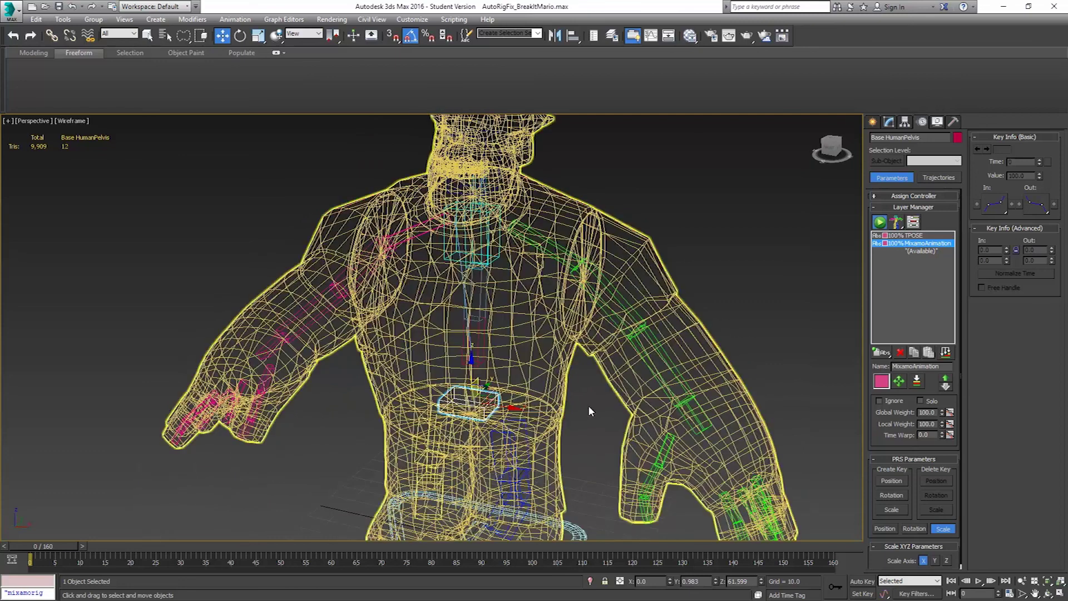
{"action": "left_click", "coordinate": [693, 416]}
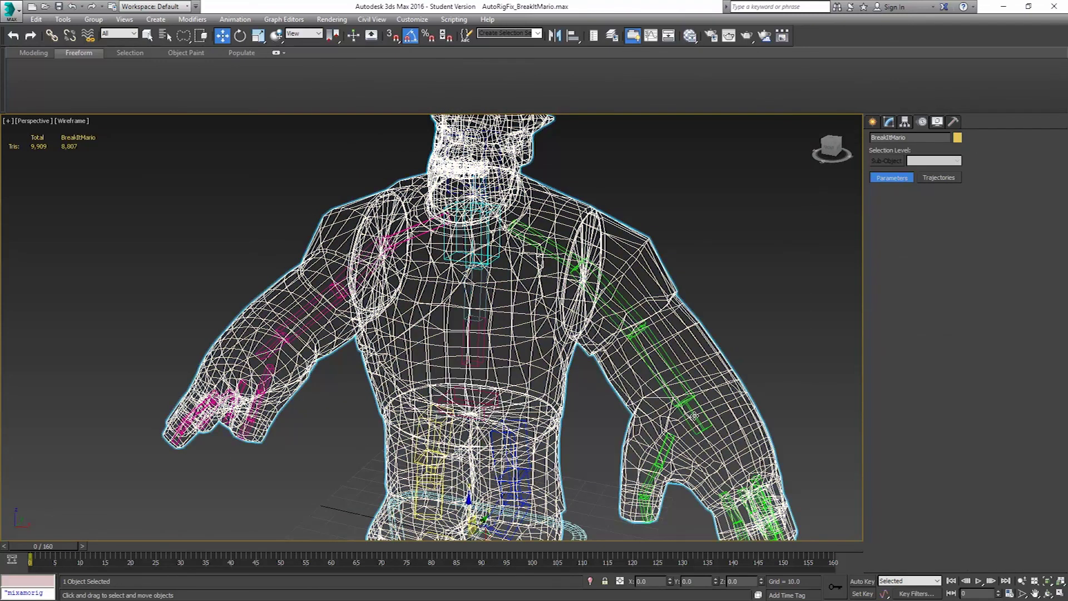
{"action": "left_click", "coordinate": [694, 416]}
{"action": "left_click", "coordinate": [694, 415]}
{"action": "left_click", "coordinate": [694, 416]}
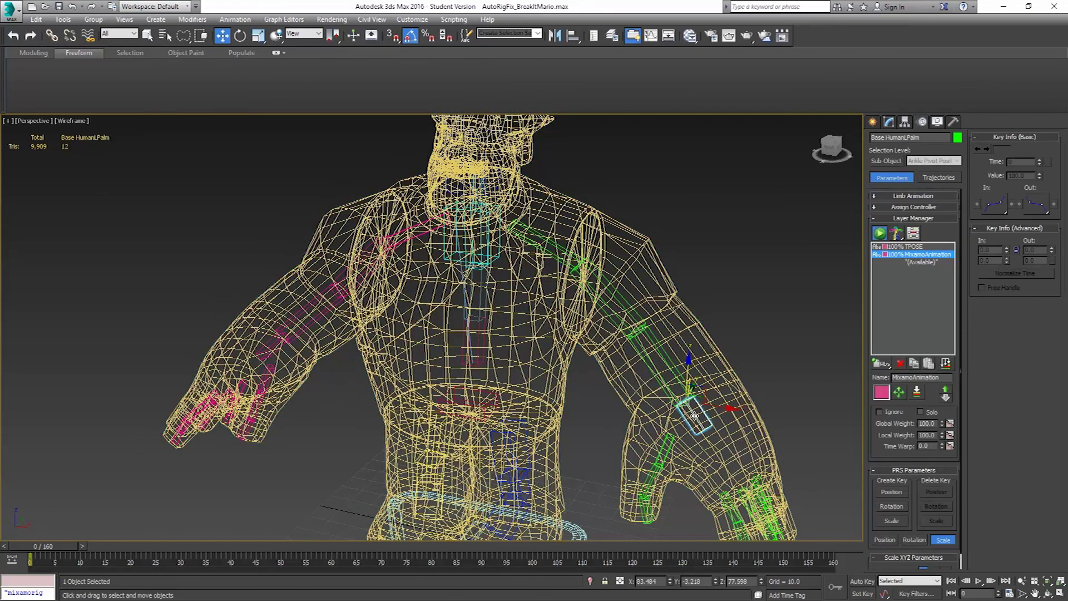
- Try the ThumbsUp preset pose on the left hand in shaded view and inspect the character from several angles
{"action": "mouse_move", "coordinate": [694, 416]}
{"action": "middle_mouse_down", "text": "alt"}
{"action": "mouse_move", "coordinate": [668, 430]}
{"action": "mouse_move", "coordinate": [775, 324]}
{"action": "mouse_move", "coordinate": [765, 312]}
{"action": "mouse_move", "coordinate": [544, 361]}
{"action": "mouse_move", "coordinate": [630, 350]}
{"action": "mouse_move", "coordinate": [595, 374]}
{"action": "mouse_move", "coordinate": [653, 341]}
{"action": "mouse_move", "coordinate": [649, 362]}
{"action": "mouse_move", "coordinate": [627, 368]}
{"action": "middle_mouse_up", "text": "alt"}
{"action": "key", "text": "F3"}
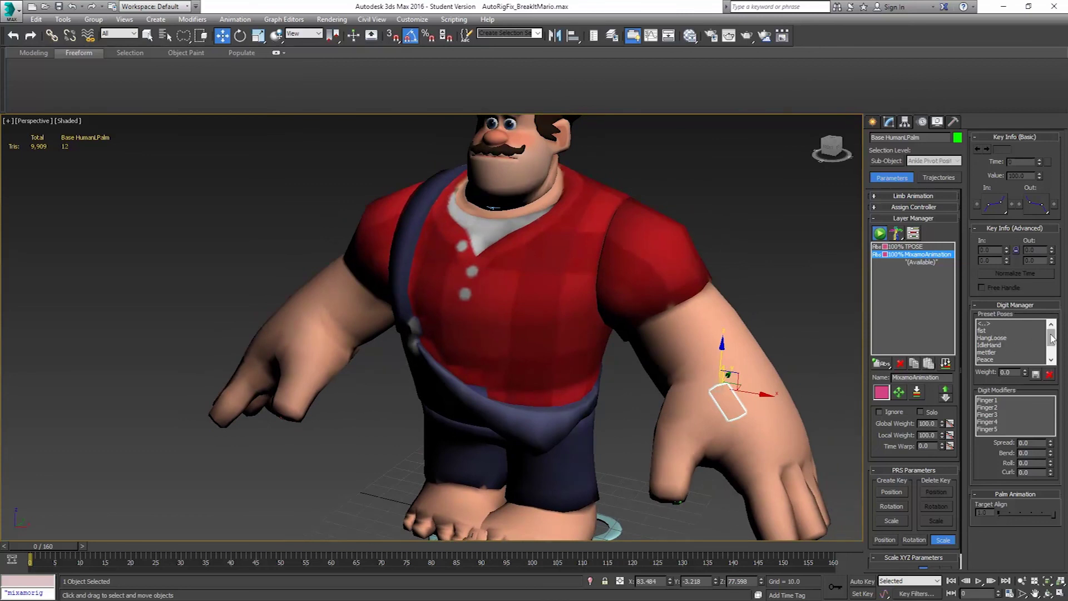
{"action": "left_click_drag", "start_coordinate": [1049, 339], "coordinate": [1050, 352]}
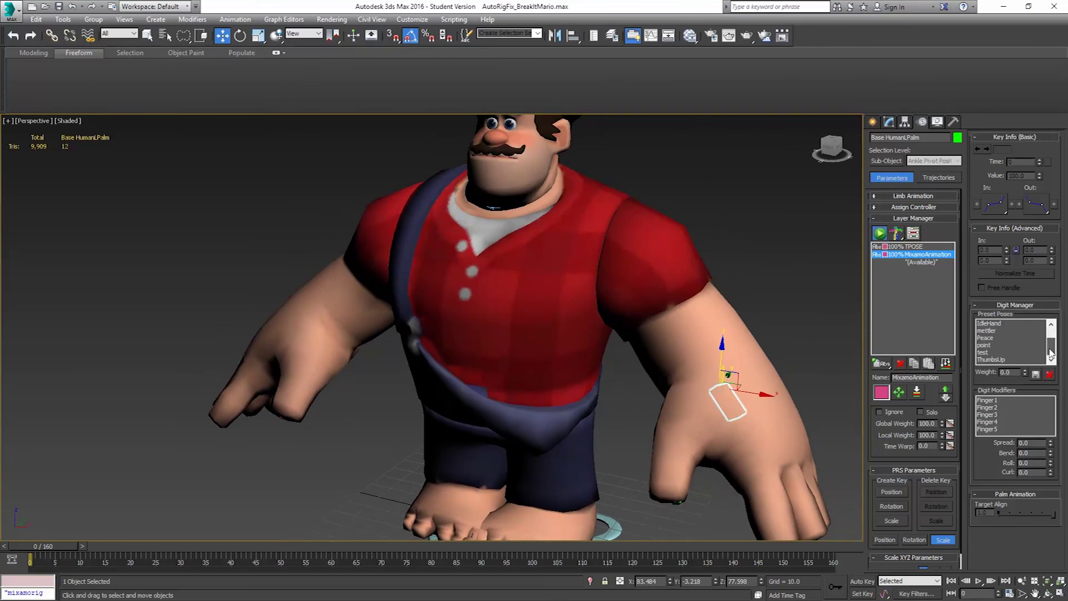
{"action": "left_click", "coordinate": [989, 360]}
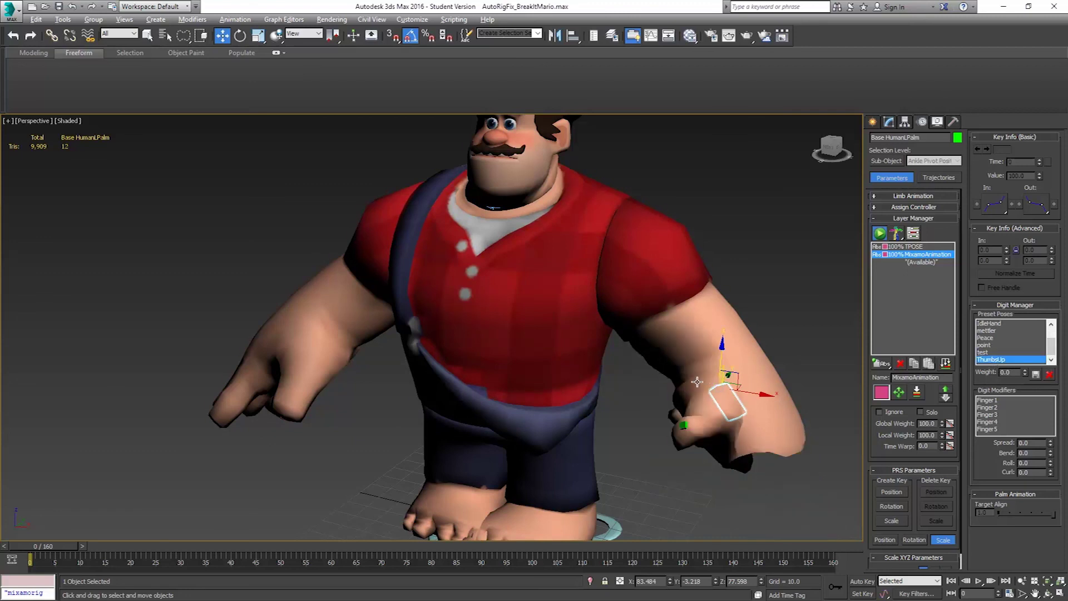
{"action": "middle_click_drag", "start_coordinate": [697, 381], "coordinate": [742, 360], "text": "alt"}
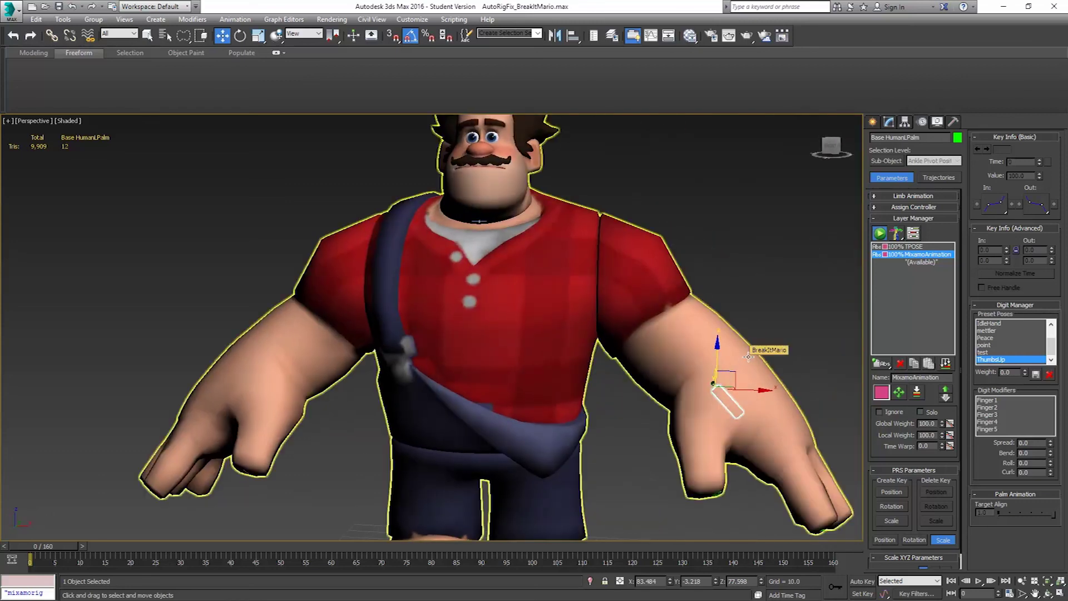
{"action": "scroll", "coordinate": [747, 357], "scroll_direction": "down", "scroll_amount": 4}
{"action": "middle_click_drag", "start_coordinate": [746, 356], "coordinate": [590, 320], "text": "alt"}
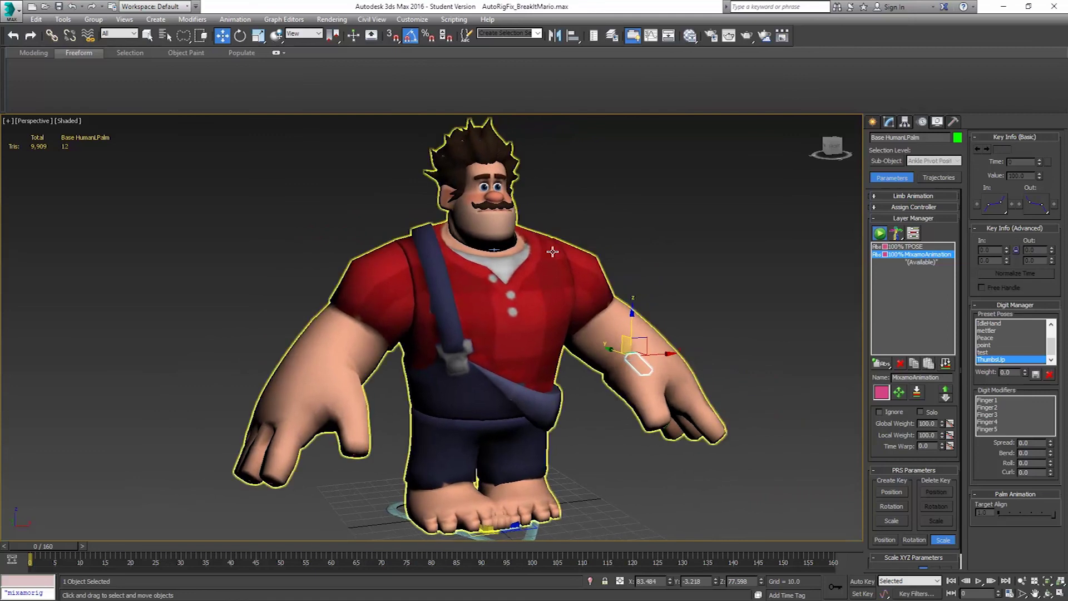